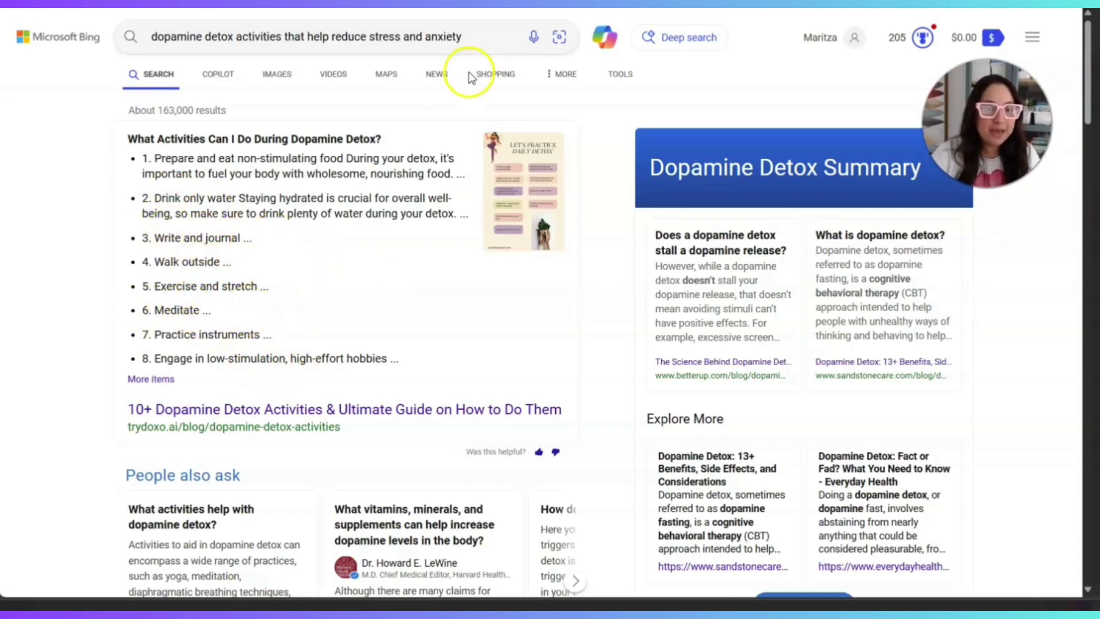
Add 'for kids' to the dopamine detox search in Bing and browse the new results.
click(471, 41)
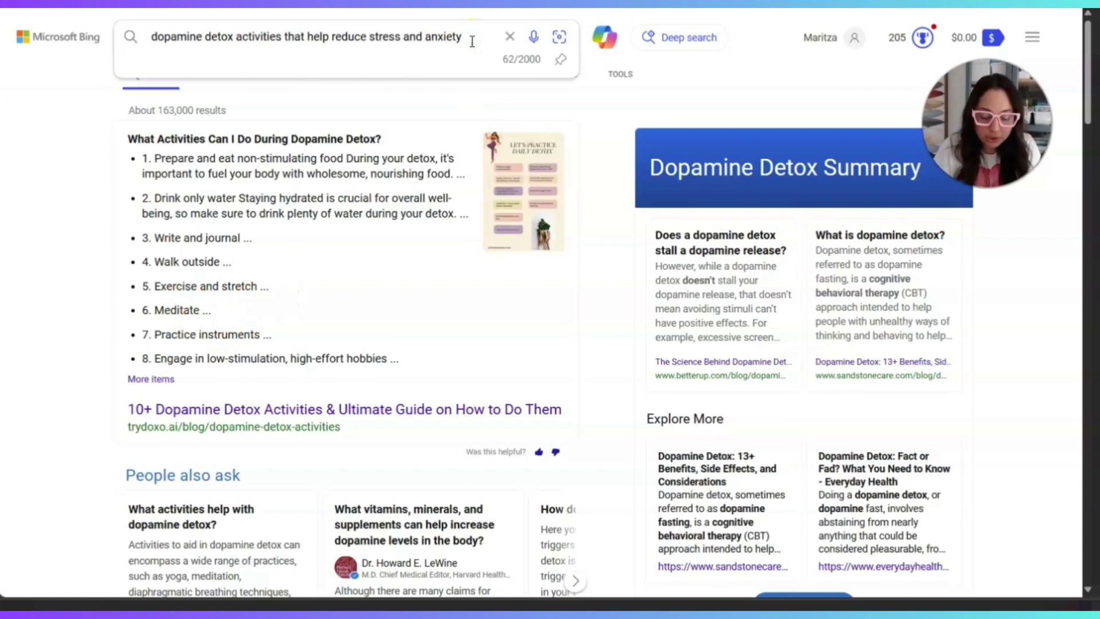
text(for)
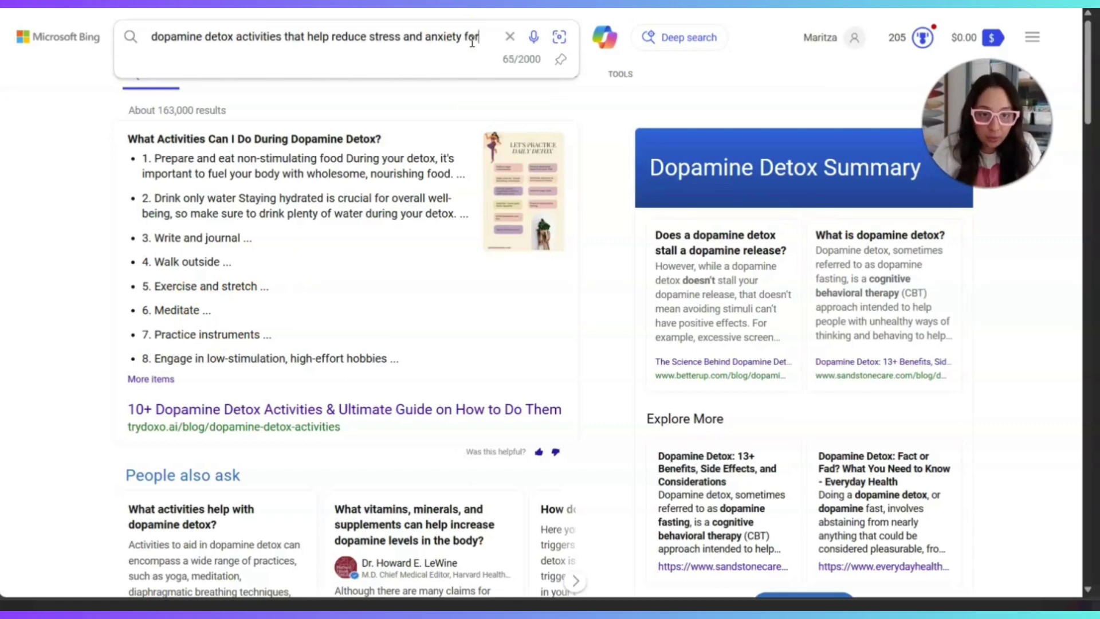
text( kids)
key(Return)
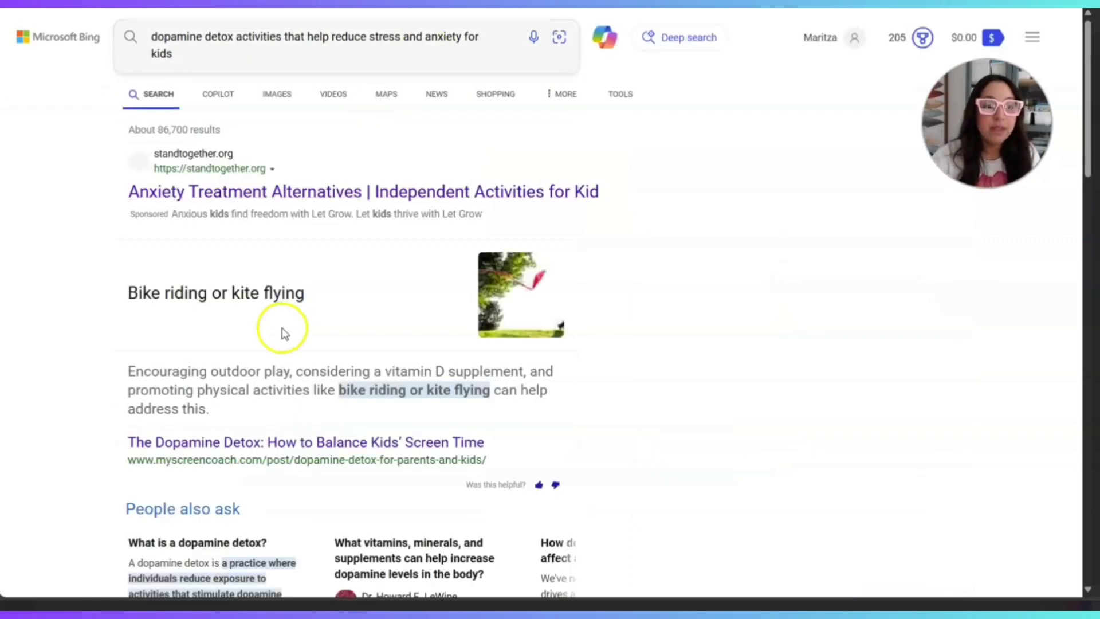
scroll(280, 329, down, 1)
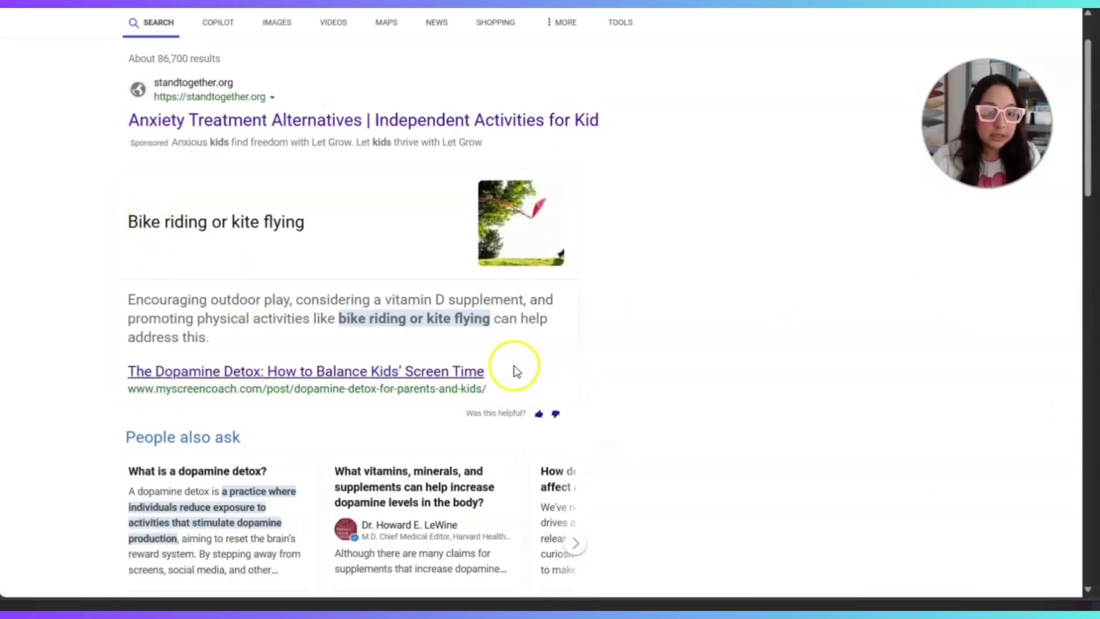
scroll(375, 306, down, 15)
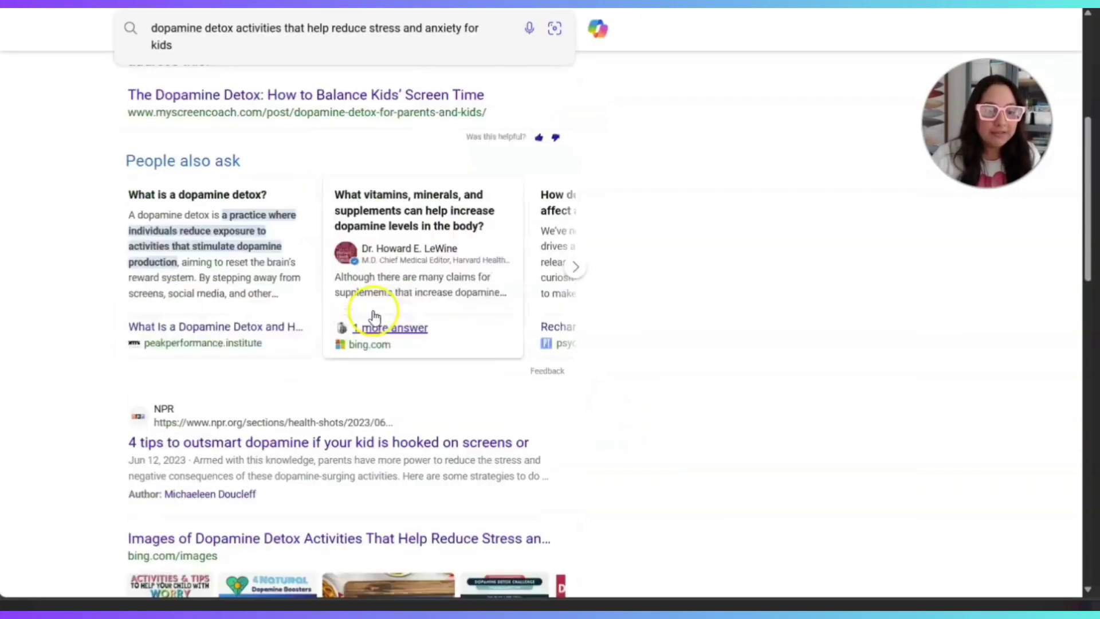
scroll(796, 516, up, 10)
scroll(788, 557, up, 10)
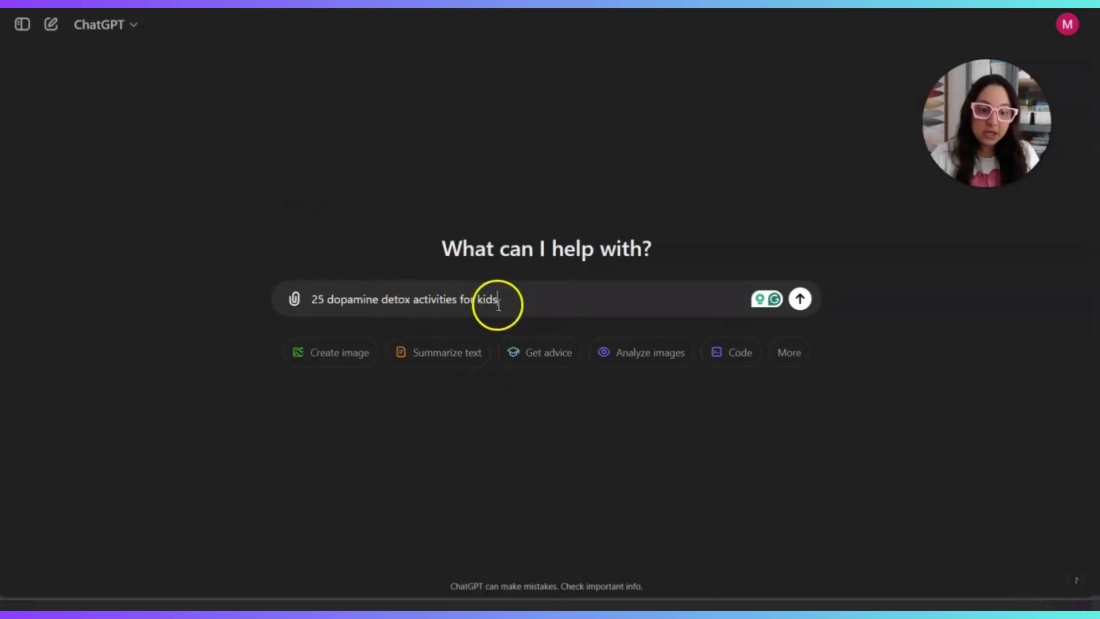
Send '25 dopamine detox activities for kids' to ChatGPT and read through the answer.
click(799, 299)
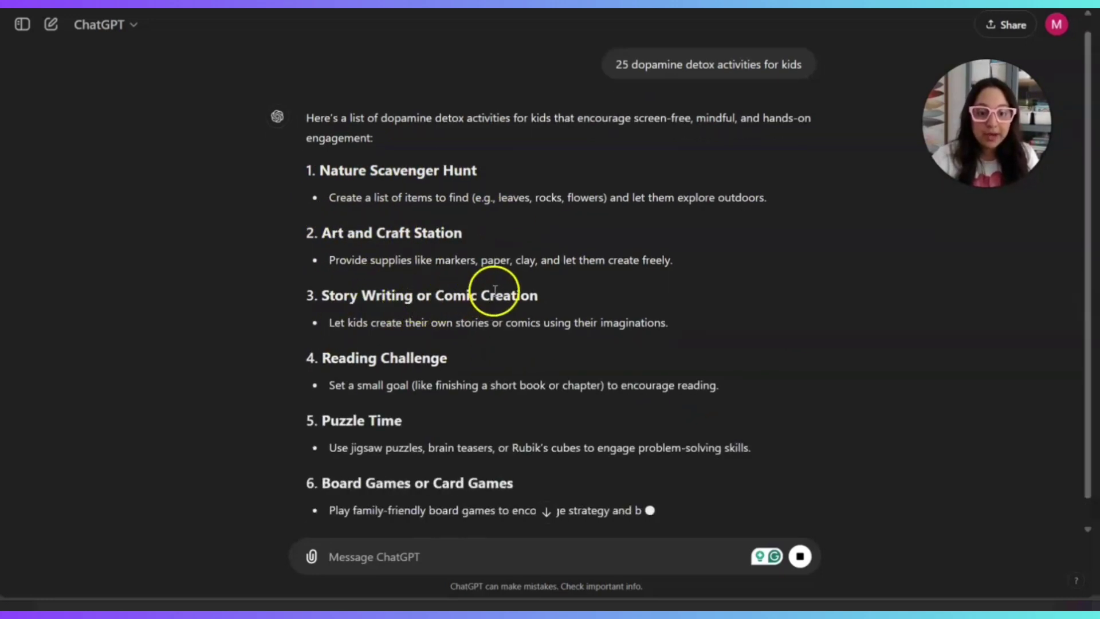
scroll(503, 482, down, 1)
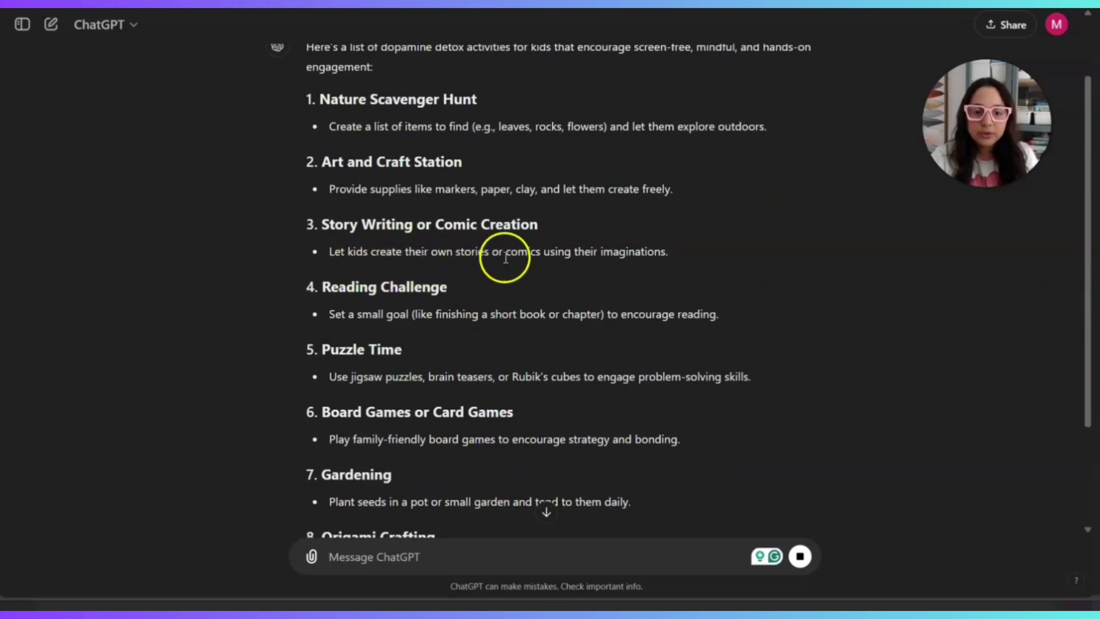
scroll(776, 336, down, 2)
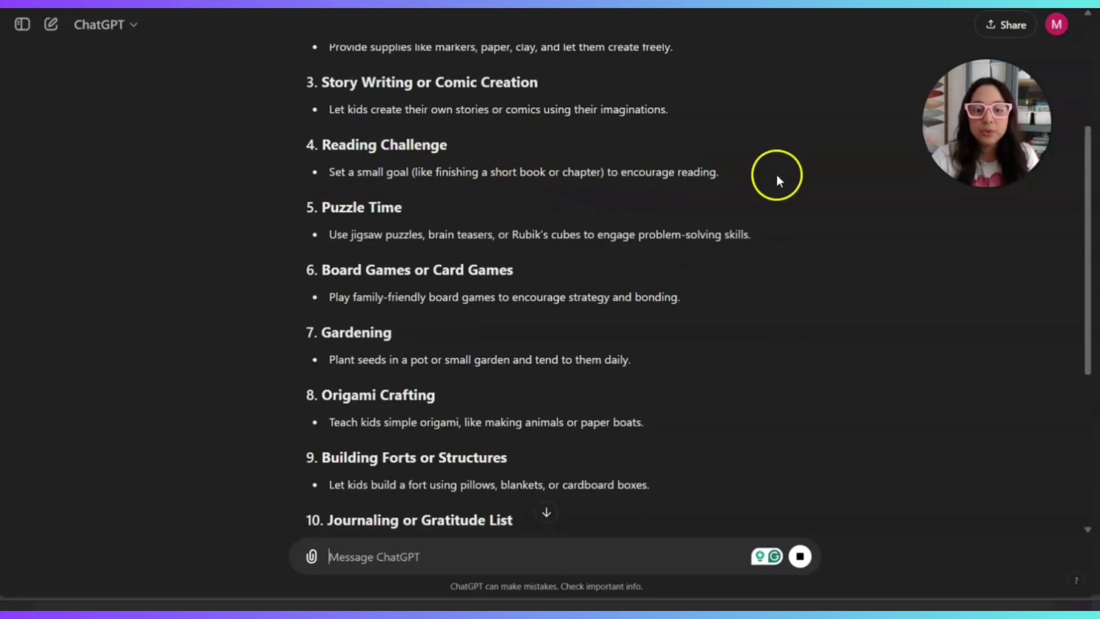
scroll(851, 348, down, 1)
scroll(413, 256, down, 2)
scroll(362, 344, down, 2)
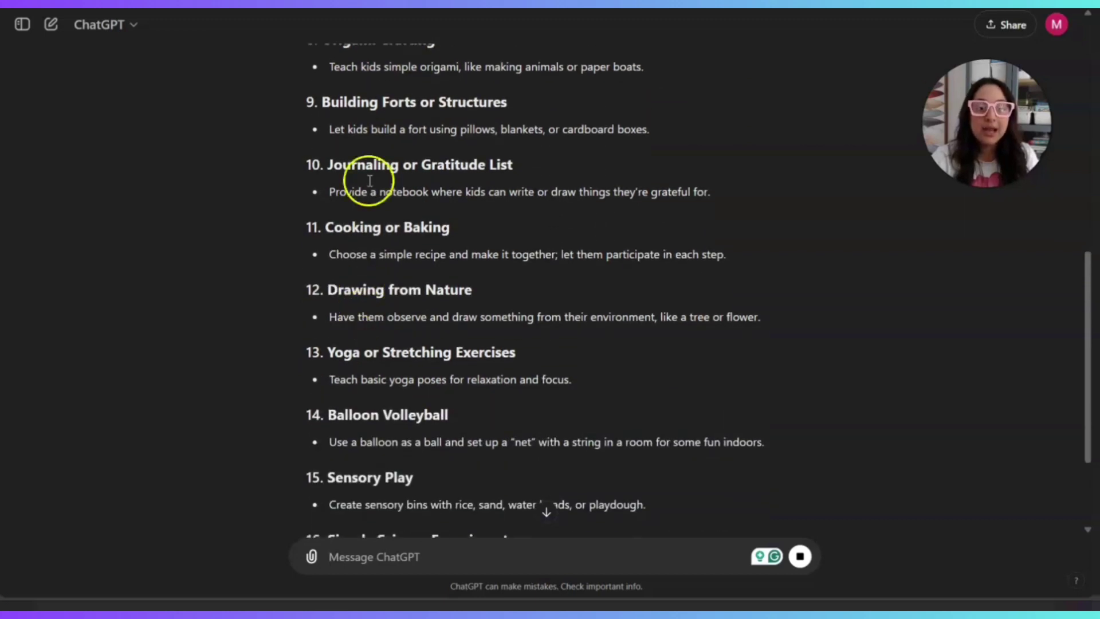
scroll(313, 296, up, 1)
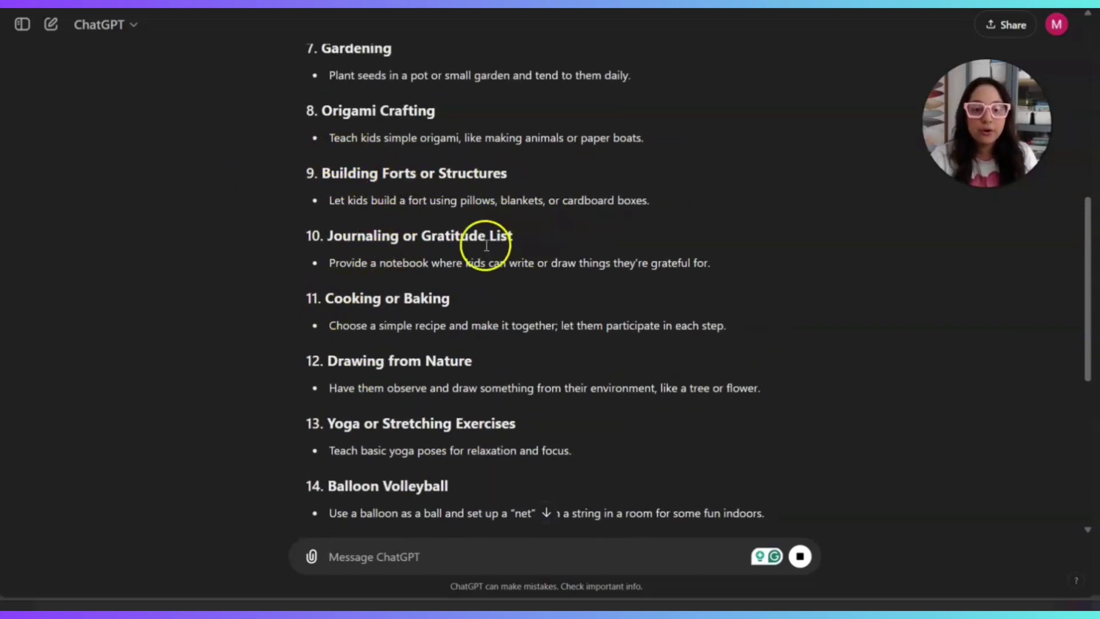
scroll(689, 370, down, 2)
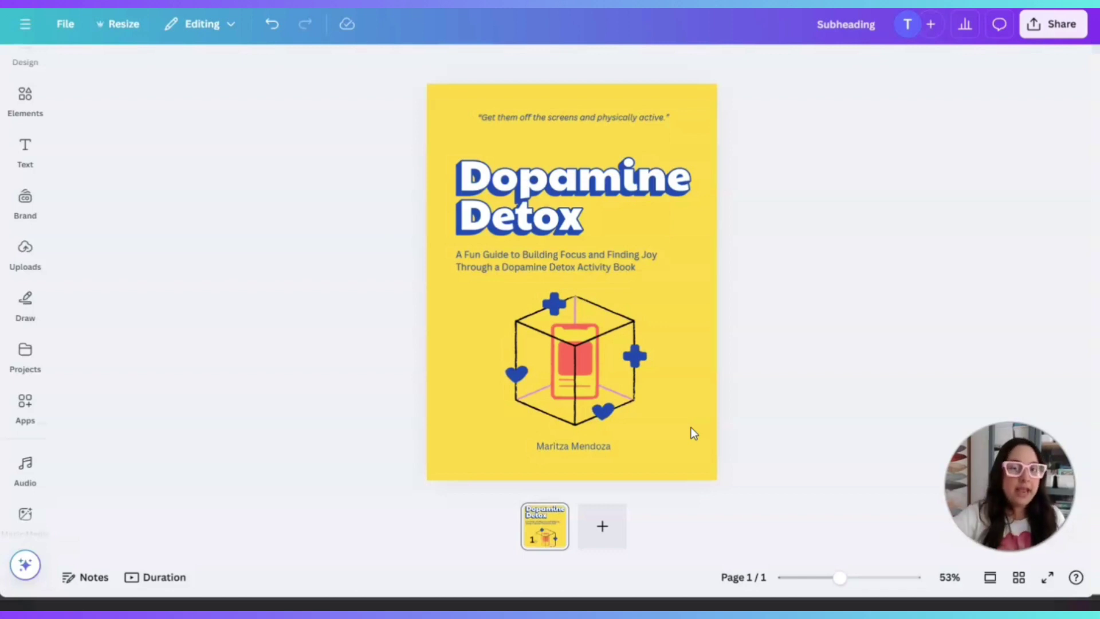
Add a blank page 2 after the Dopamine Detox cover and go to it.
click(603, 525)
click(610, 331)
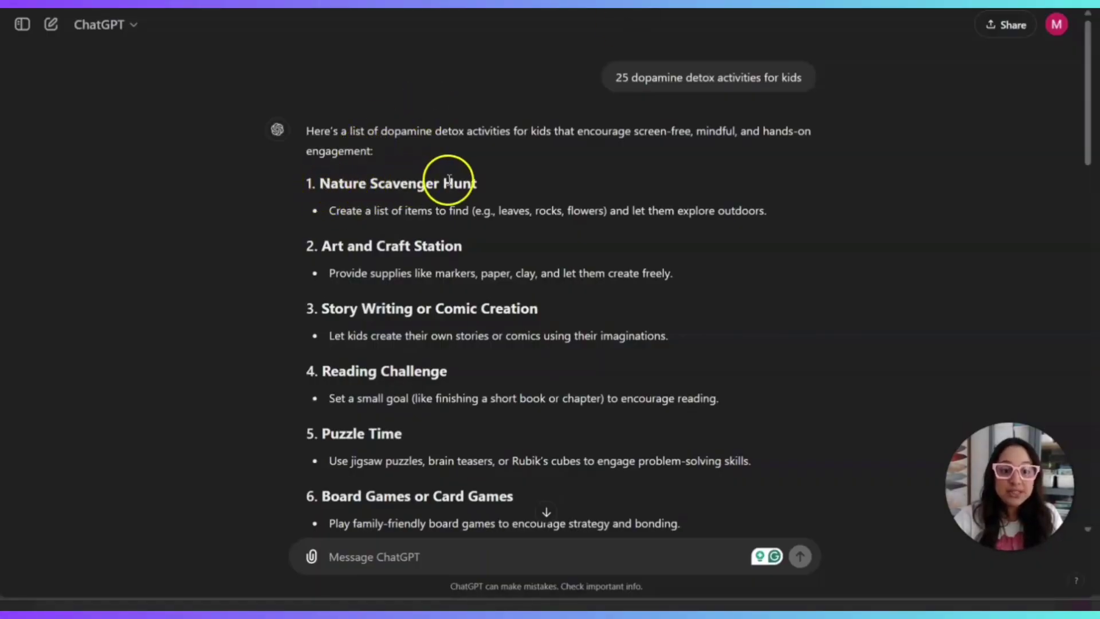
Select and copy the 'Nature Scavenger Hunt' title from ChatGPT's first activity.
double_click(321, 184)
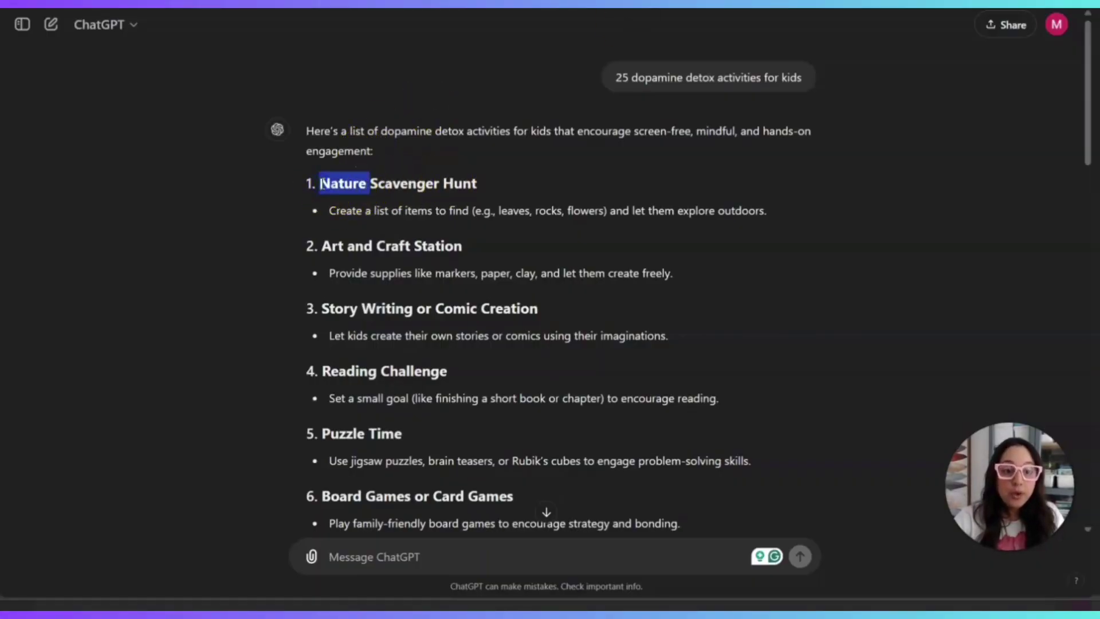
click(528, 175)
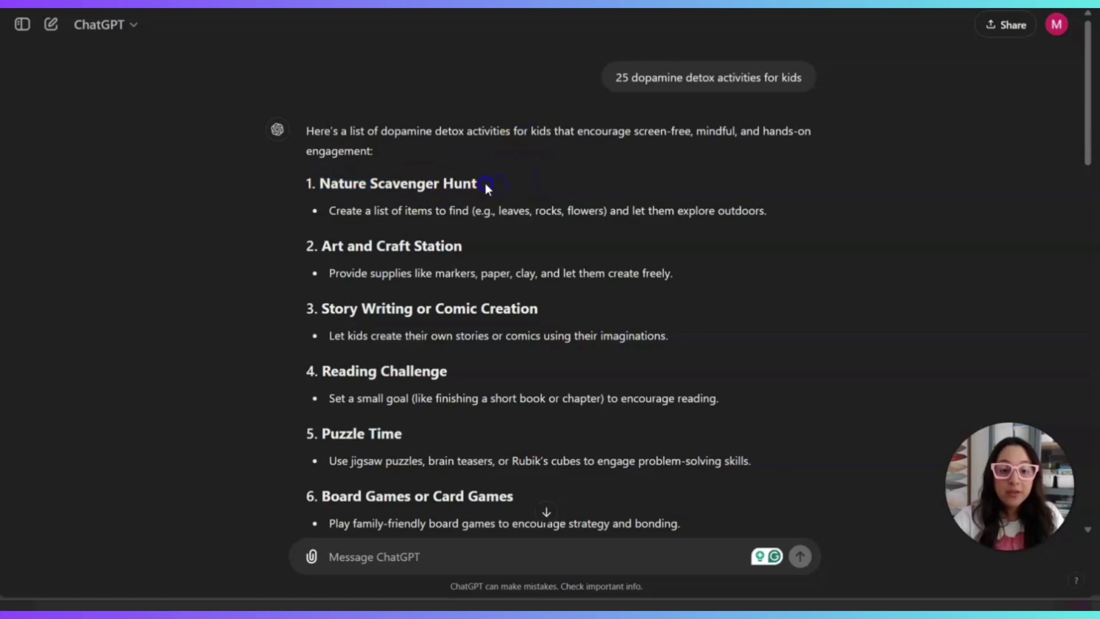
double_click(321, 184)
drag(344, 184, 533, 180)
drag(319, 184, 479, 187)
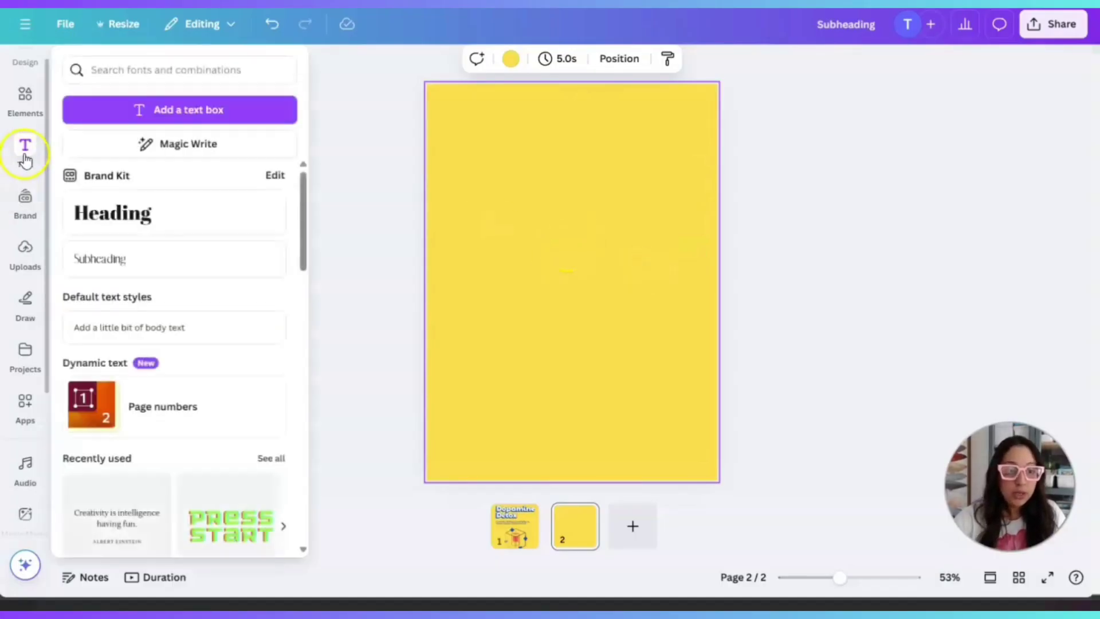
Add a 'Nature Scavenger Hunt' heading near the top of page 2.
click(142, 209)
double_click(573, 280)
text(Nature Scavenger Hunt)
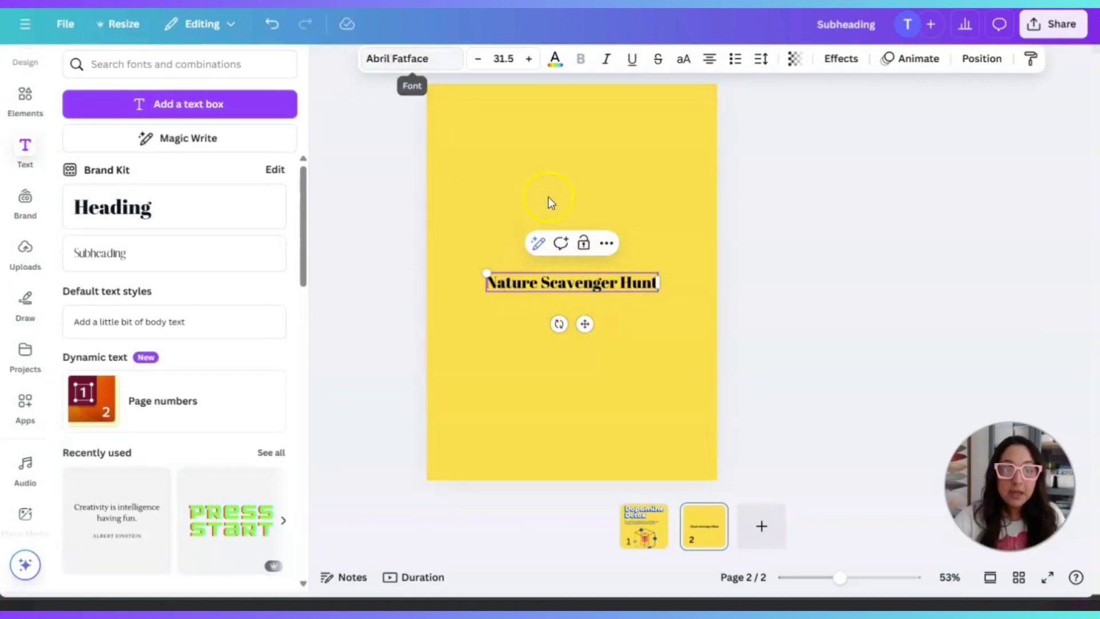
click(575, 211)
drag(580, 288, 580, 187)
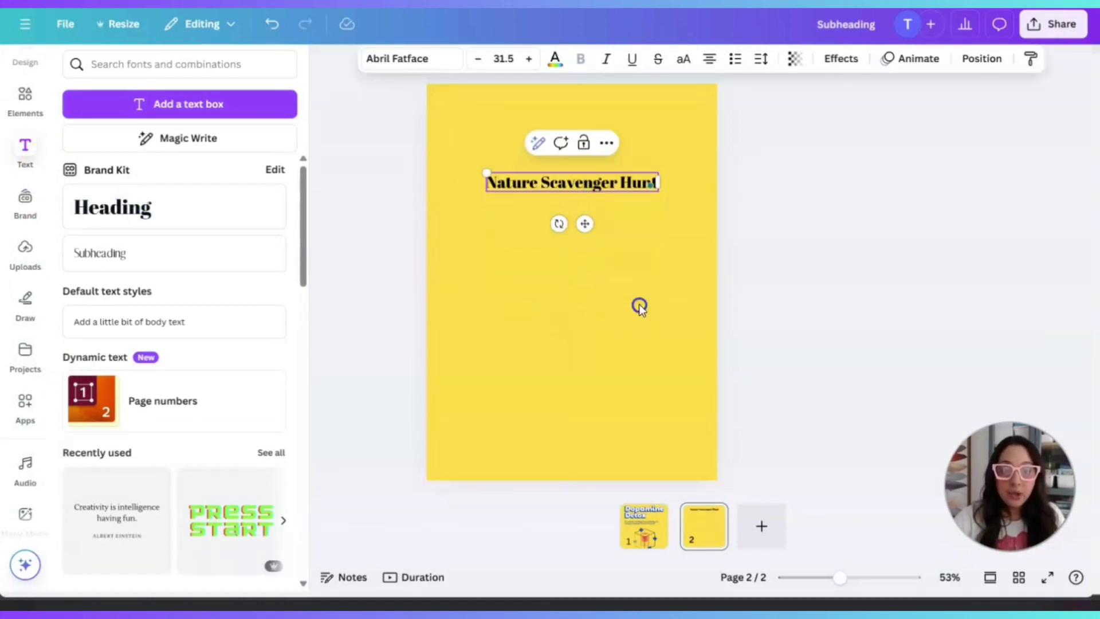
Browse the page background colours, leaving the yellow background unchanged.
click(640, 306)
click(596, 59)
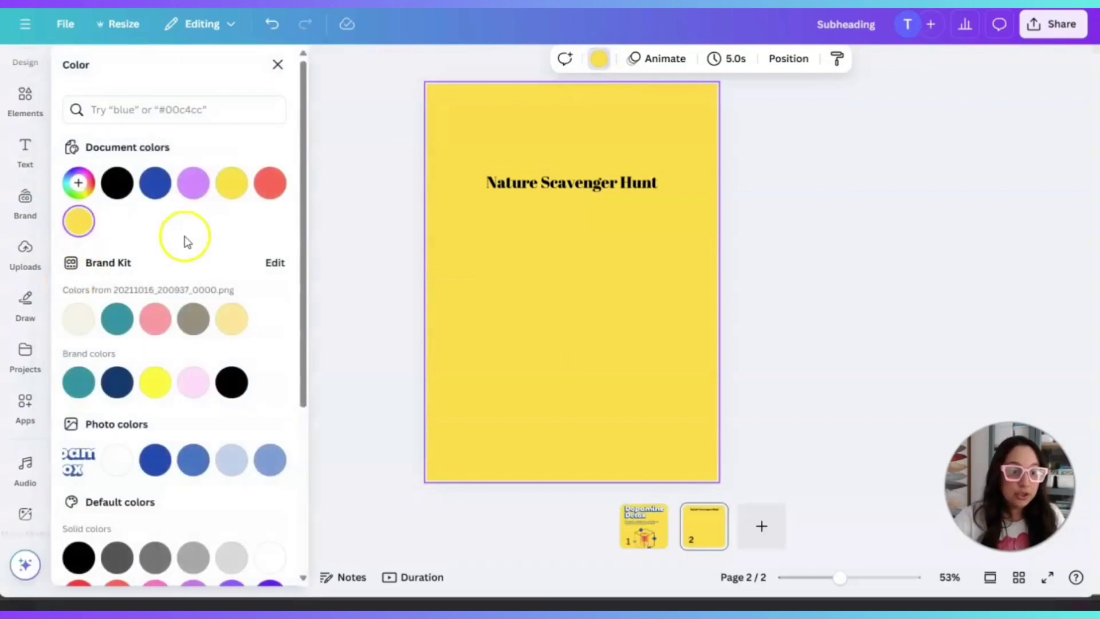
scroll(176, 438, down, 5)
scroll(241, 253, up, 5)
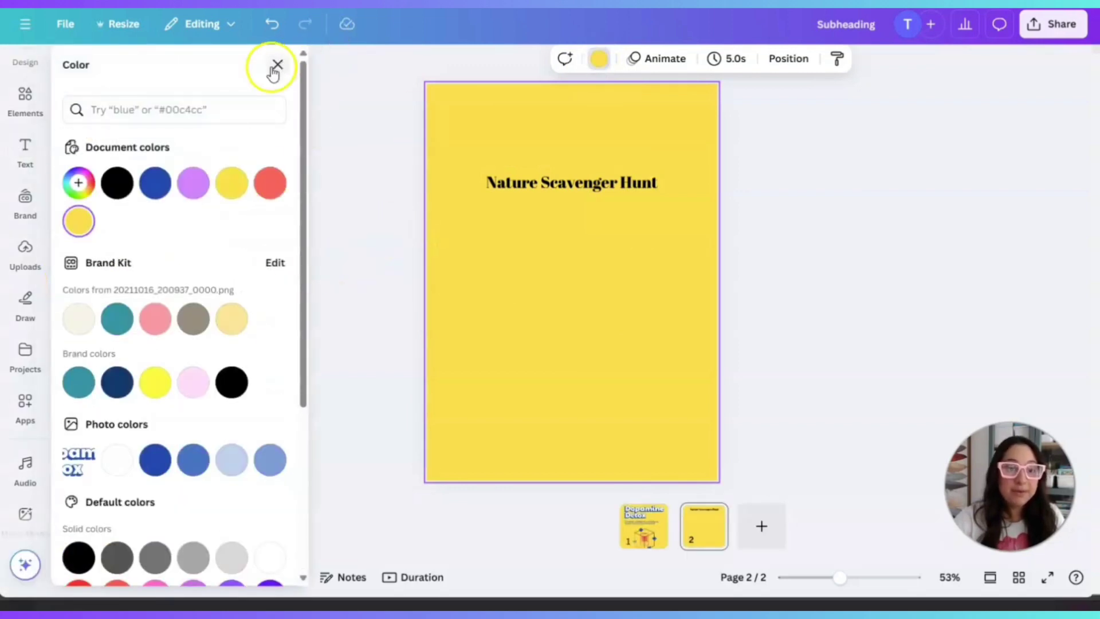
click(277, 64)
Search Elements for 'leave' and place small green leaves top-left beside the title.
click(25, 97)
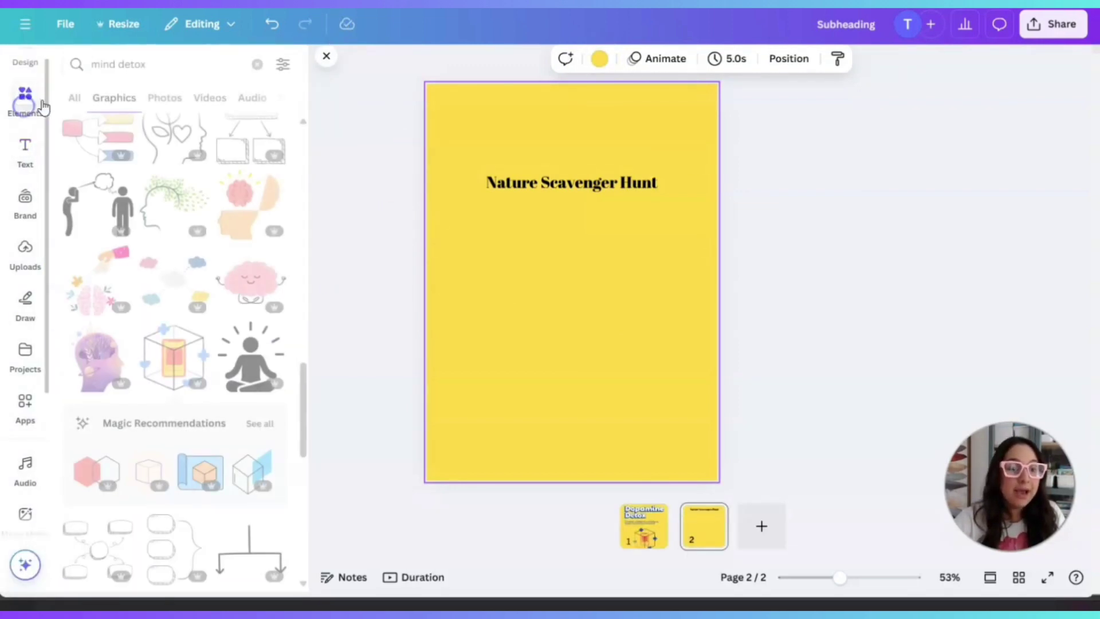
drag(192, 66, 84, 62)
text(leave)
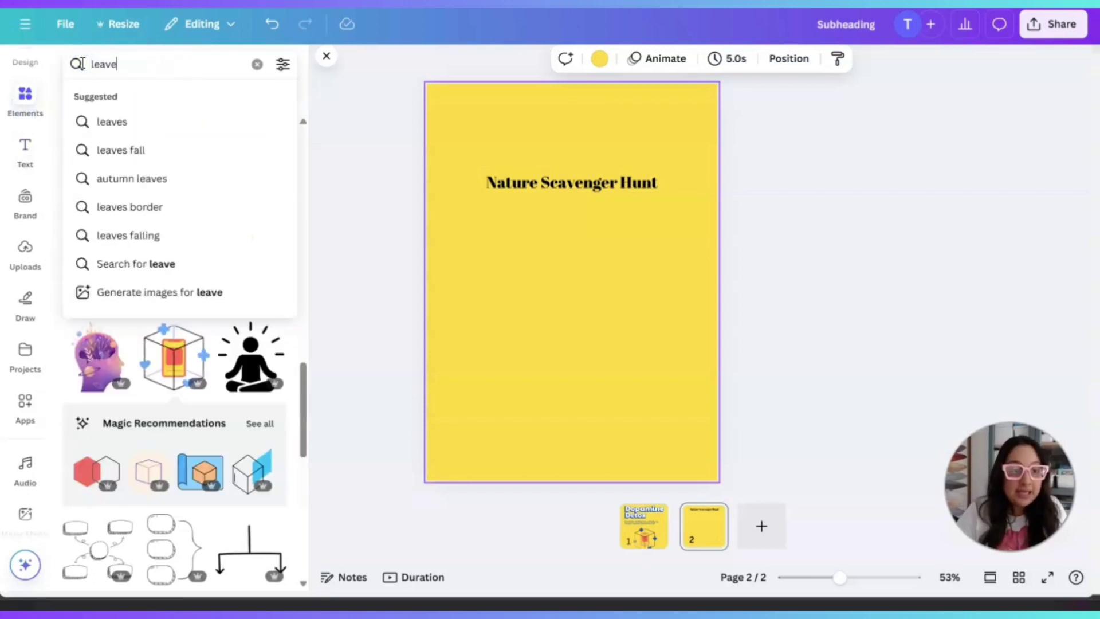
key(Return)
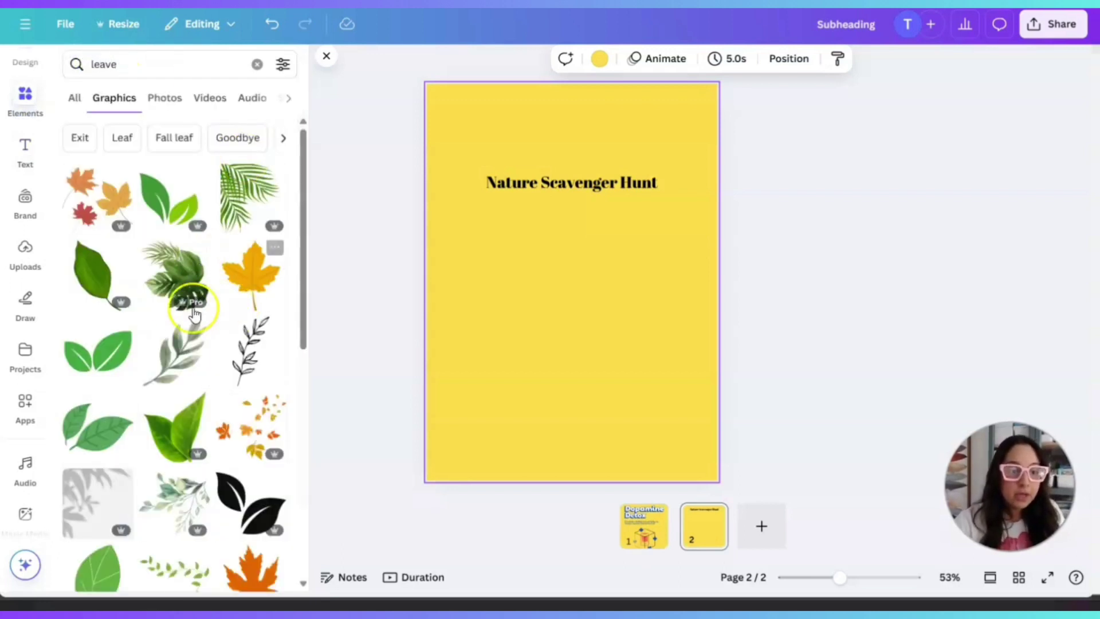
scroll(200, 390, down, 4)
click(90, 235)
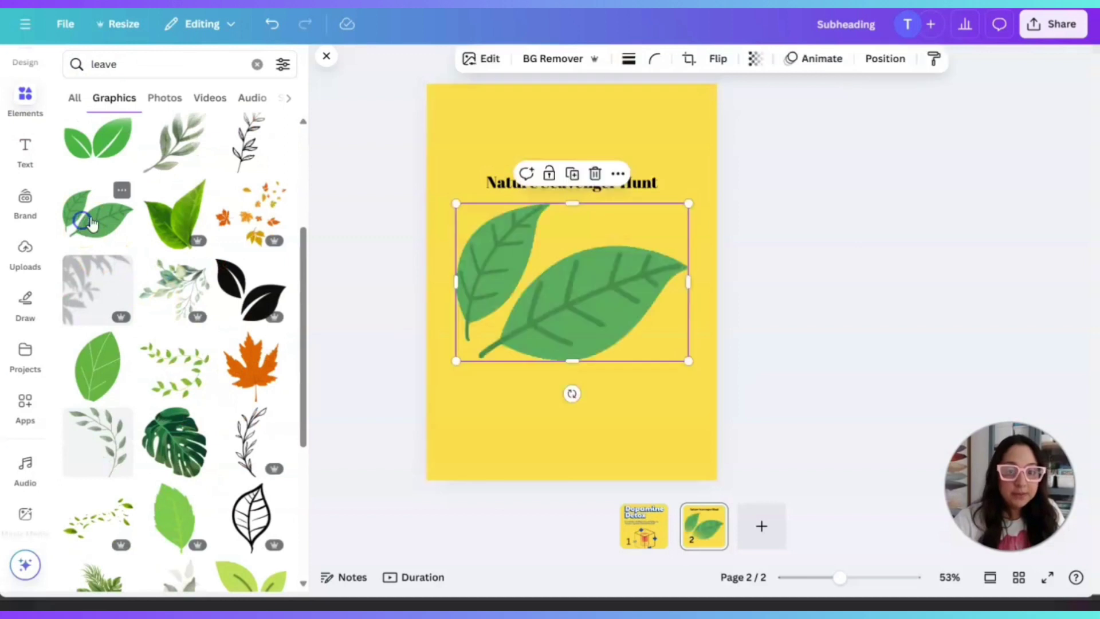
drag(688, 203, 518, 315)
drag(552, 181, 582, 156)
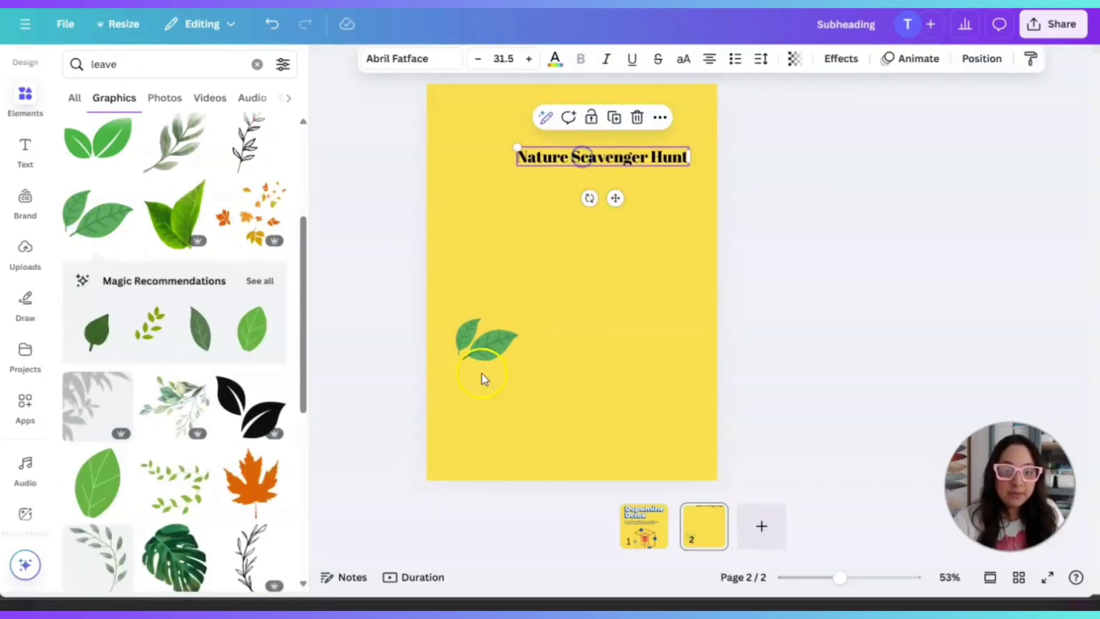
drag(479, 367, 467, 159)
click(572, 362)
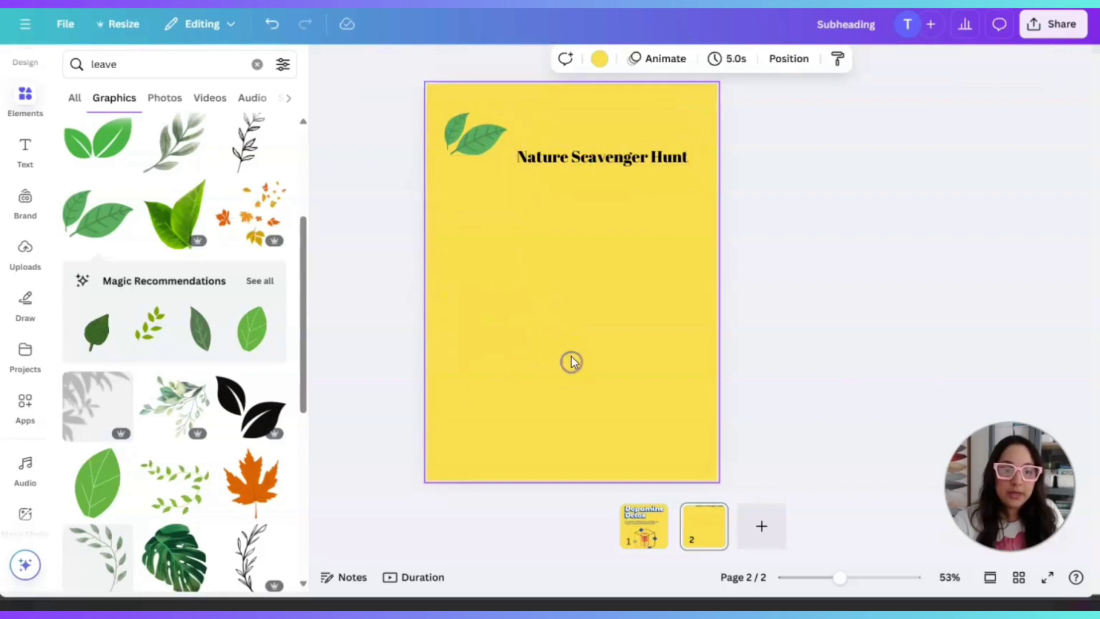
Add a green sprout graphic, shrunk and placed in the bottom-right corner.
scroll(241, 413, down, 6)
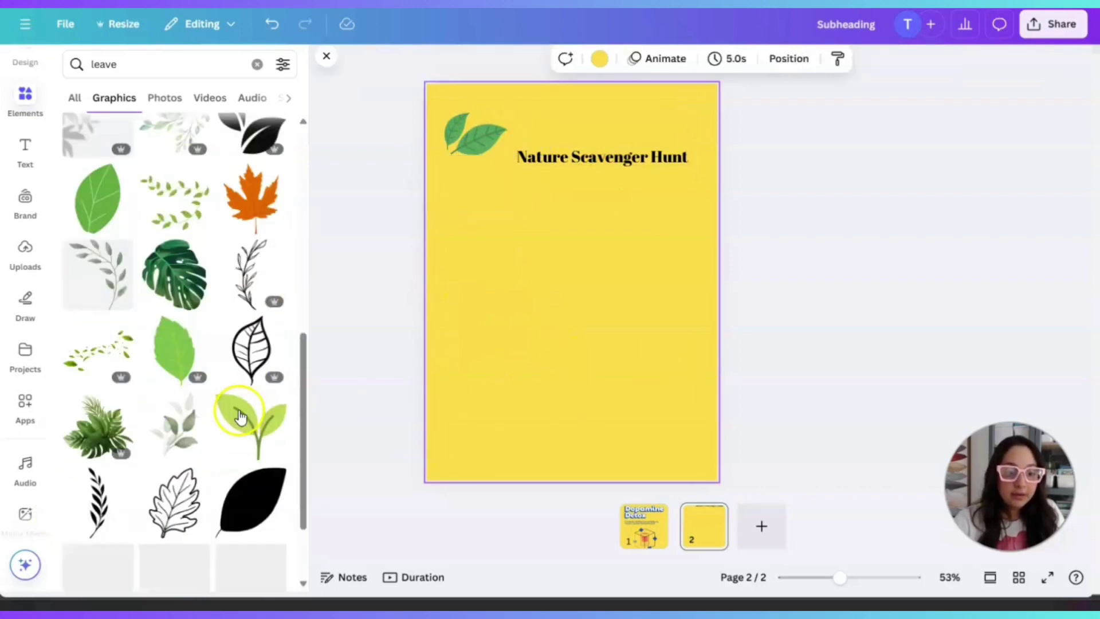
click(246, 346)
drag(620, 314, 672, 407)
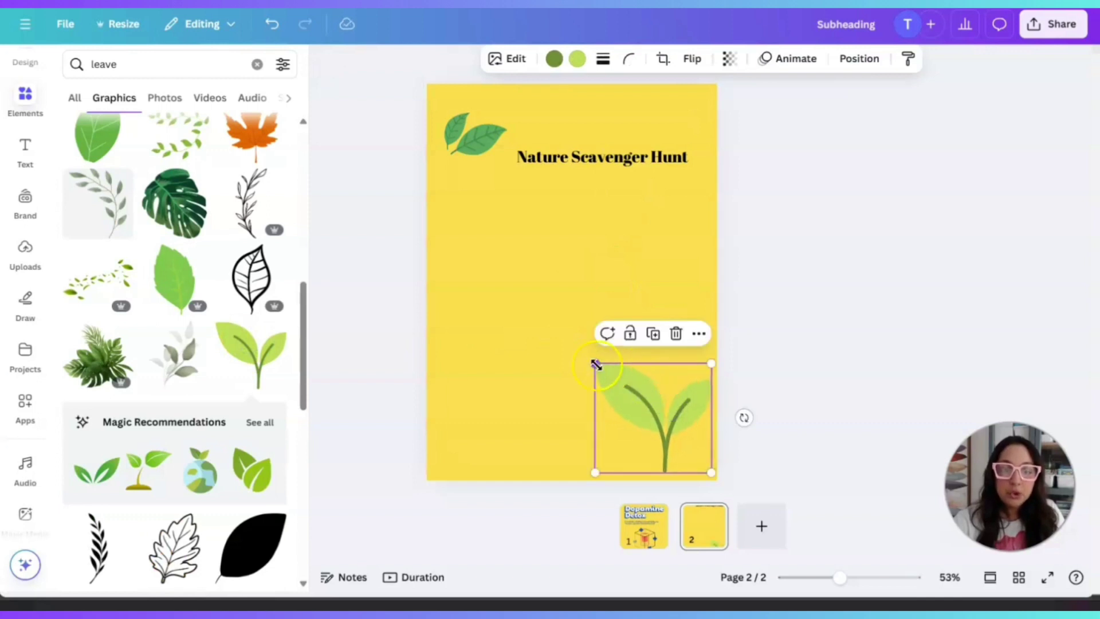
drag(596, 364, 663, 425)
click(821, 314)
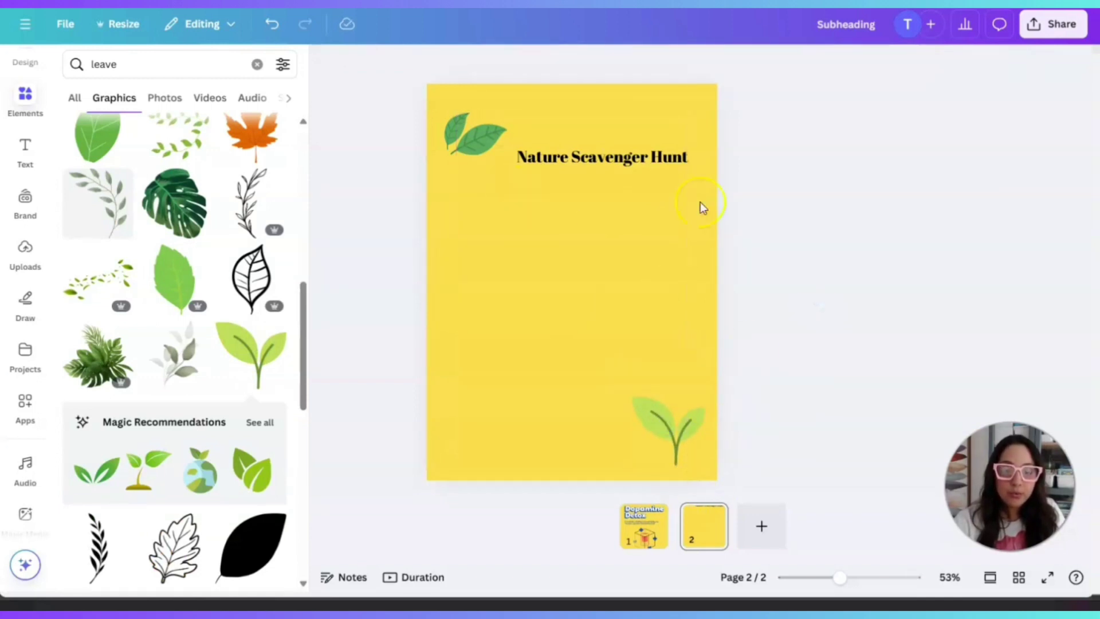
Change page 2's background to the light-green document colour.
click(631, 354)
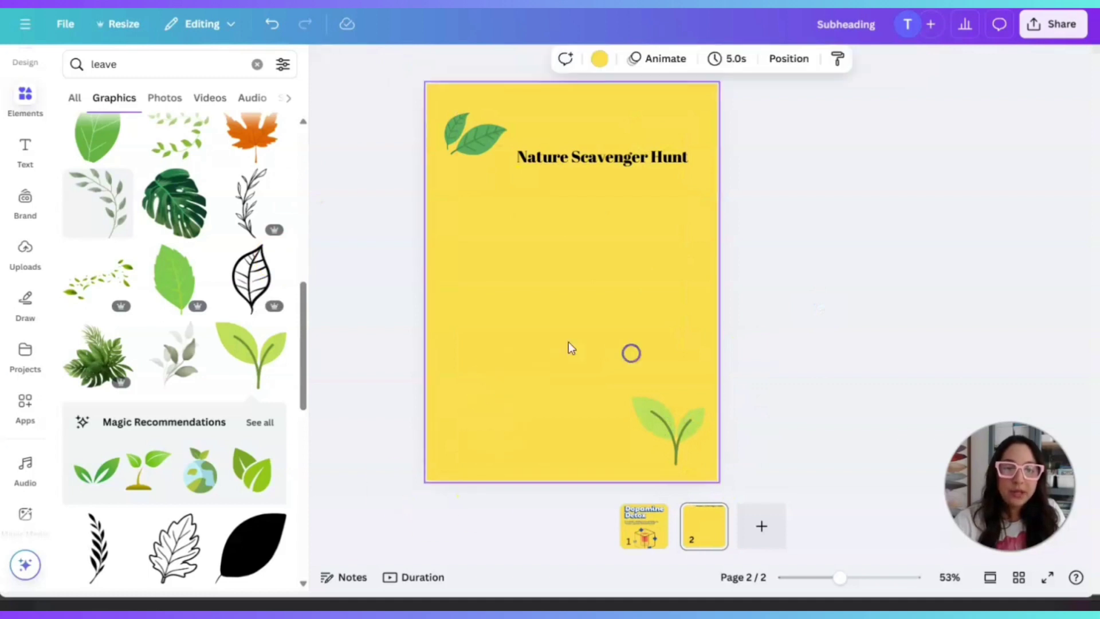
click(593, 61)
click(231, 184)
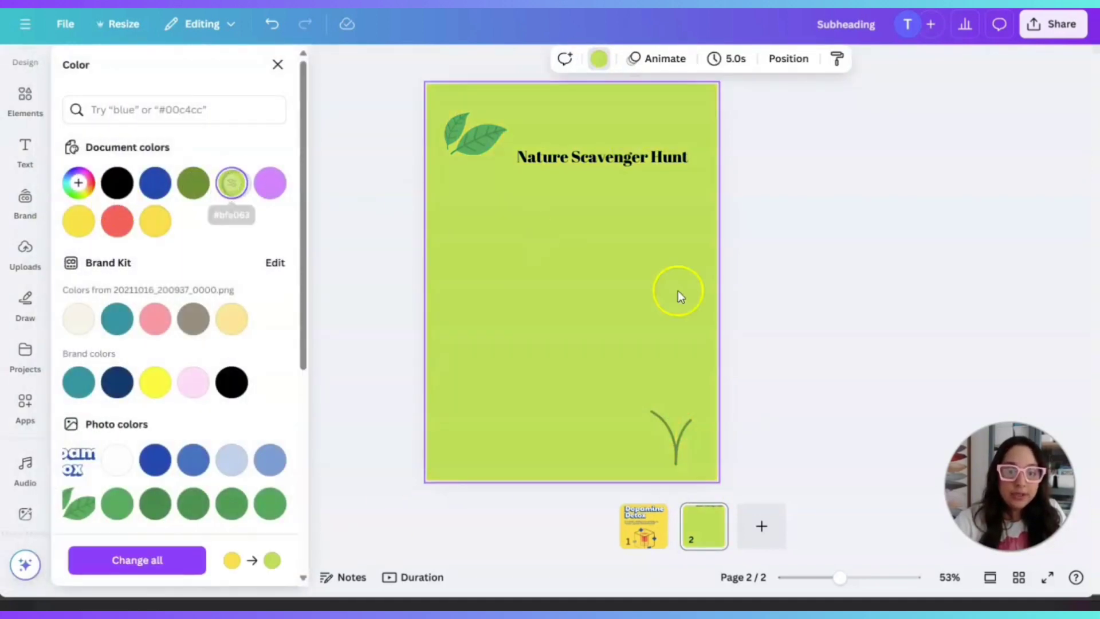
Make the title uppercase in the Blueberry font and nudge it into position.
click(579, 156)
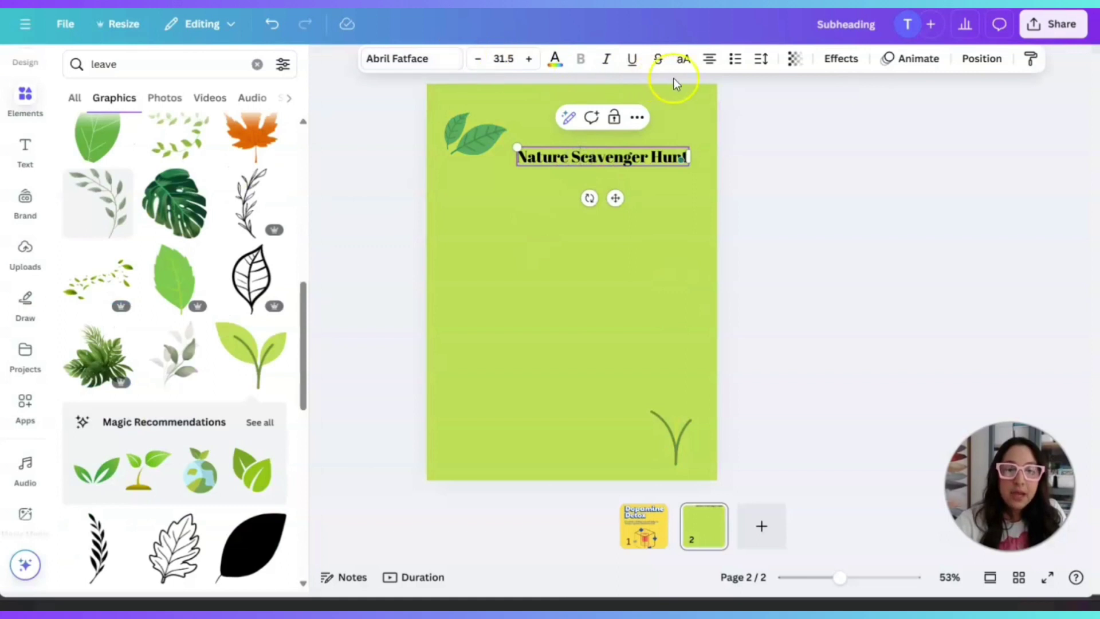
click(685, 61)
drag(617, 198, 586, 230)
click(426, 68)
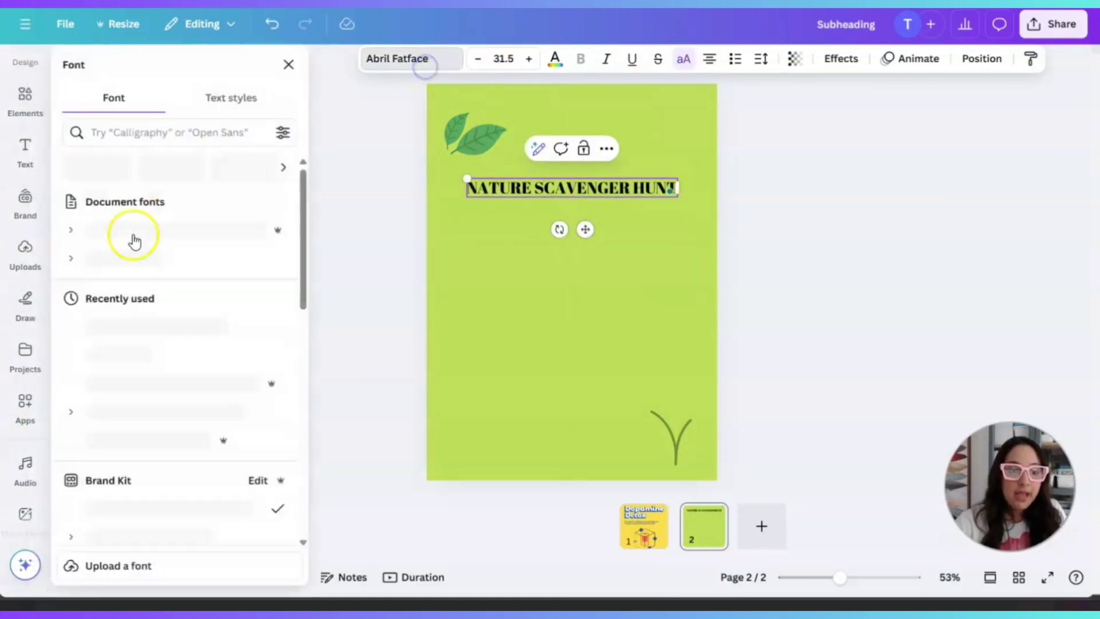
click(110, 360)
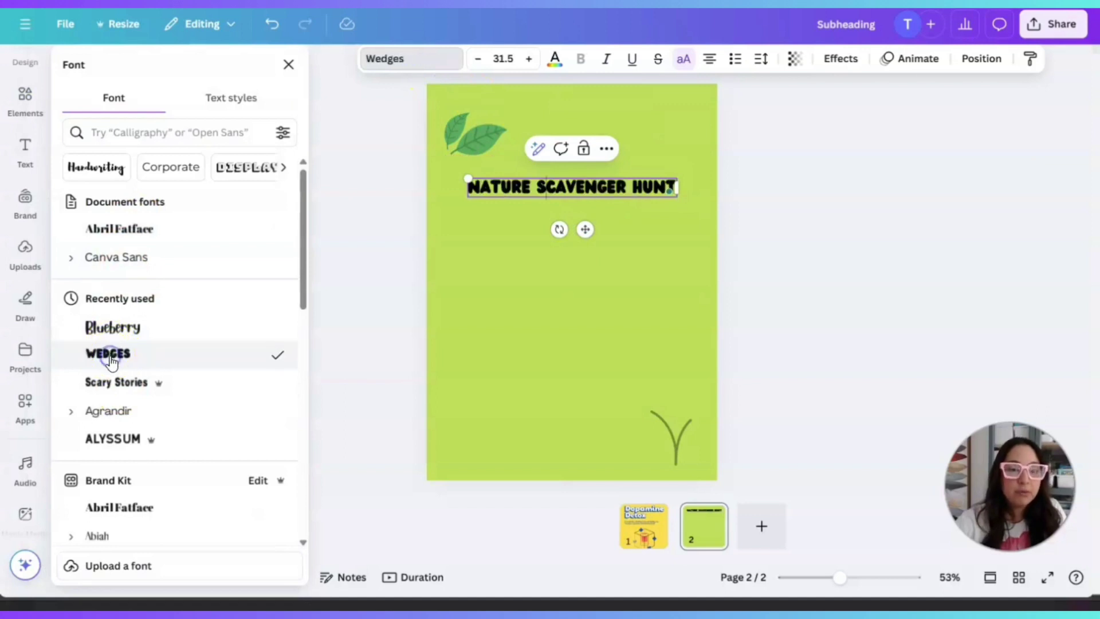
click(117, 329)
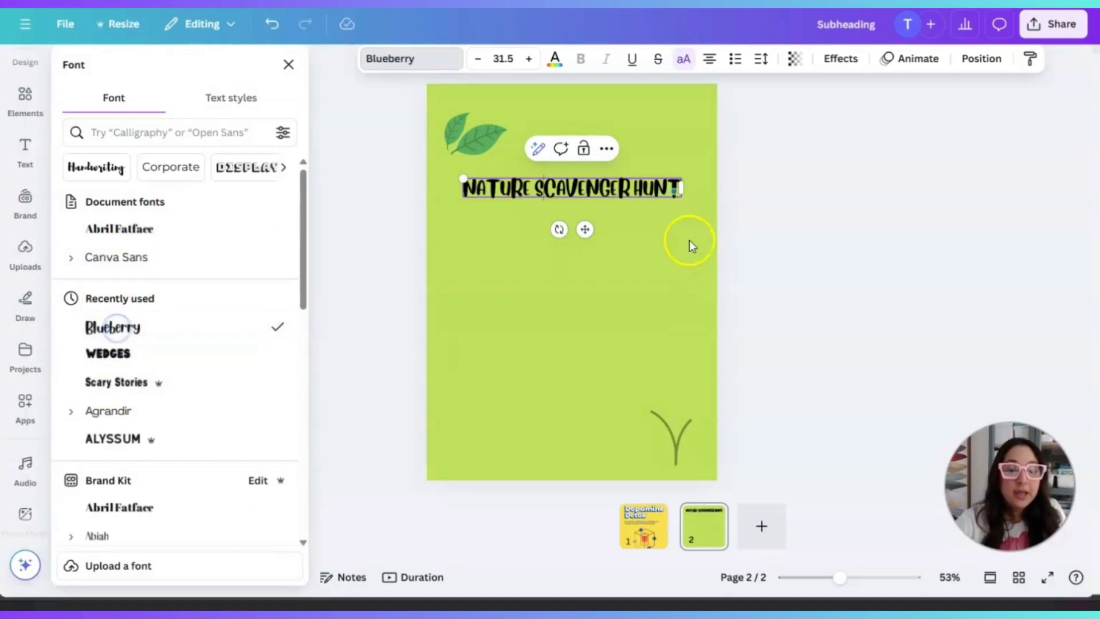
click(631, 240)
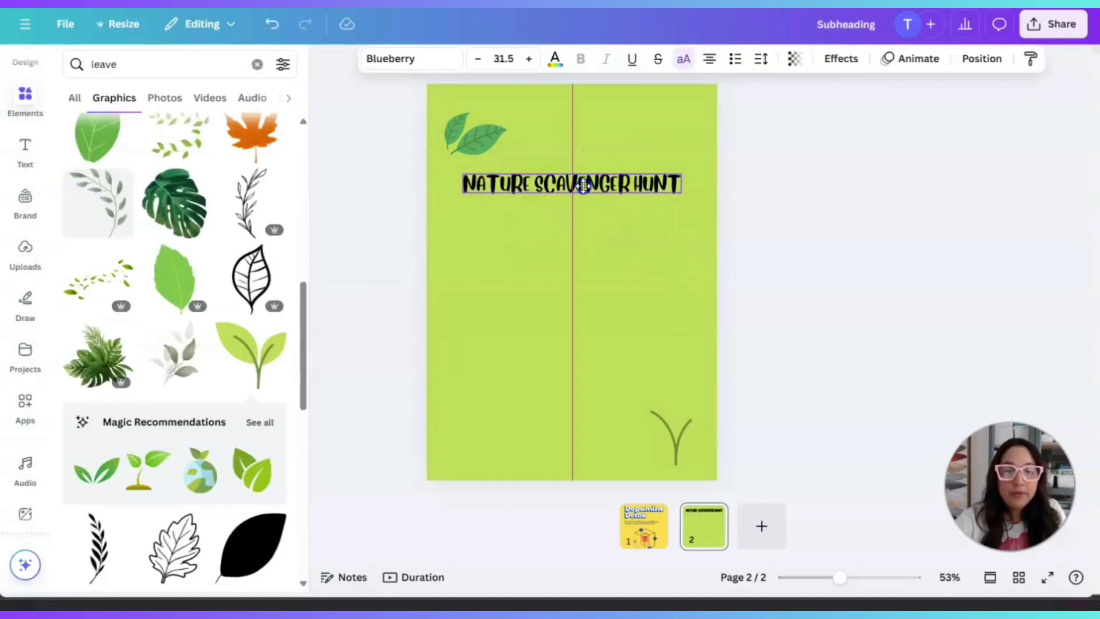
click(625, 252)
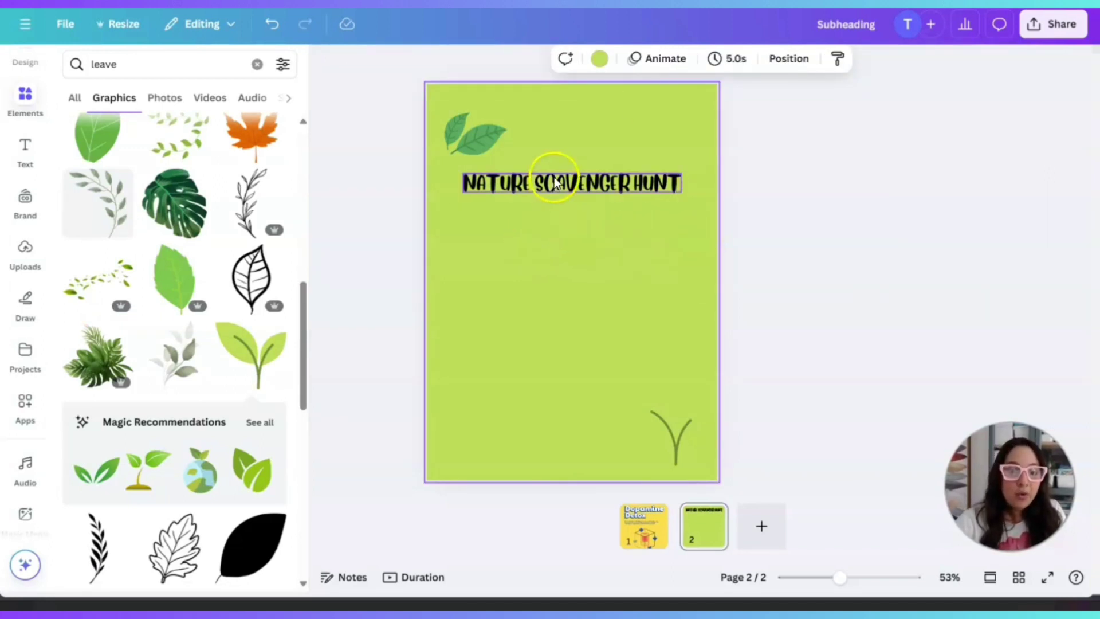
drag(555, 180, 542, 181)
click(630, 236)
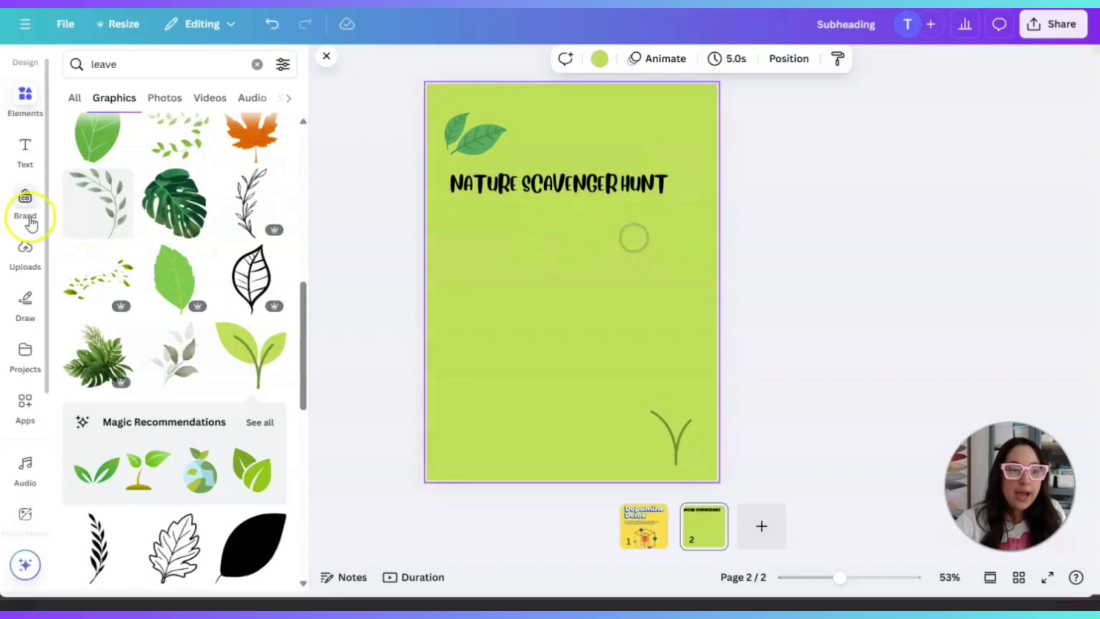
Try a subheading below the title for Challenge #1, then delete it.
click(27, 152)
click(127, 251)
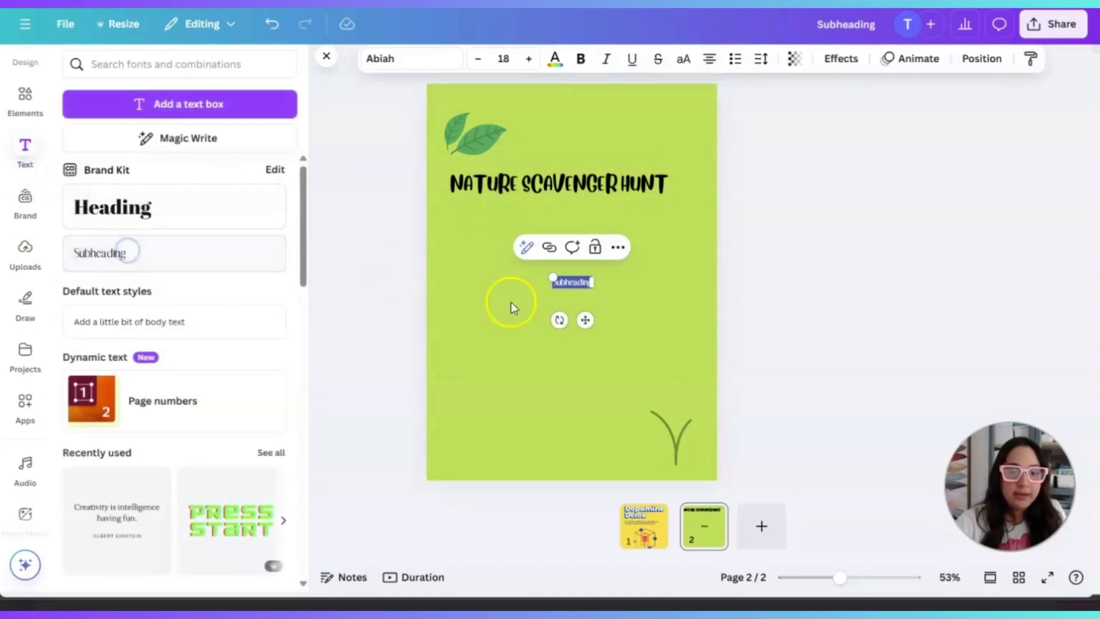
drag(585, 320, 483, 245)
key(BackSpace)
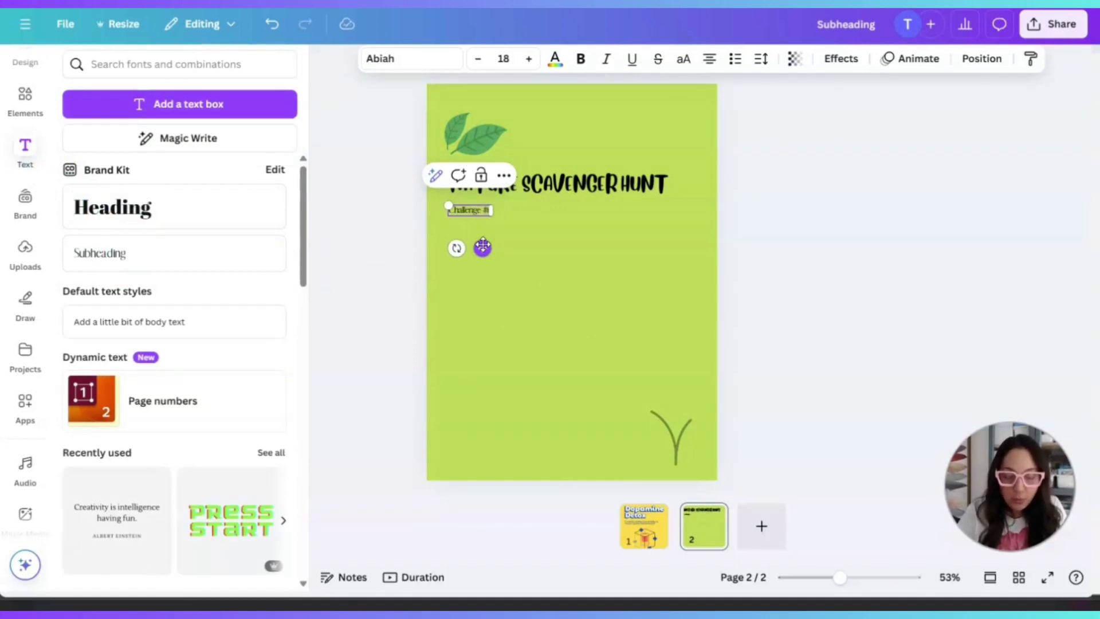
click(535, 246)
click(485, 213)
click(484, 212)
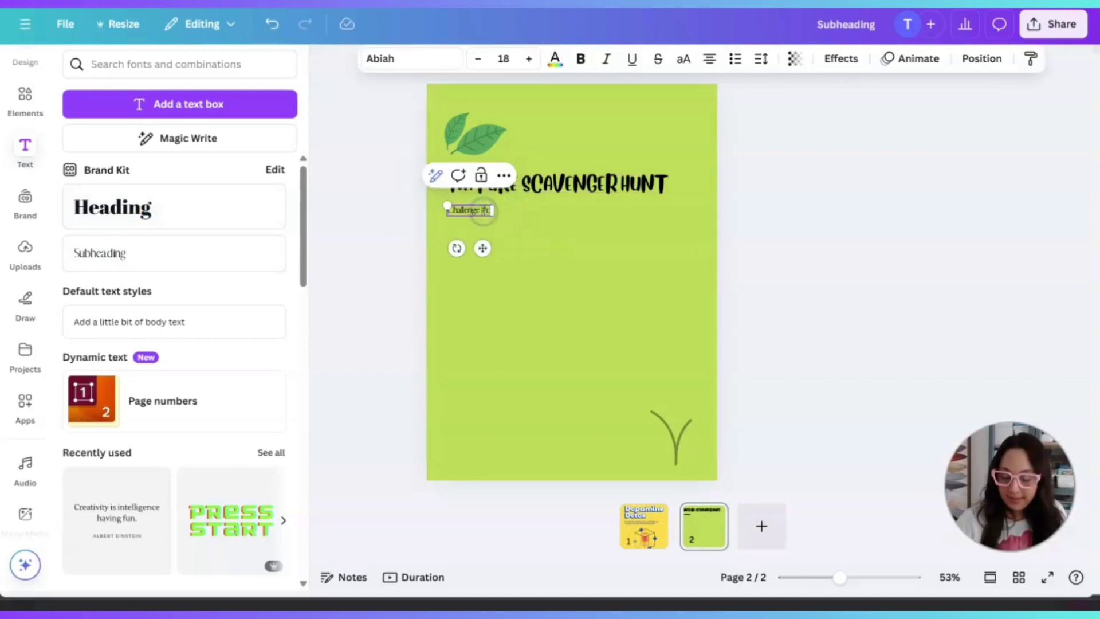
click(510, 246)
click(482, 215)
key(Delete)
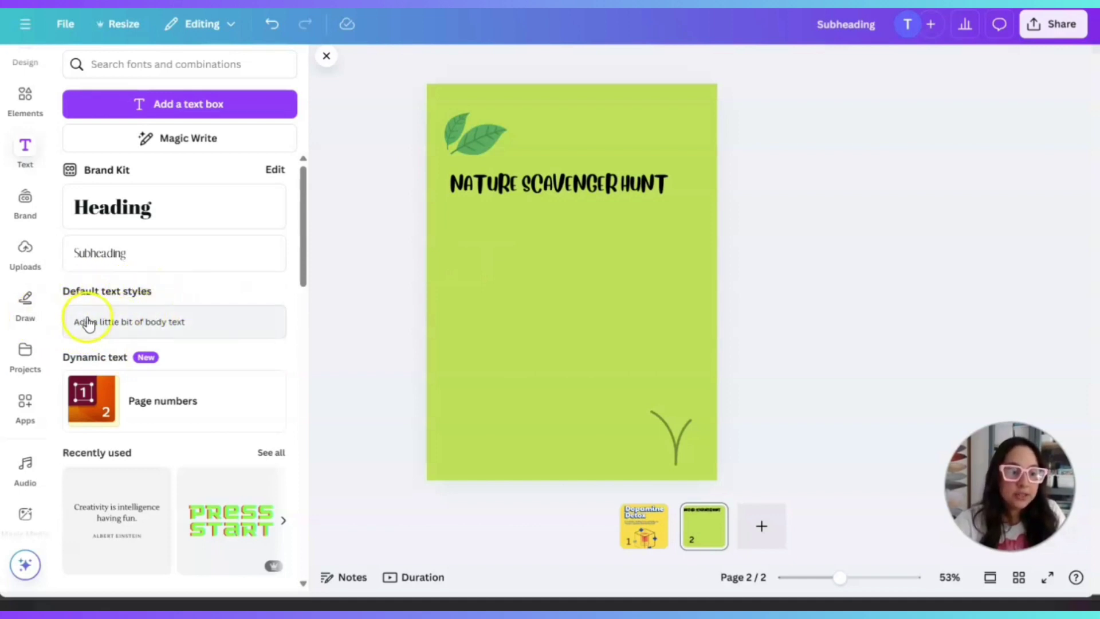
Add a body text box just under the title and begin typing the Challenge line.
click(193, 333)
drag(587, 320, 534, 259)
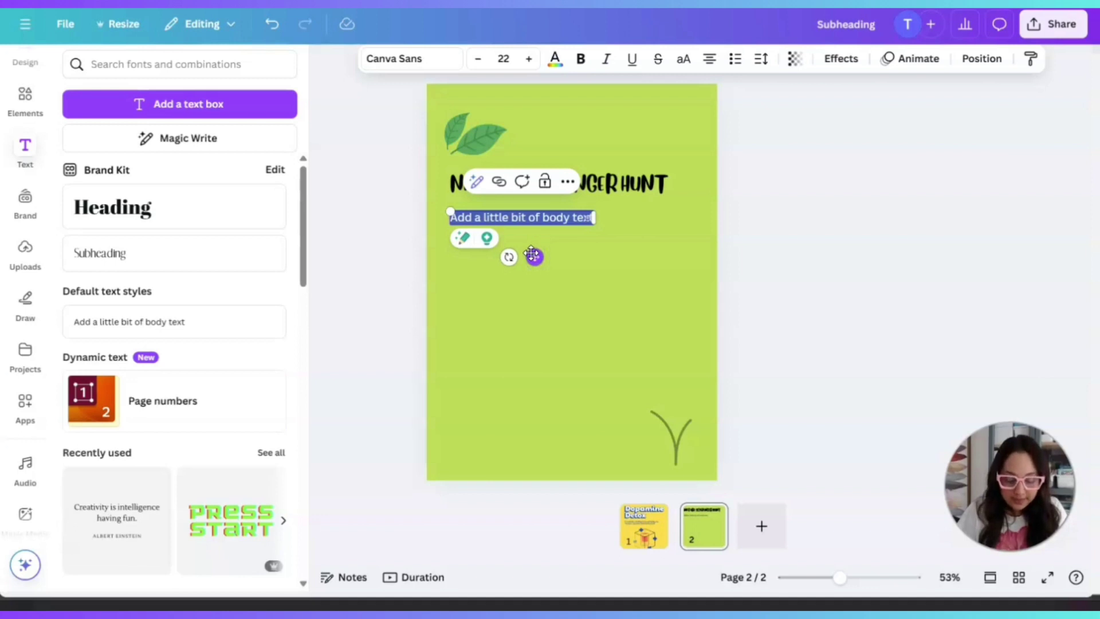
text(Che)
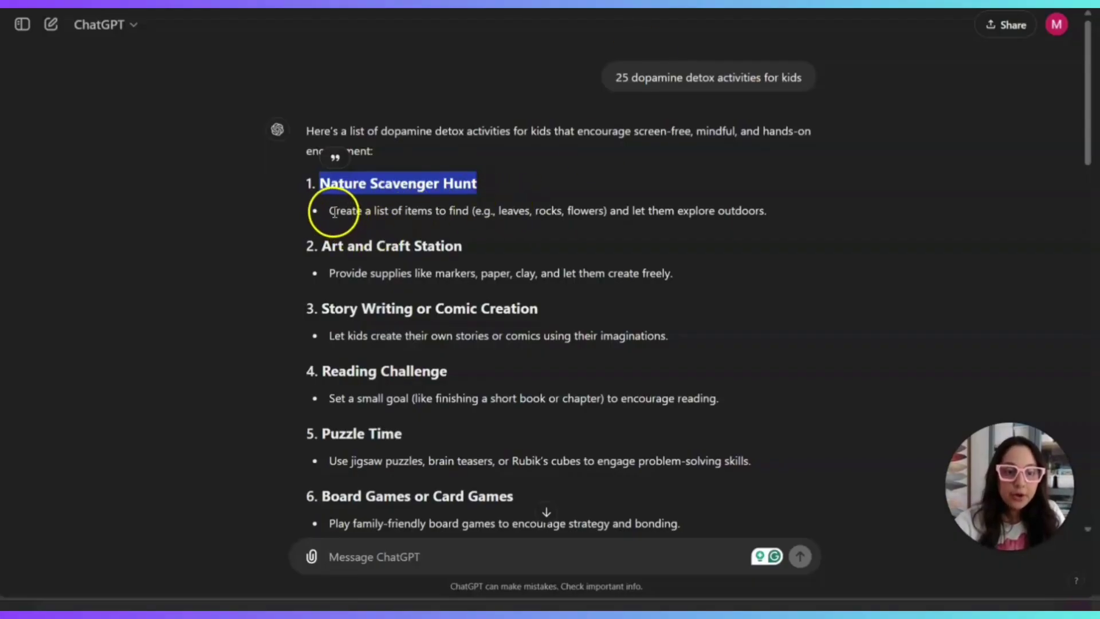
Select the description line under '1. Nature Scavenger Hunt' in ChatGPT's answer.
drag(335, 213, 533, 211)
click(335, 211)
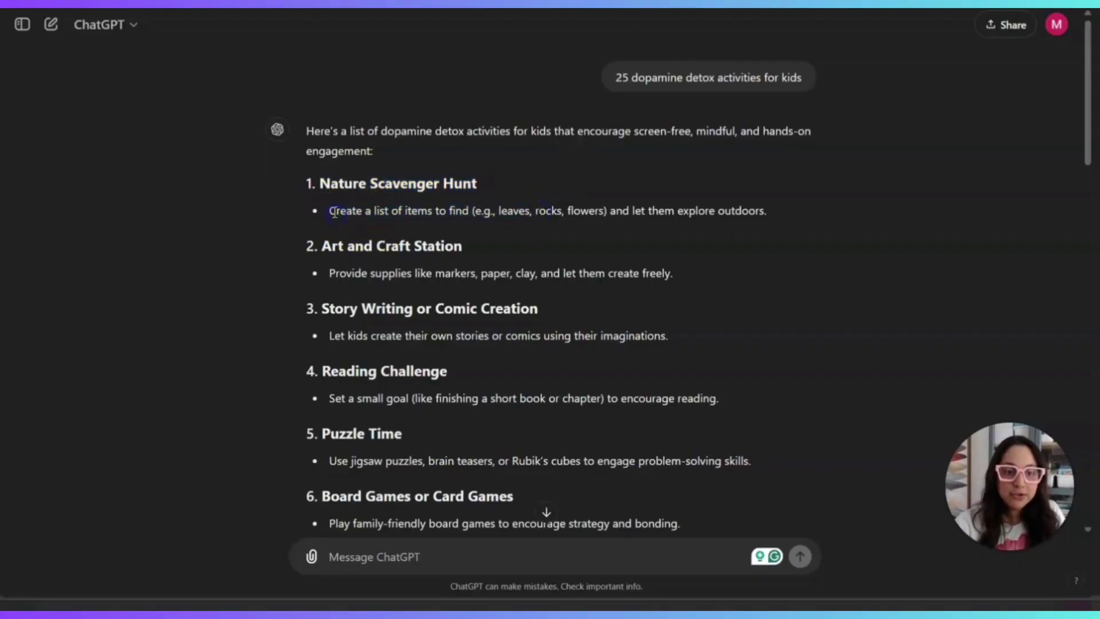
drag(332, 211, 455, 211)
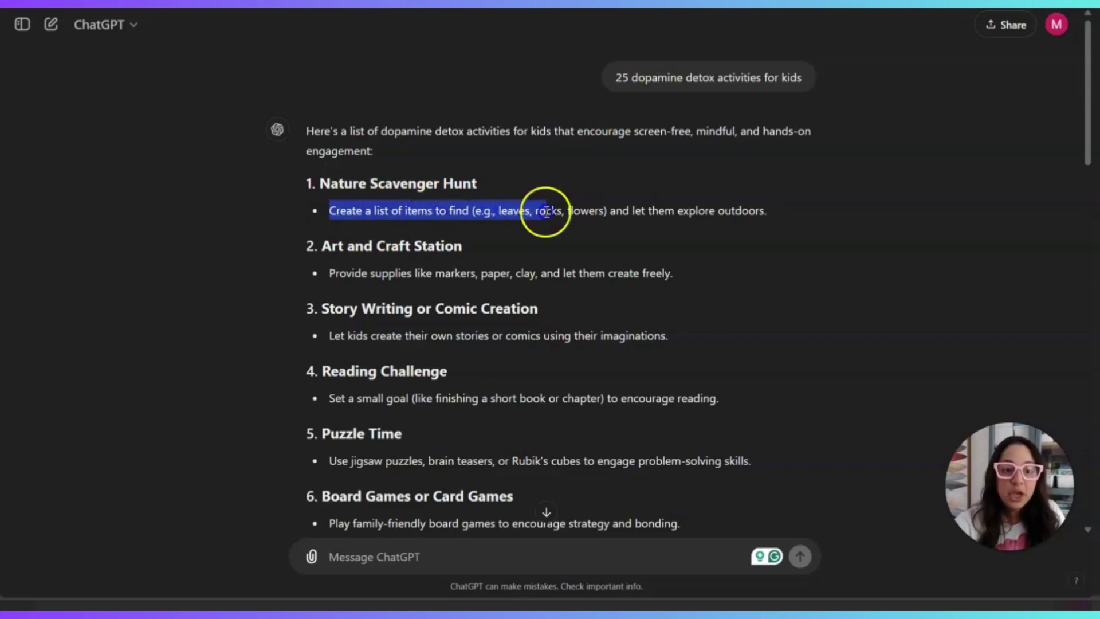
drag(561, 212, 767, 212)
key(ctrl+c)
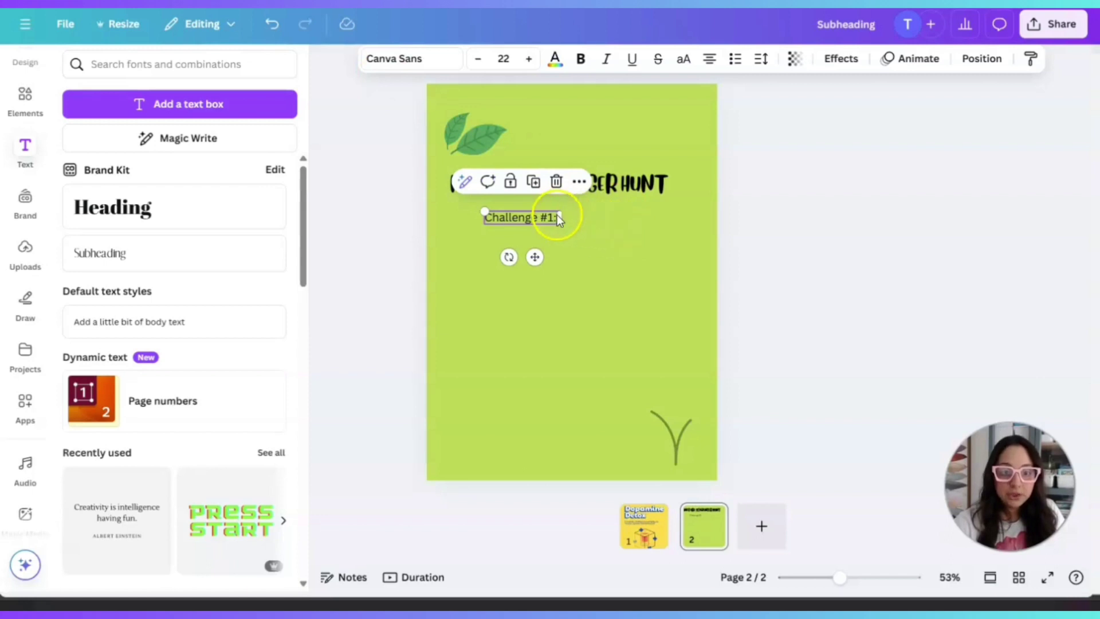
Paste the scavenger-hunt description after 'Challenge #1:', left-aligned in a wider box.
click(558, 217)
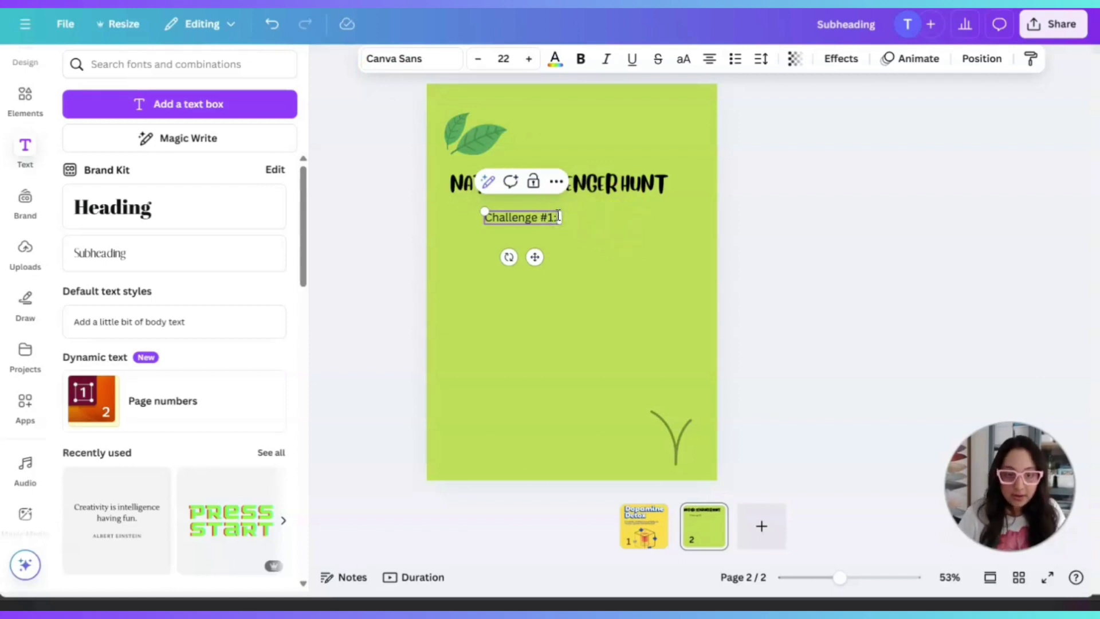
key(ctrl+v)
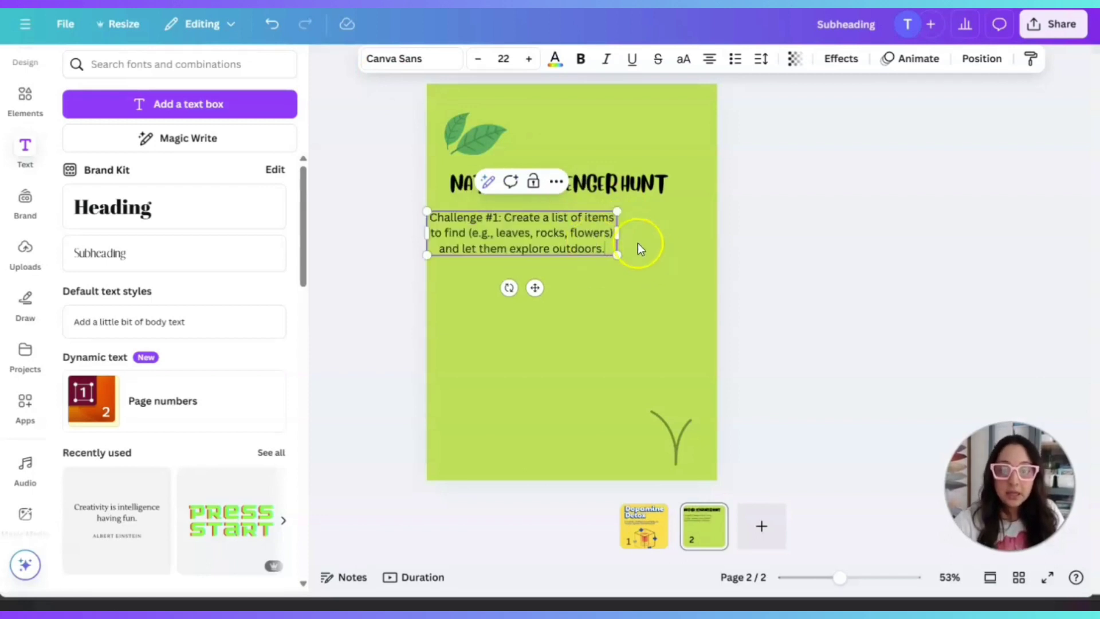
drag(618, 233, 677, 233)
click(605, 293)
click(598, 233)
drag(584, 226, 600, 223)
click(709, 59)
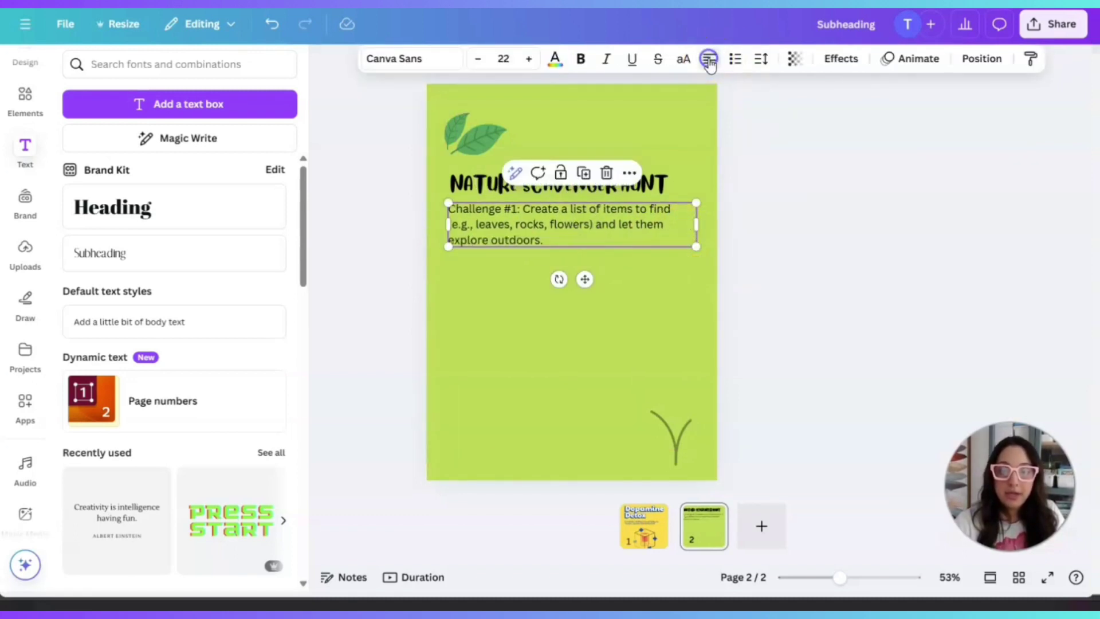
click(632, 224)
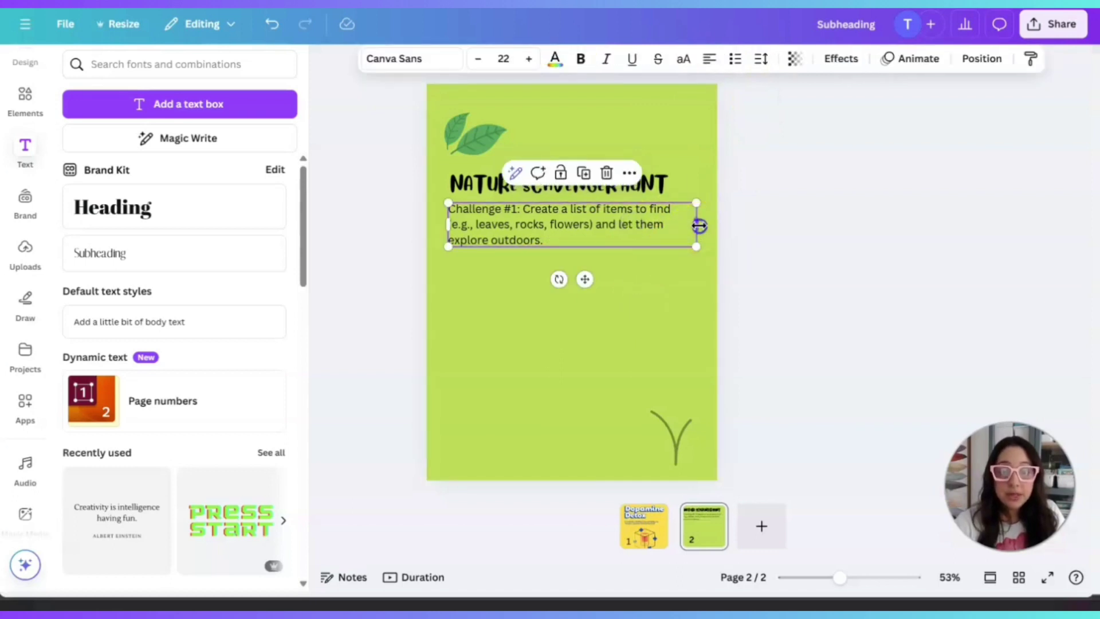
drag(698, 225, 680, 226)
click(606, 294)
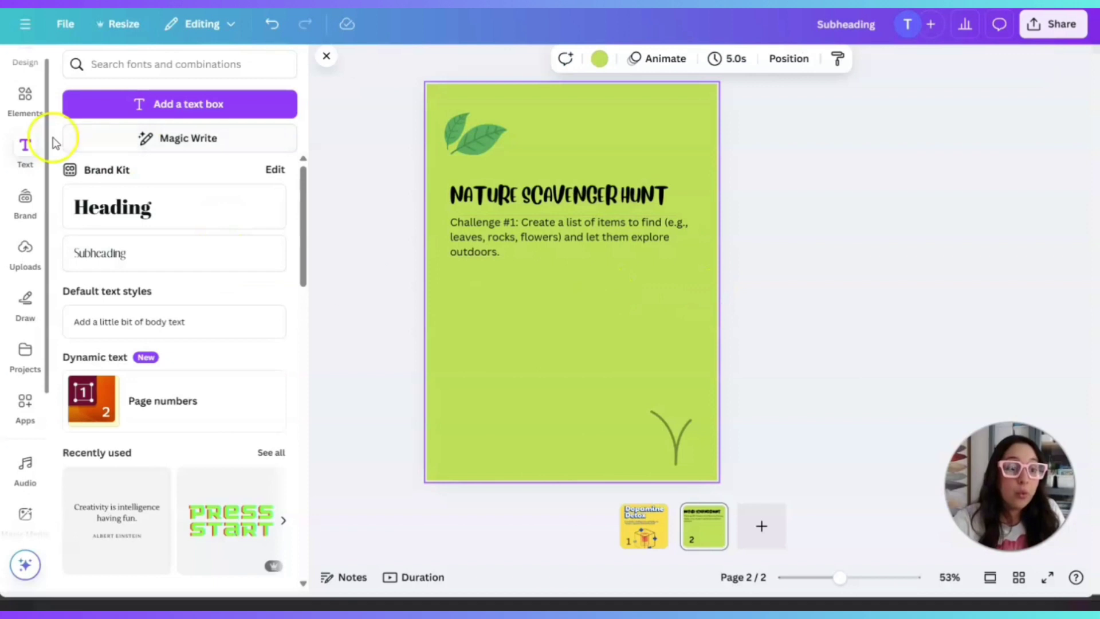
Add a rectangular 'speech bubble' element, enlarged and centred below the challenge text.
click(19, 109)
click(139, 62)
text(leave)
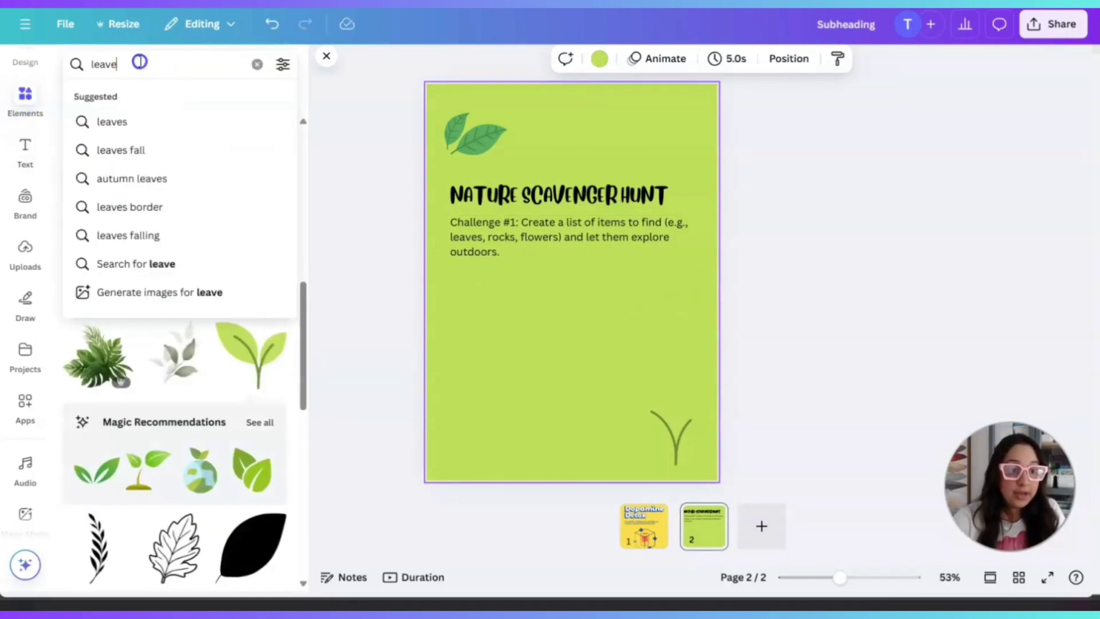
key(BackSpace)
key(BackSpace)
key(BackSpace)
key(BackSpace)
key(BackSpace)
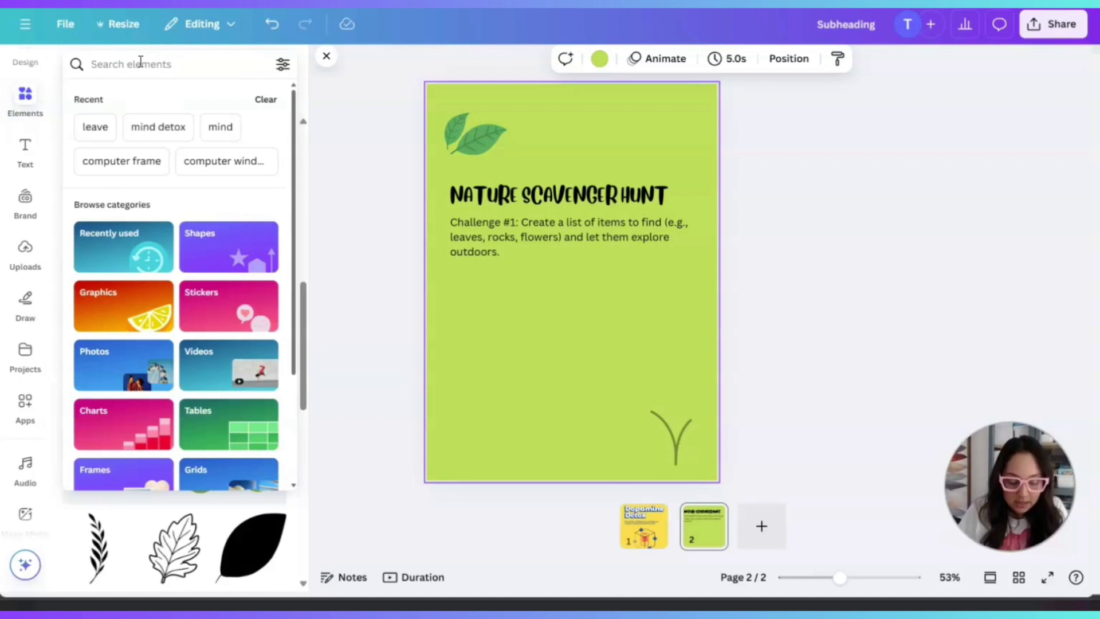
text(speech)
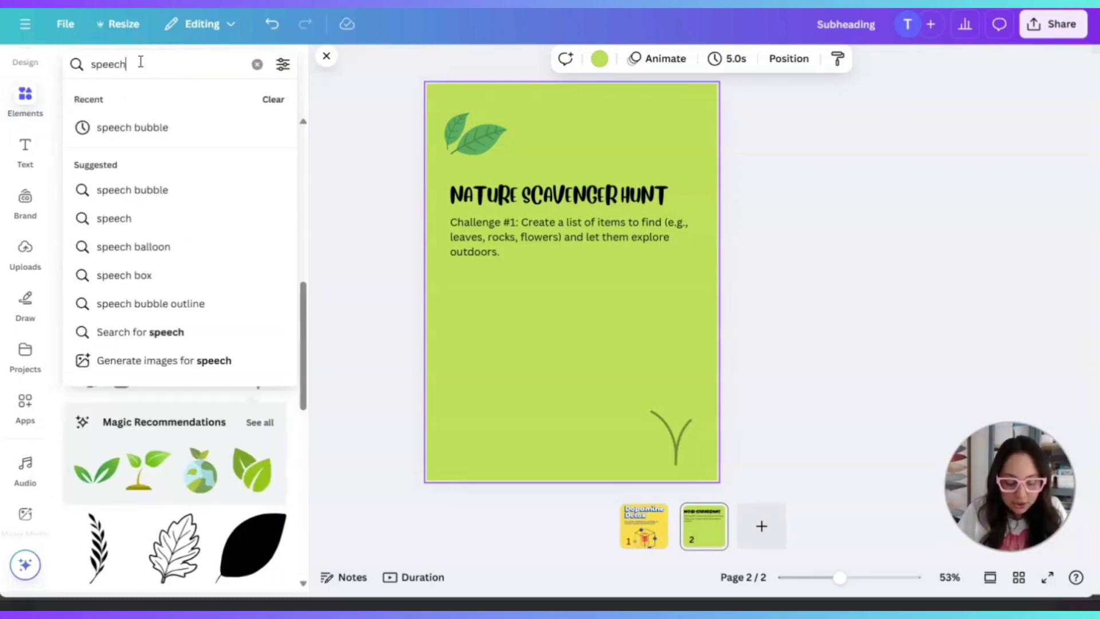
text( bubble)
key(Return)
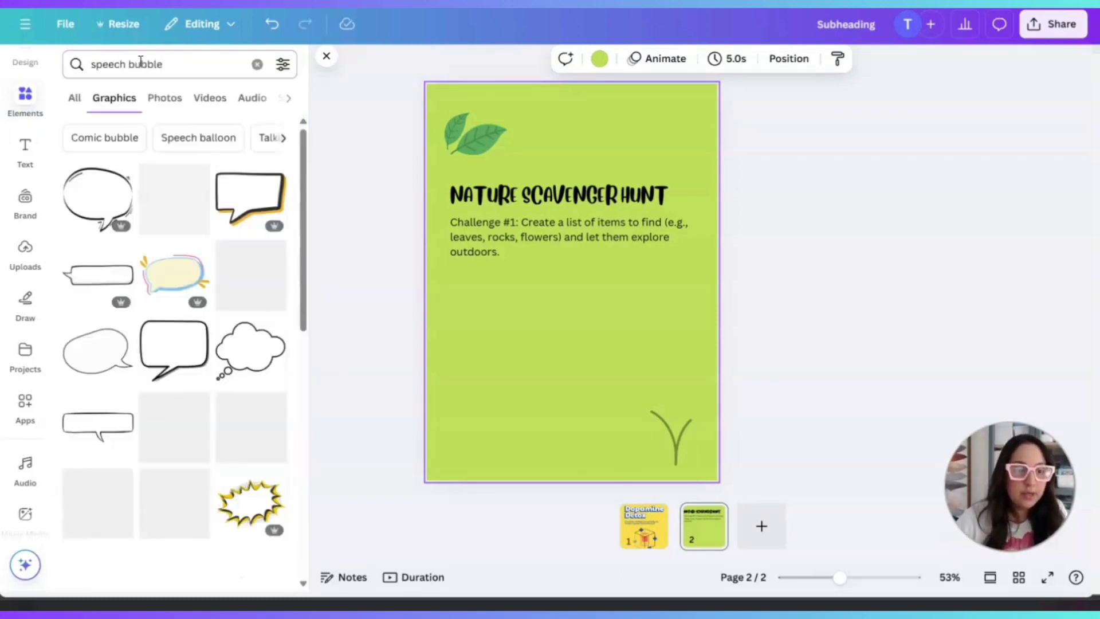
scroll(205, 458, down, 10)
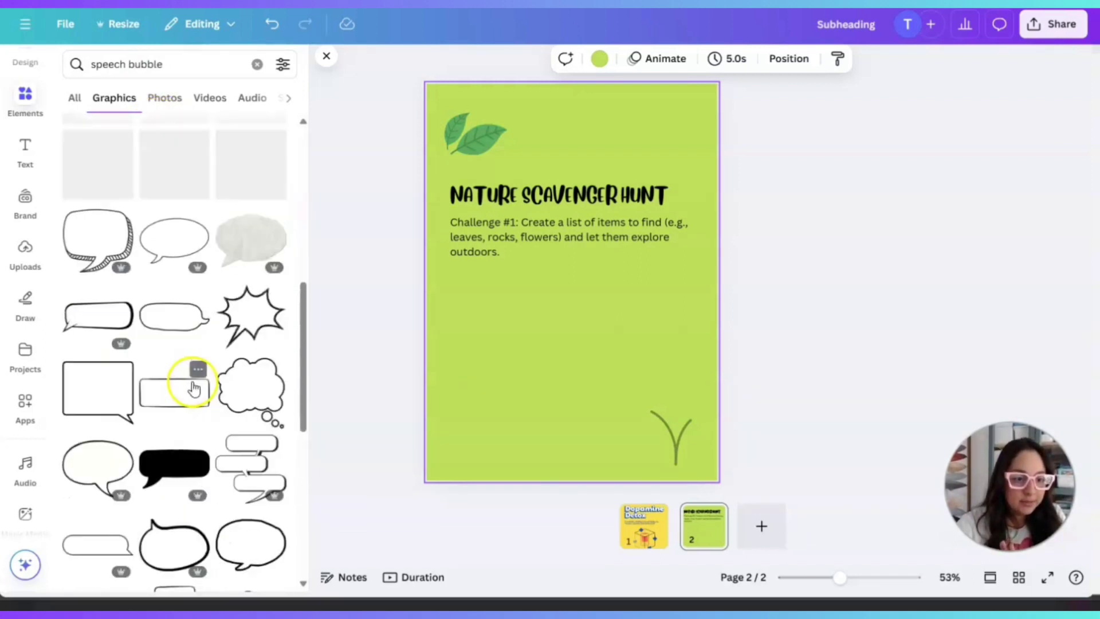
scroll(192, 381, down, 4)
scroll(194, 387, up, 4)
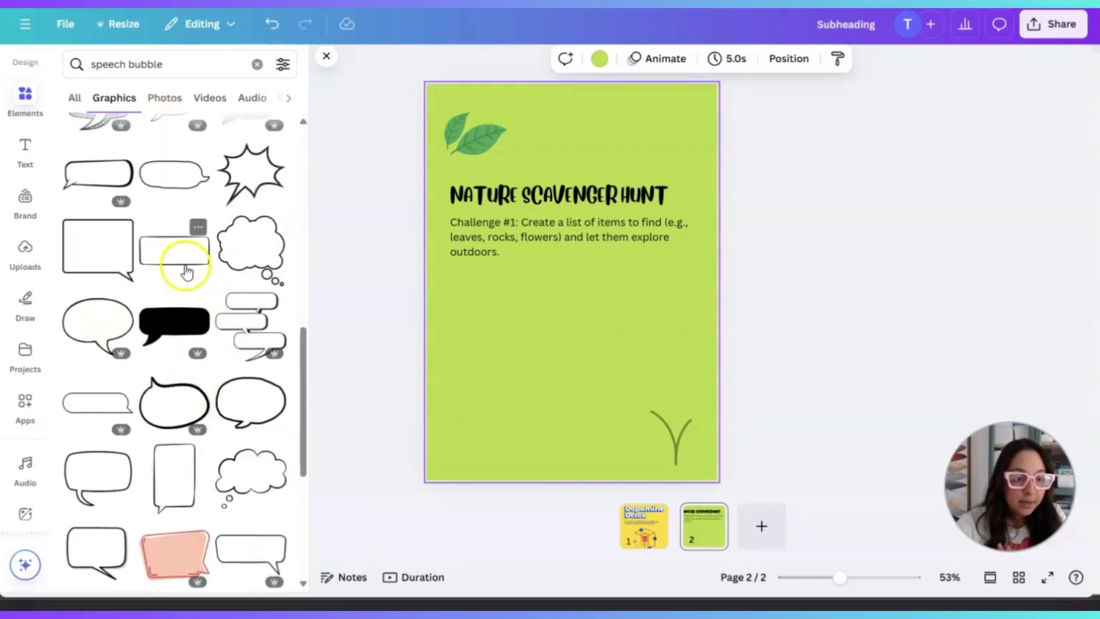
click(167, 258)
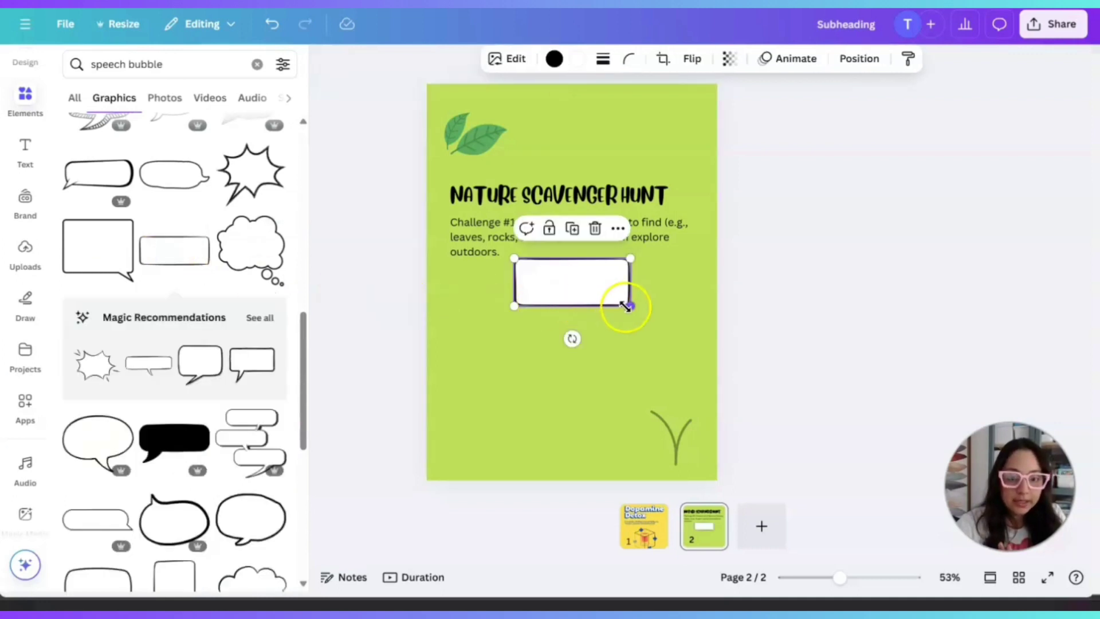
drag(631, 307, 710, 374)
drag(631, 315, 583, 322)
drag(674, 356, 706, 370)
drag(609, 322, 598, 324)
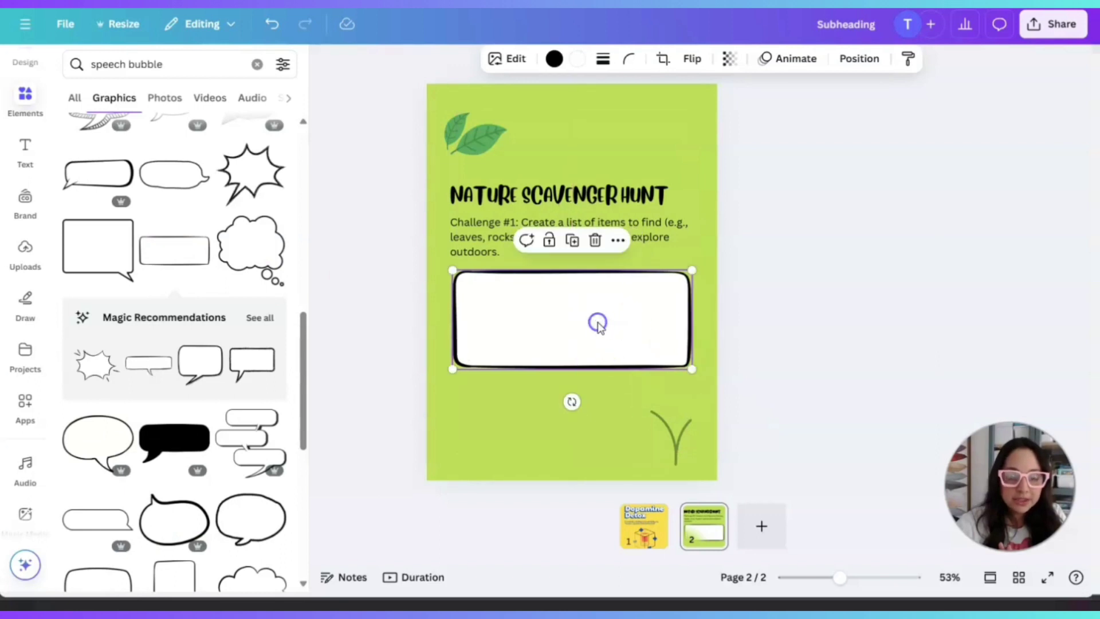
Delete the sprout graphic from the bottom-right corner.
click(656, 418)
click(690, 369)
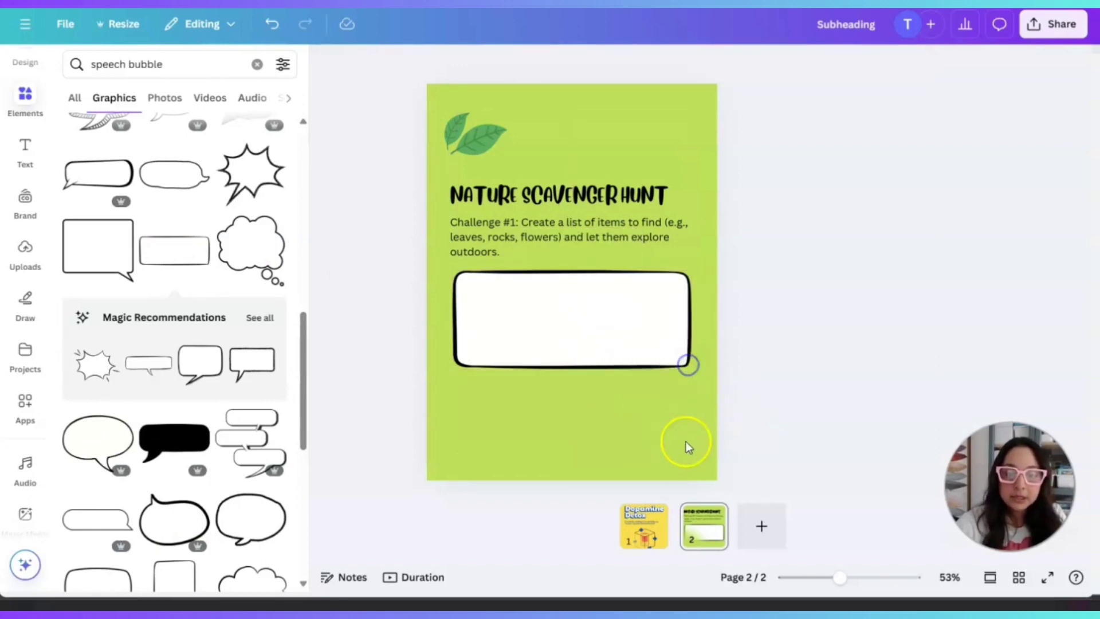
click(660, 433)
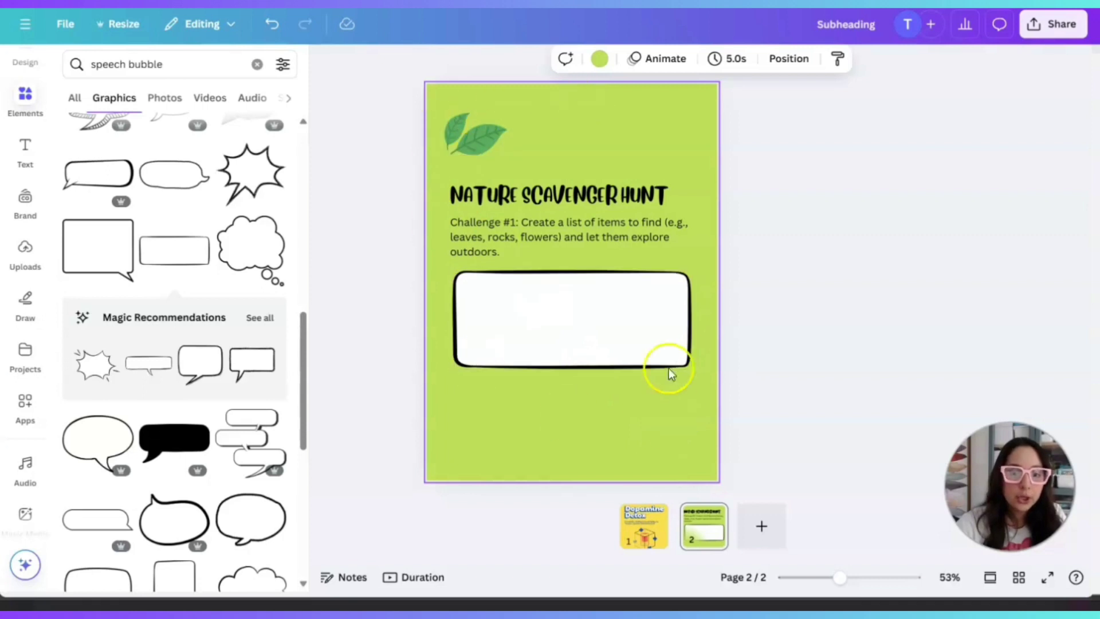
Duplicate the top-left leaf graphic, move the copy to the bottom-right corner and flip it horizontally.
click(625, 327)
click(457, 141)
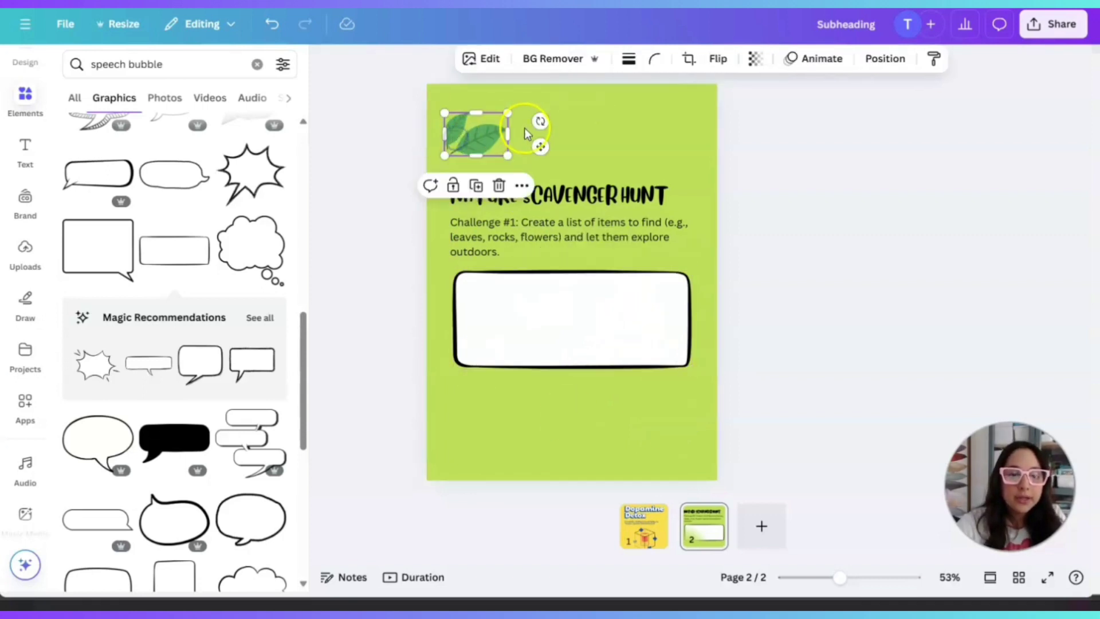
click(476, 185)
drag(482, 140, 665, 436)
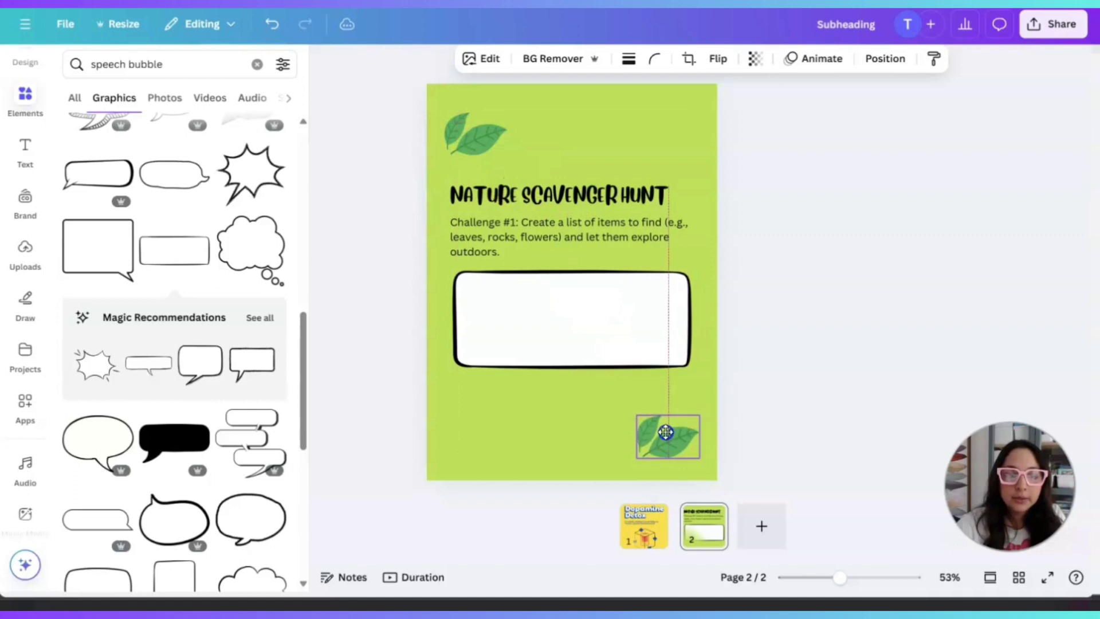
click(719, 59)
click(713, 94)
click(801, 318)
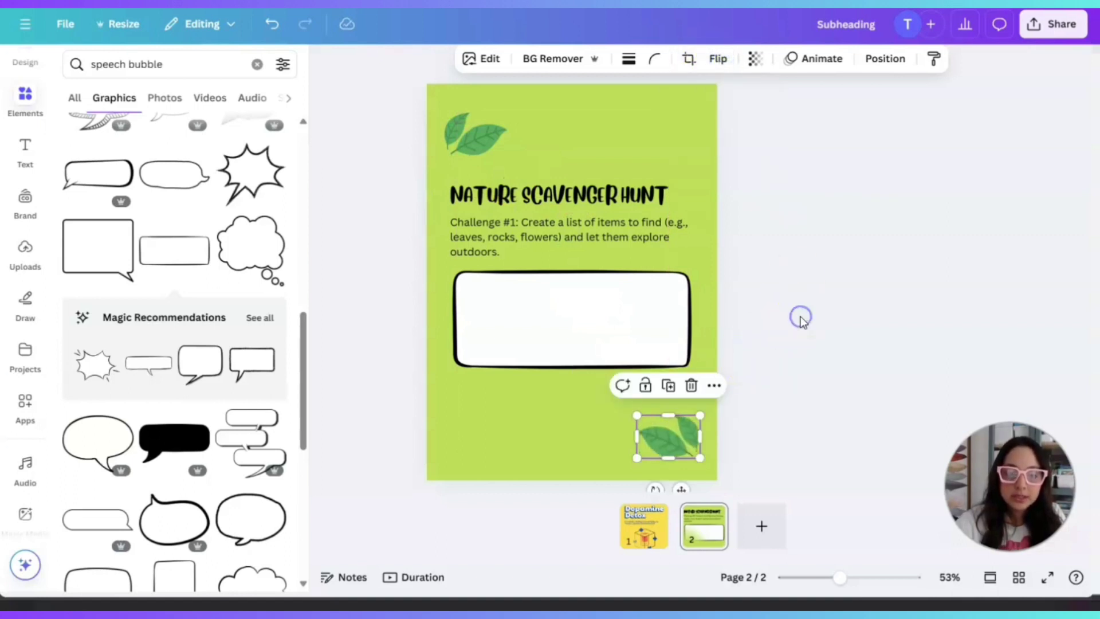
click(521, 406)
click(564, 298)
click(793, 312)
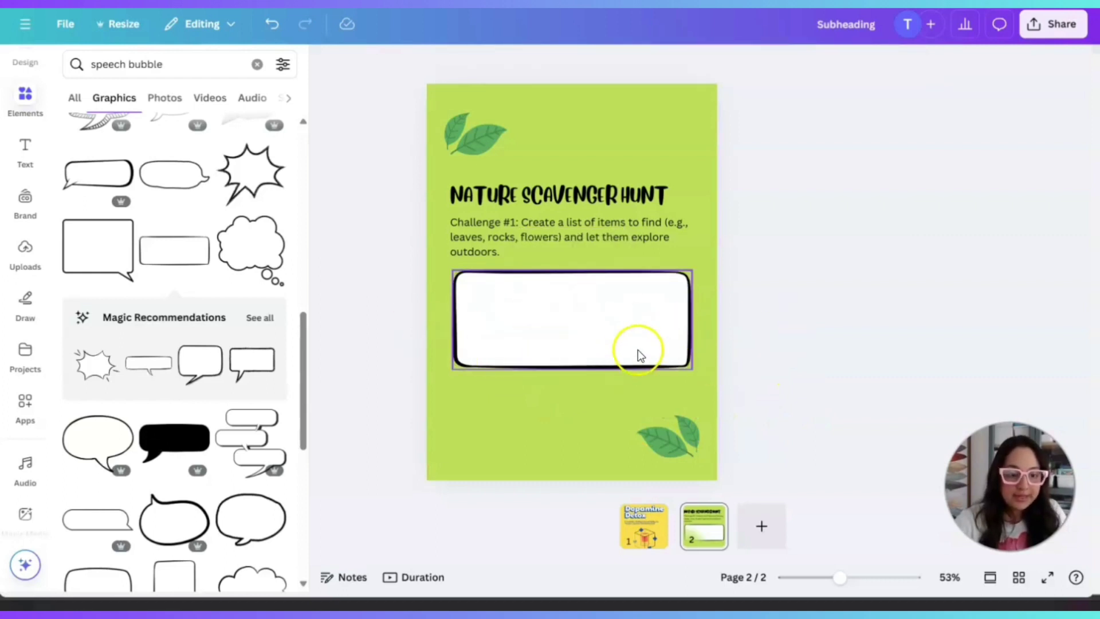
Search Elements for 'sq' square shapes and delete the white rounded box.
click(645, 325)
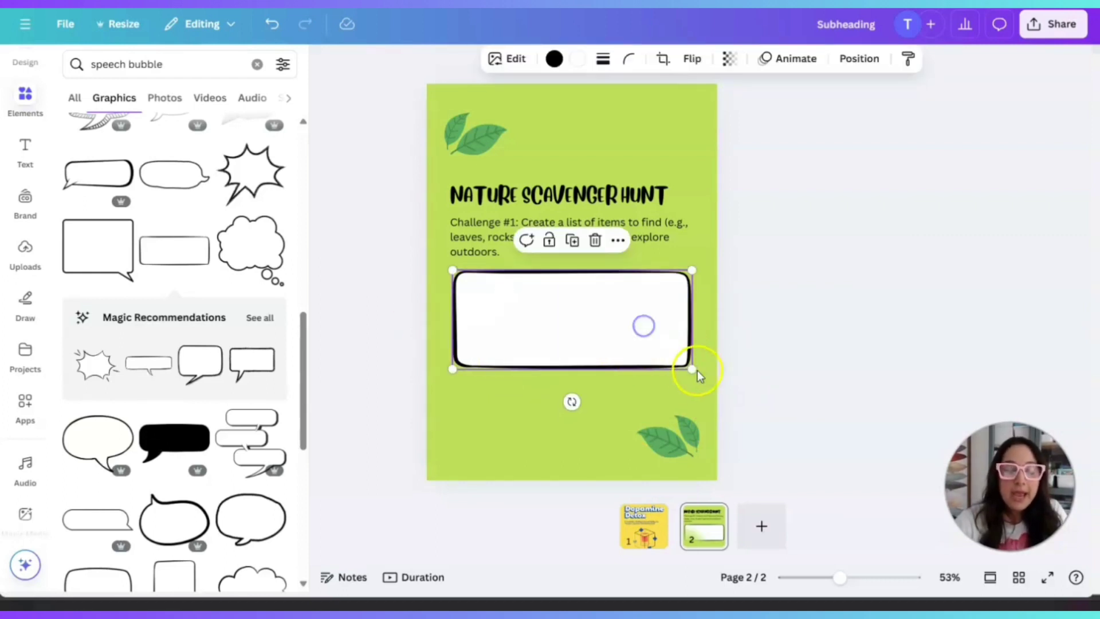
scroll(143, 401, down, 5)
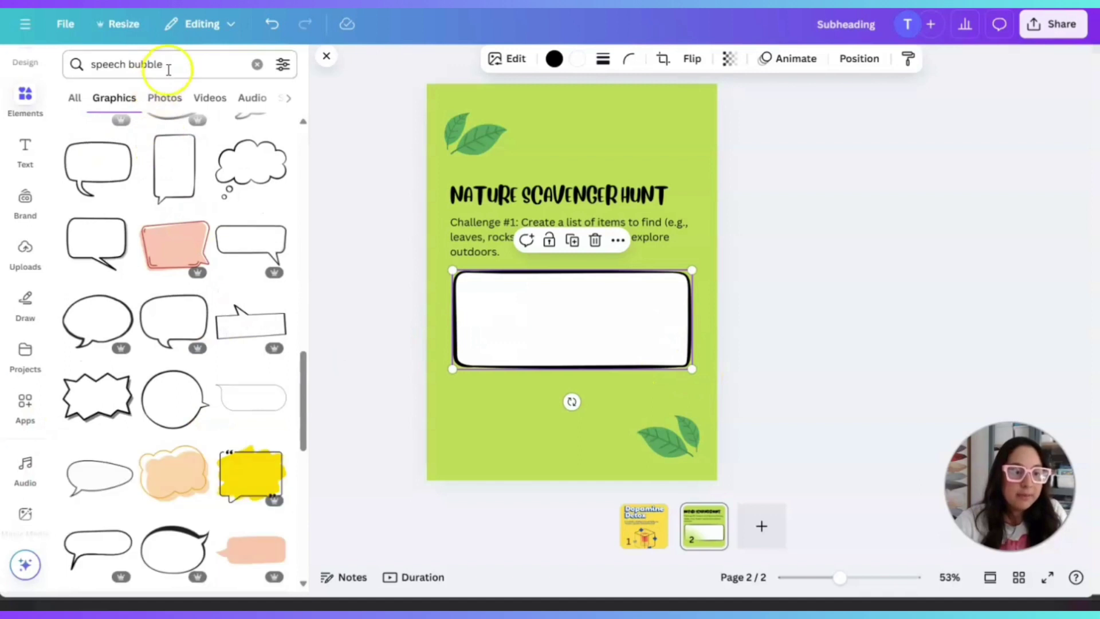
click(89, 65)
text(square)
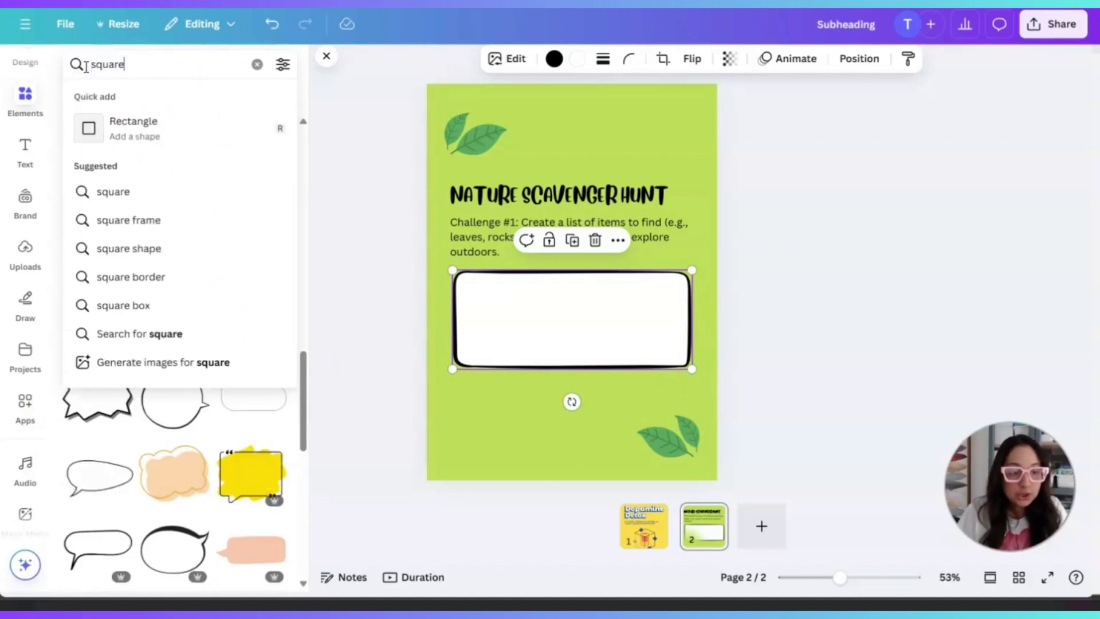
key(Return)
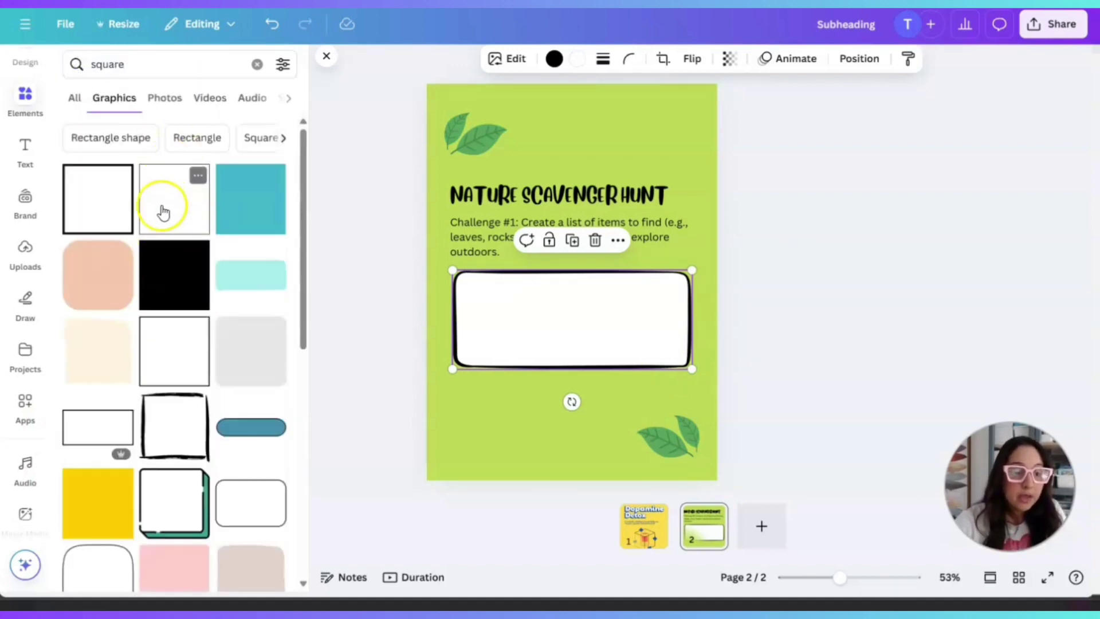
scroll(188, 442, down, 4)
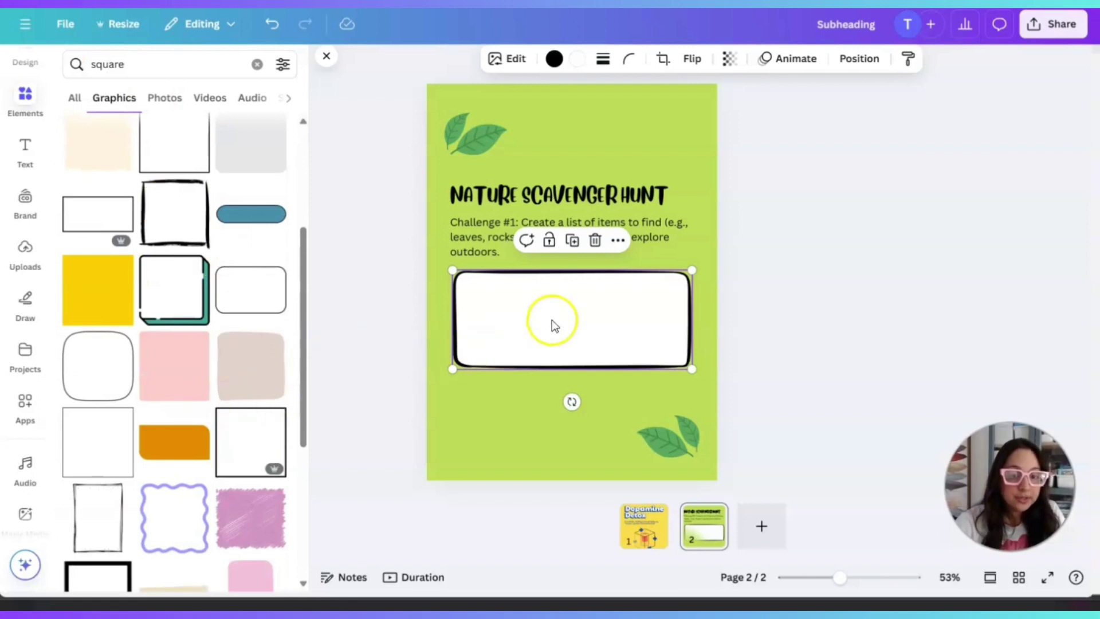
click(596, 242)
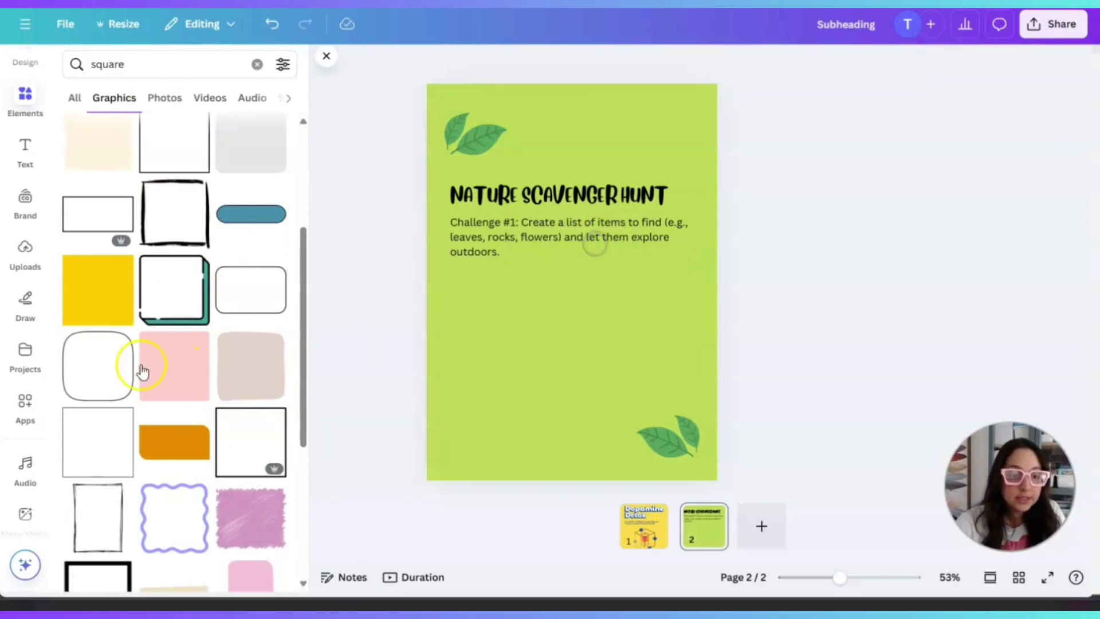
Add a thin square outline frame, sized 5 by 5, below the Challenge #1 text.
scroll(175, 455, down, 4)
click(94, 235)
drag(607, 287, 611, 344)
click(600, 206)
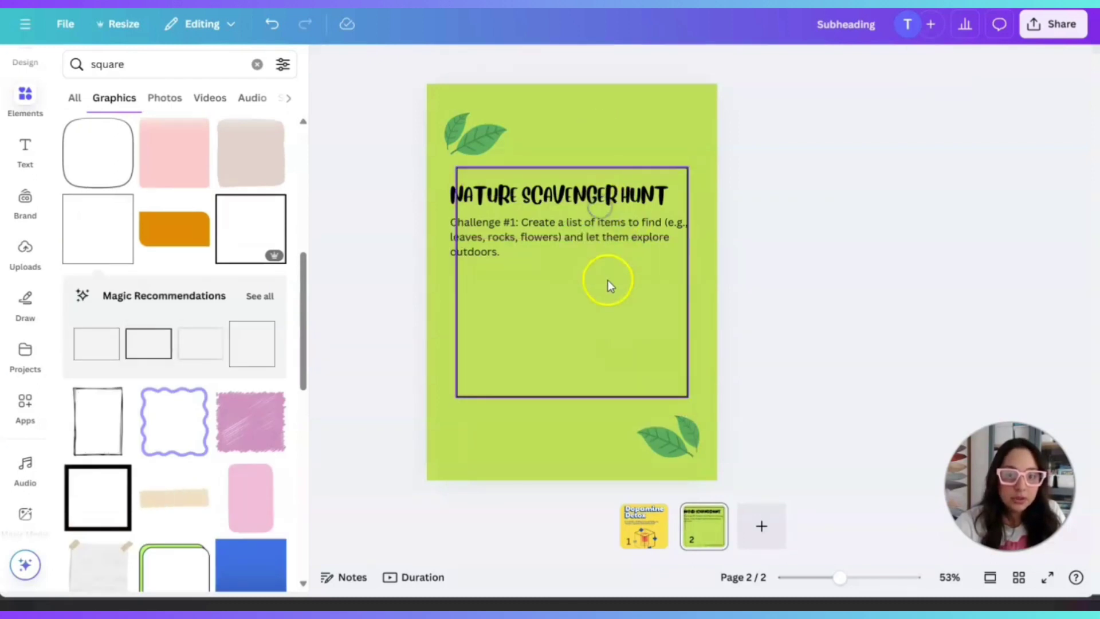
drag(607, 280, 609, 364)
drag(688, 232, 651, 277)
drag(552, 346, 548, 342)
drag(640, 268, 629, 279)
drag(528, 330, 532, 323)
click(817, 284)
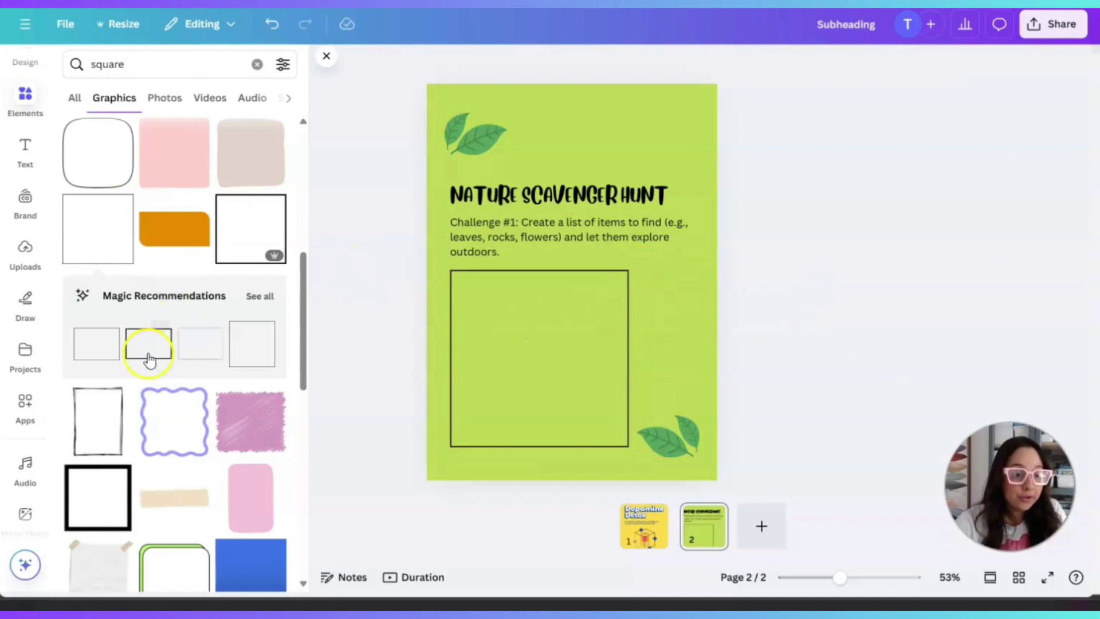
Search 'bullet point' and fit the three-circle graphic along the frame's left edge.
click(91, 63)
double_click(91, 64)
key(BackSpace)
text(bullet)
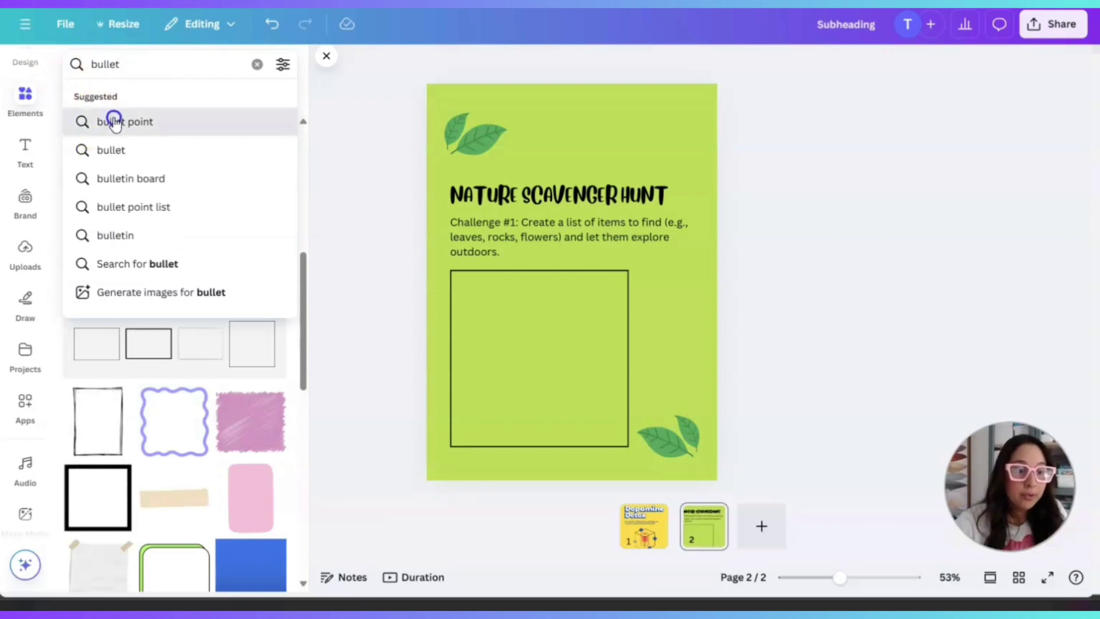
click(113, 121)
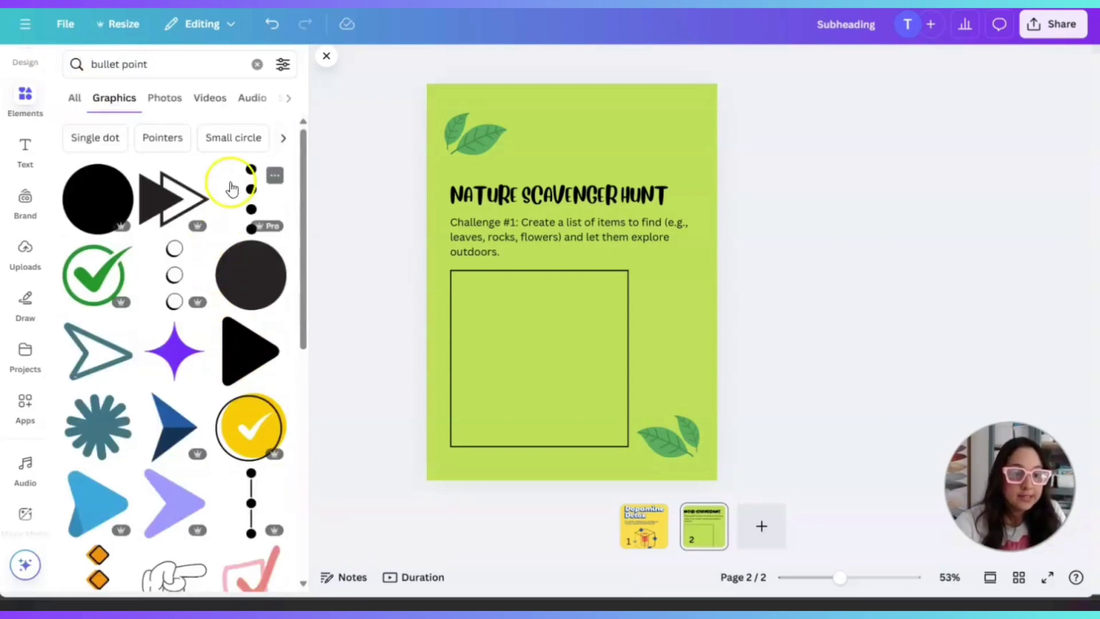
click(172, 270)
drag(582, 298, 542, 358)
drag(582, 396, 475, 396)
Duplicate the circles twice and crop the last copy to one circle, making seven.
click(465, 246)
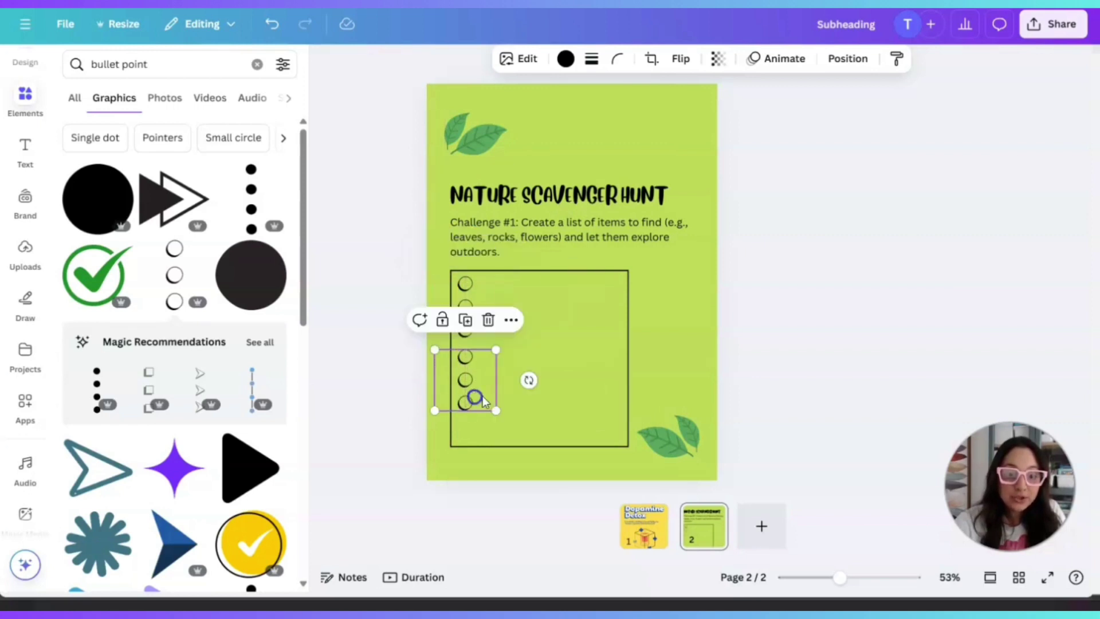
click(464, 320)
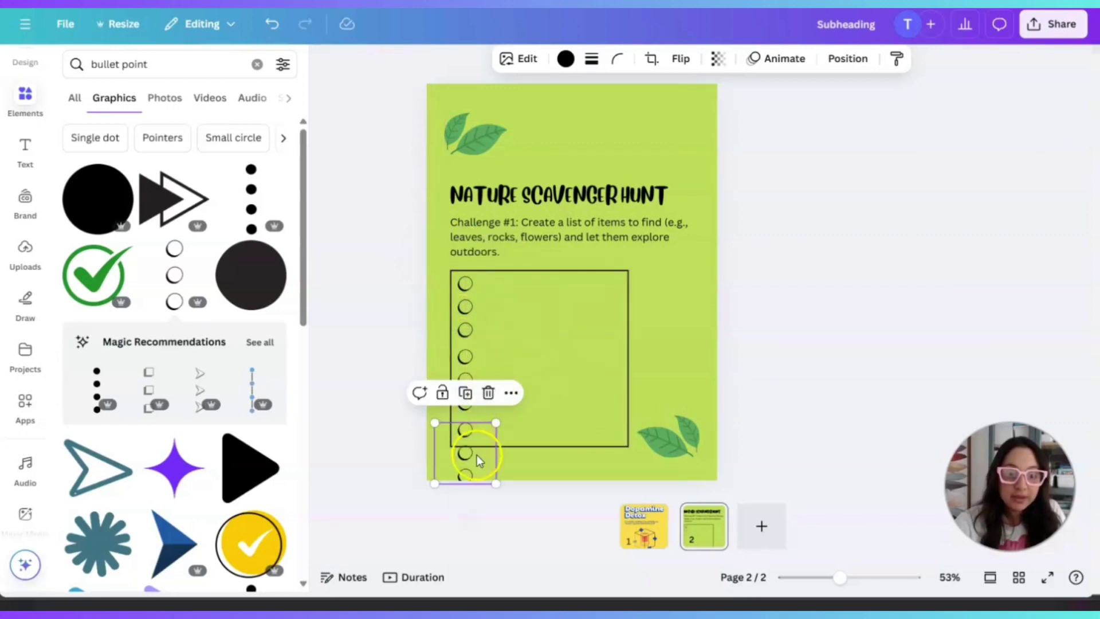
click(651, 58)
drag(494, 483, 501, 446)
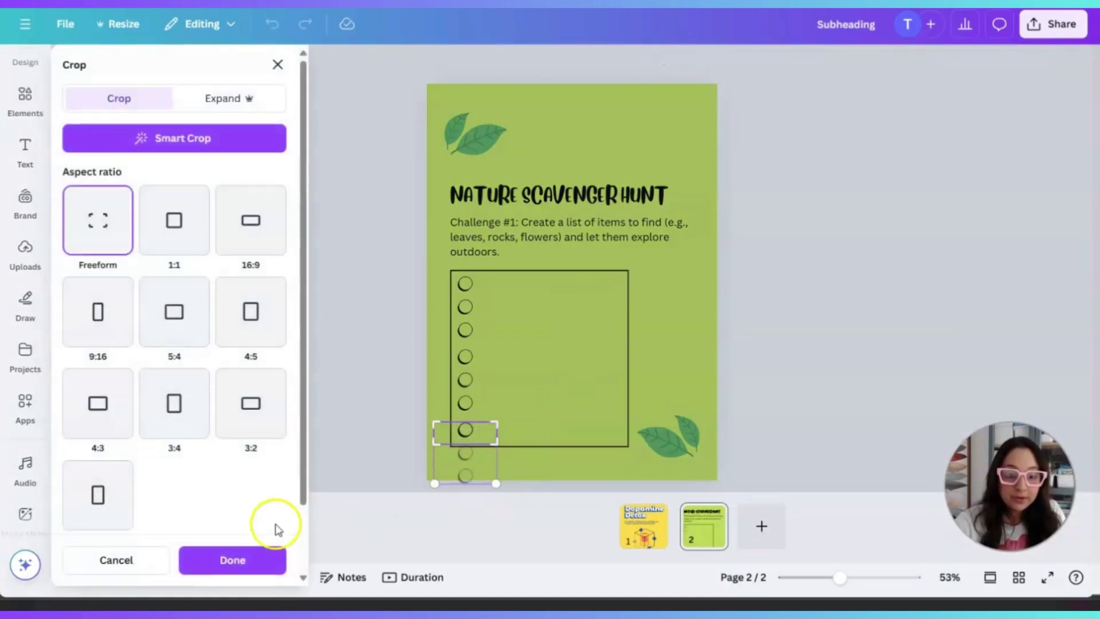
click(252, 560)
click(791, 347)
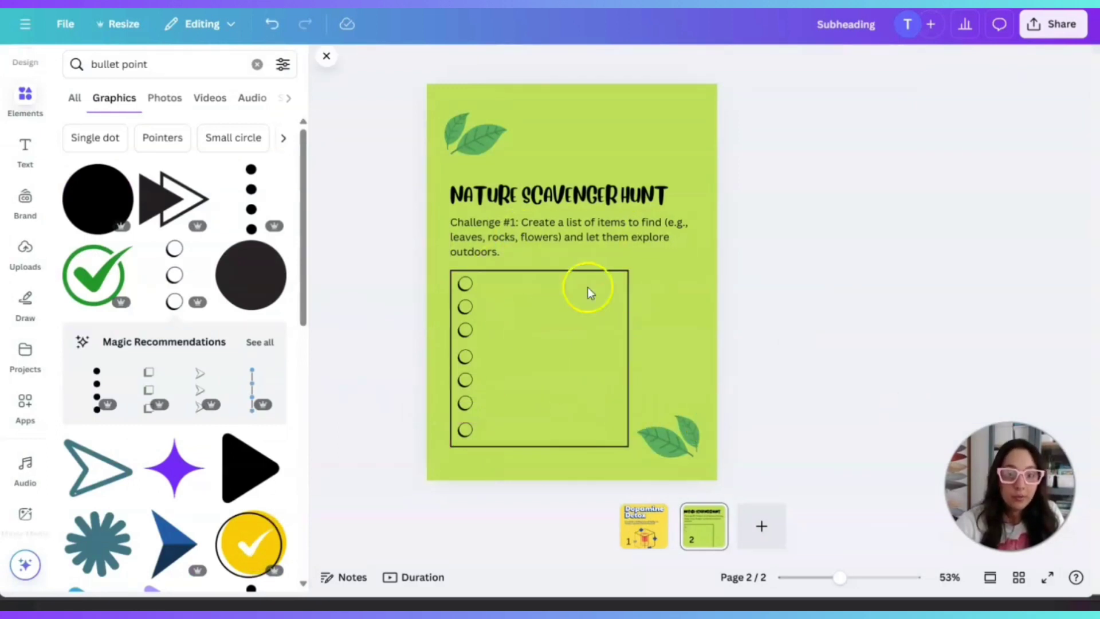
click(178, 64)
drag(177, 65, 87, 67)
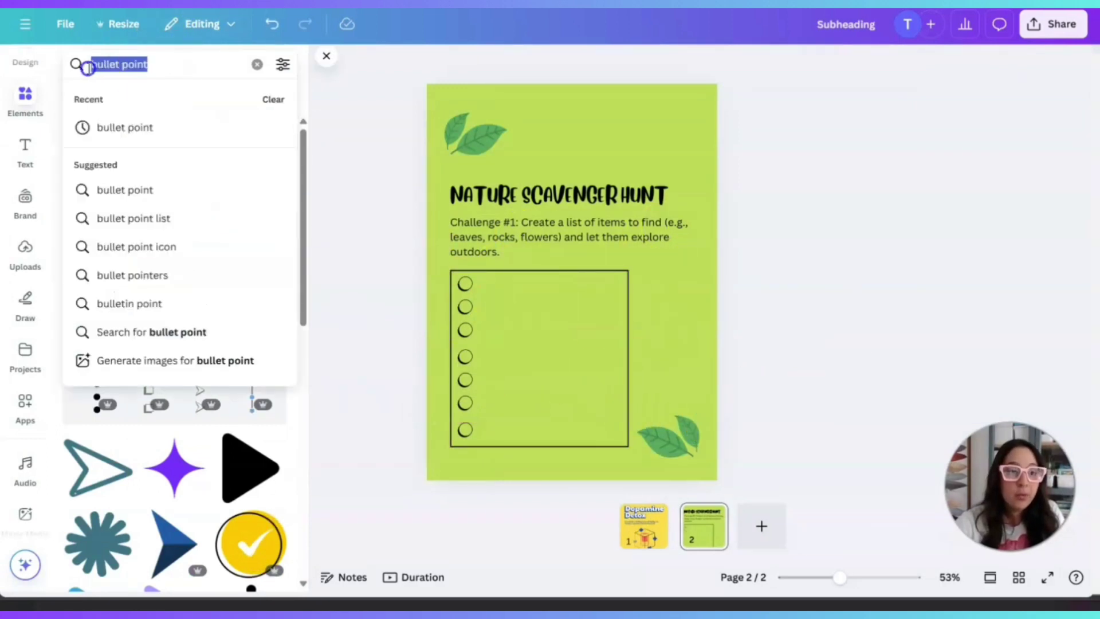
Add a straight 'lines' element beside each of the seven circles, then add a blank page 3.
text(lines)
key(Return)
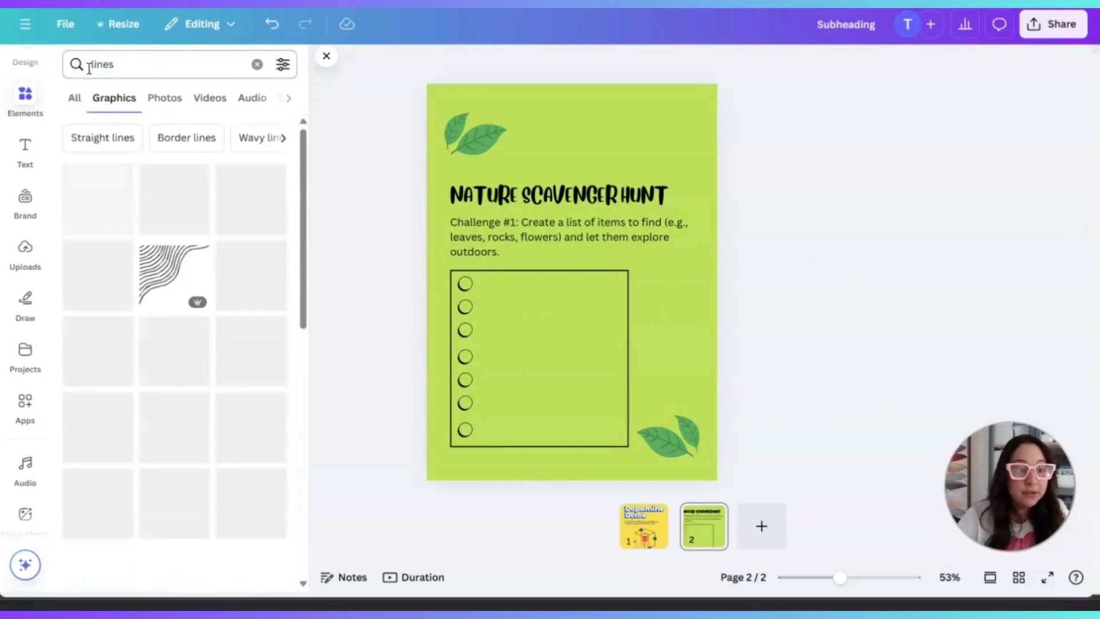
click(100, 197)
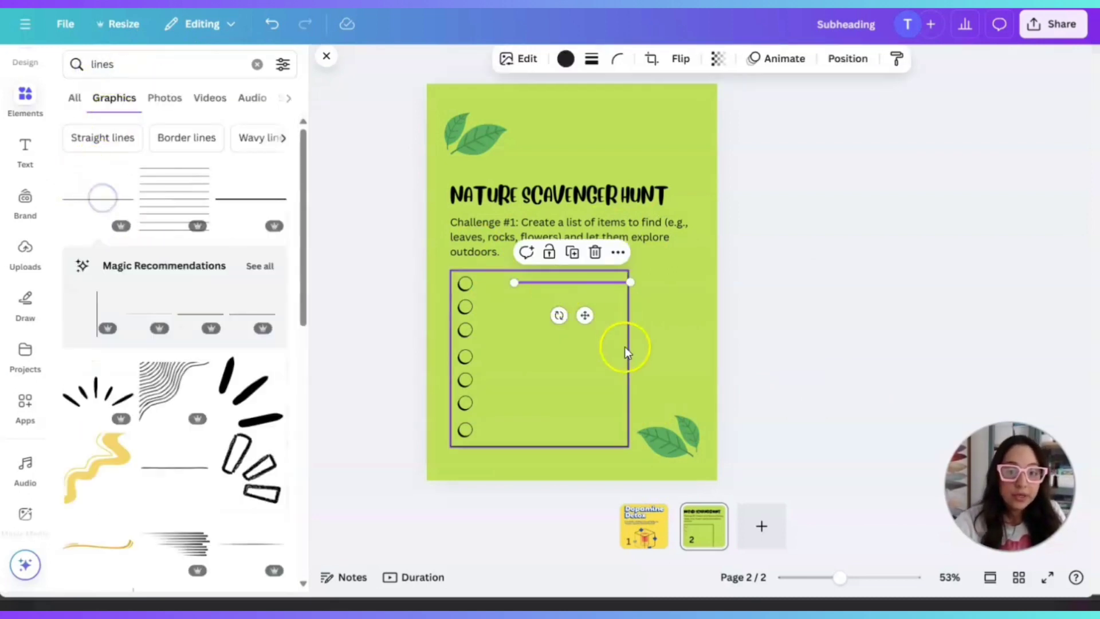
drag(587, 314, 545, 350)
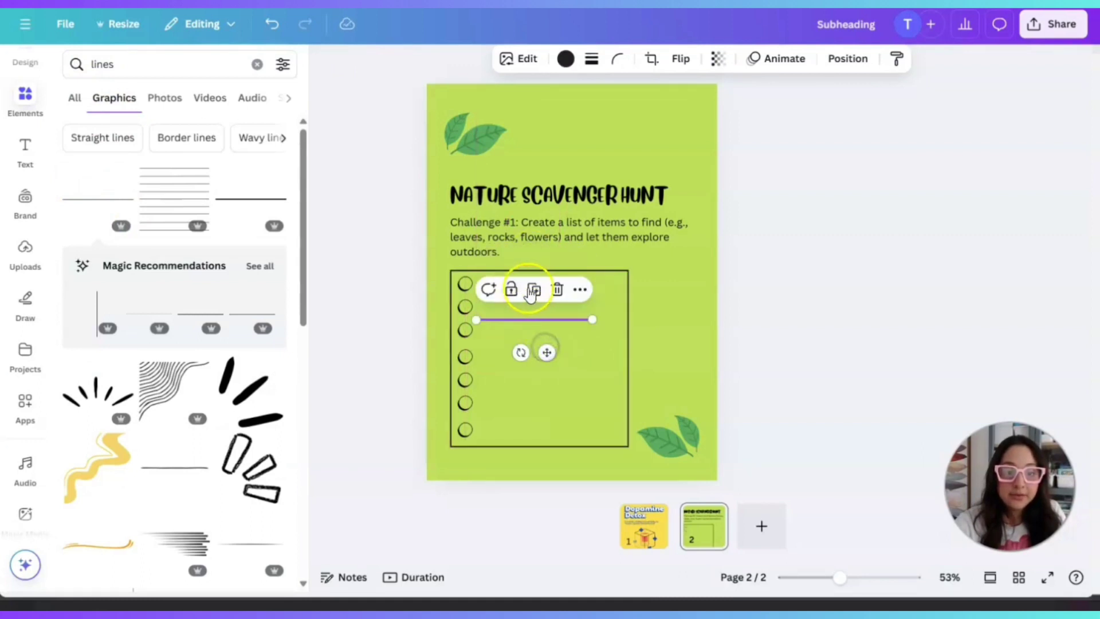
click(533, 290)
click(534, 320)
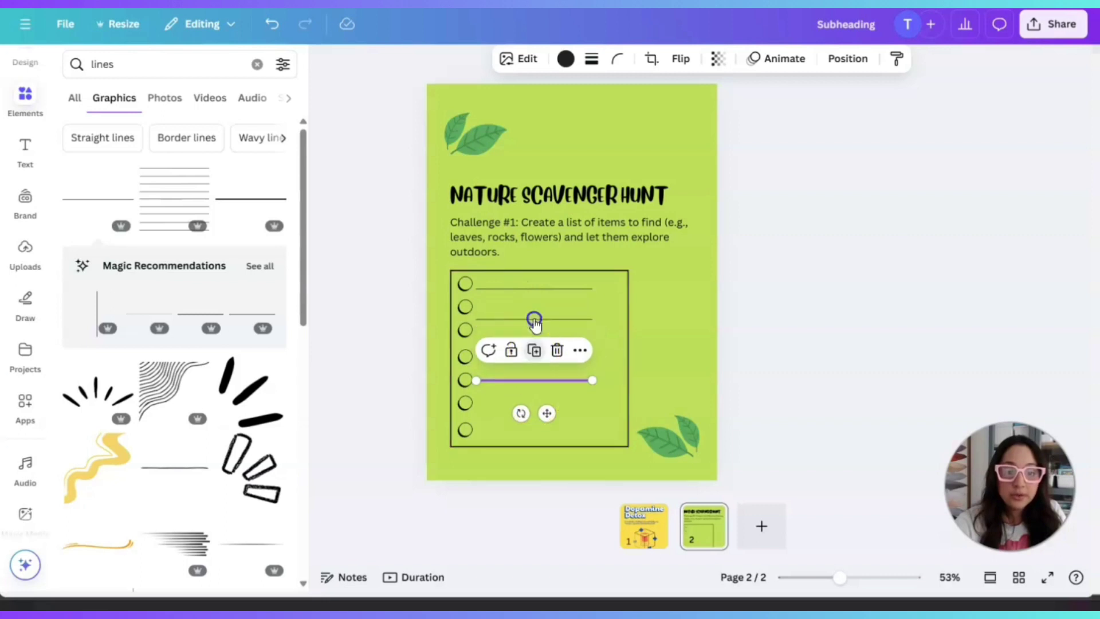
click(534, 350)
click(533, 382)
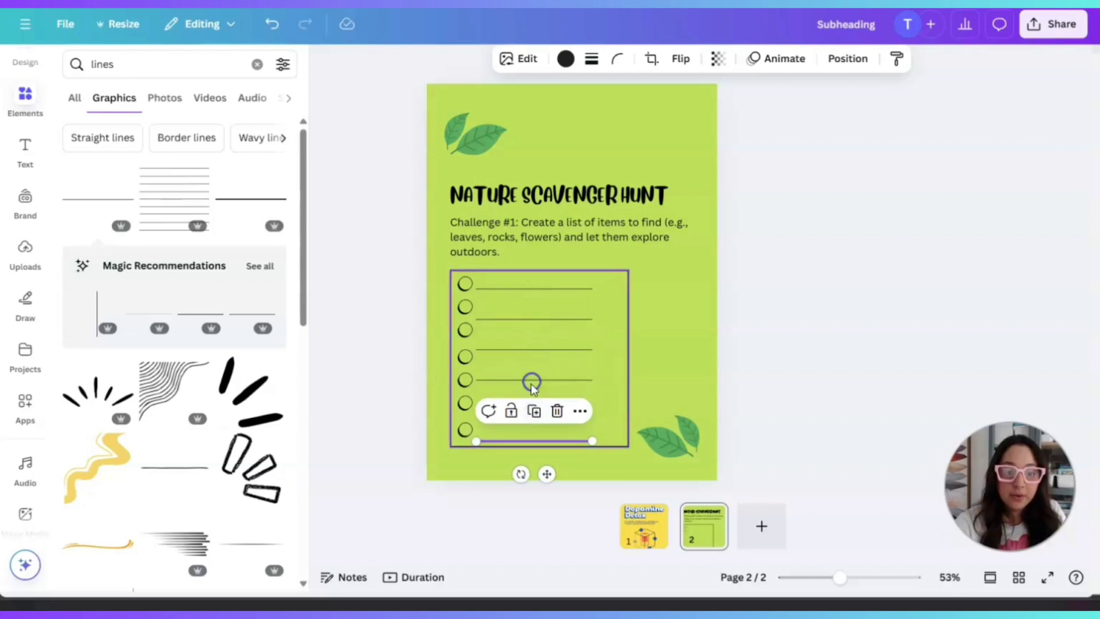
click(798, 312)
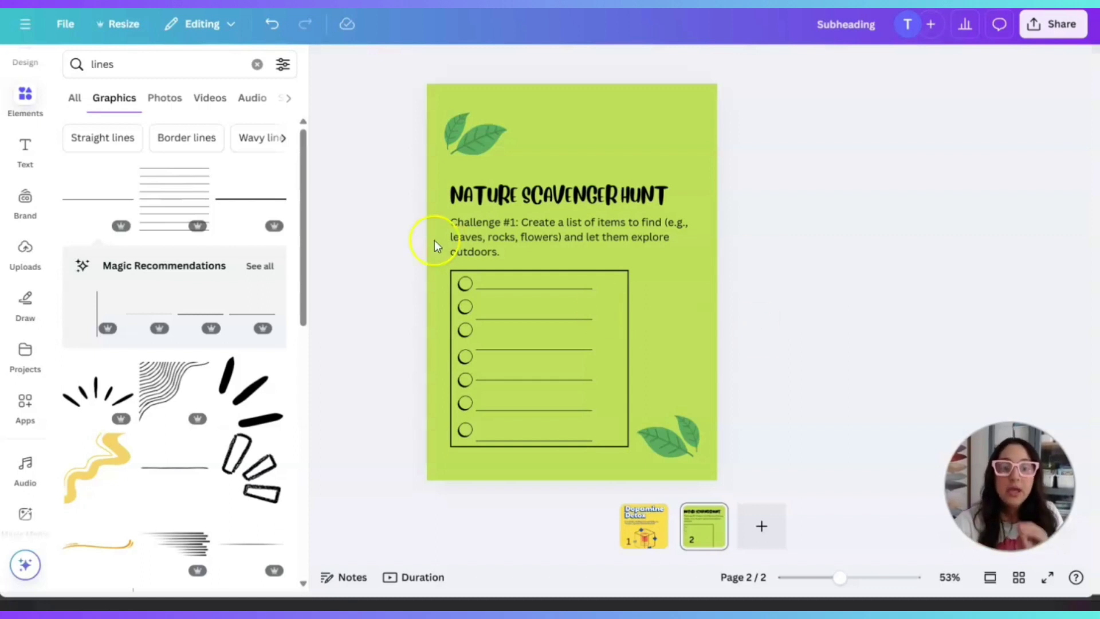
click(762, 528)
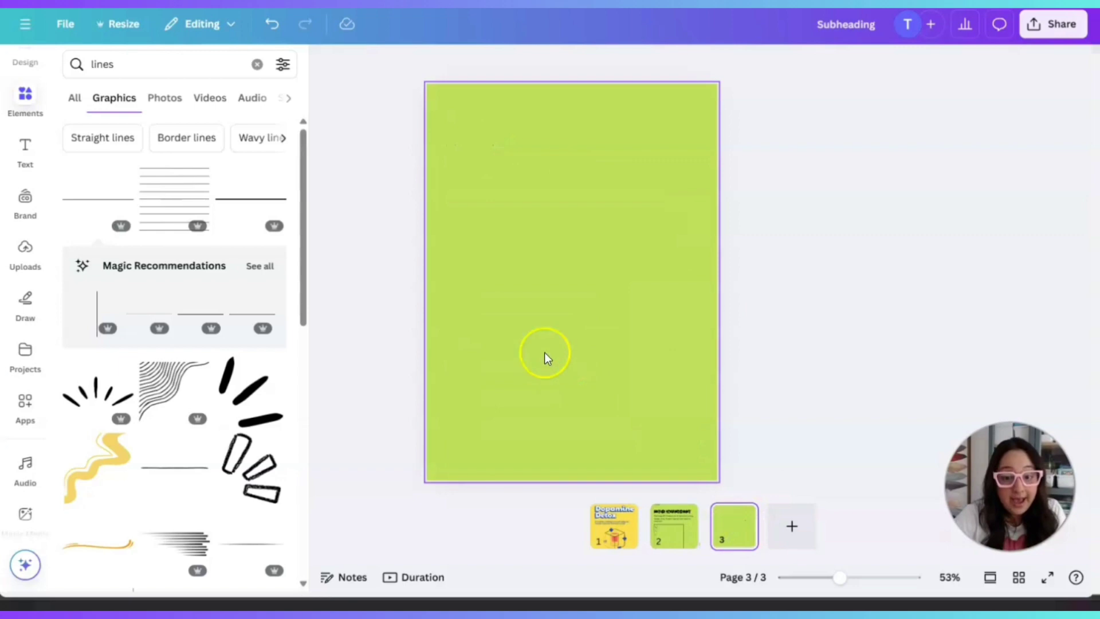
Select the blank page 3, then highlight the 'Art and Craft Station' heading in ChatGPT's list.
click(543, 351)
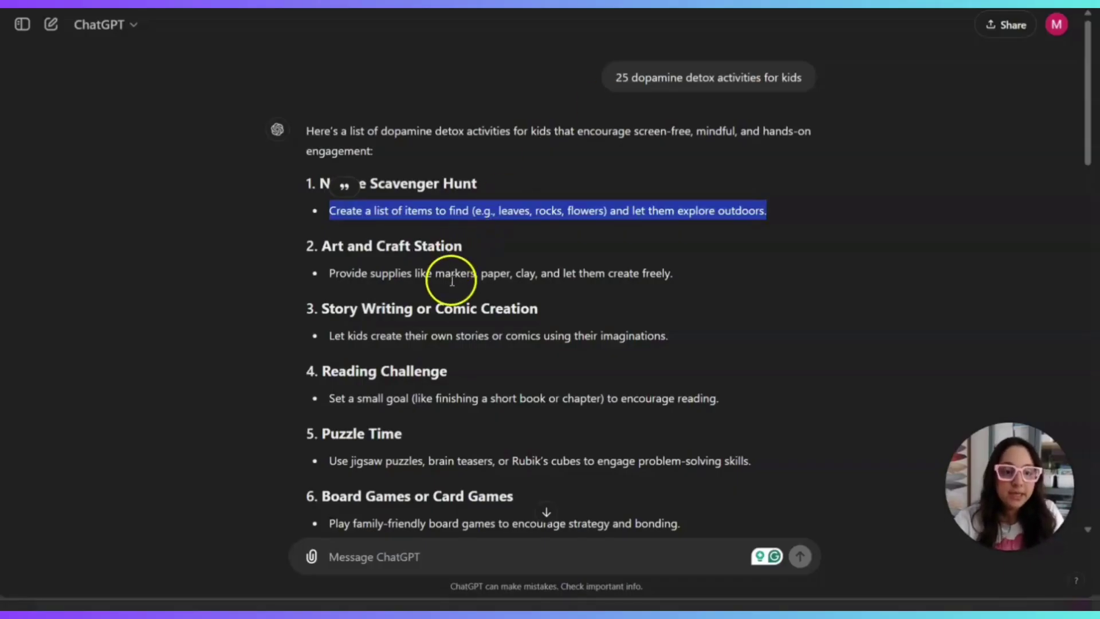
scroll(447, 275, down, 1)
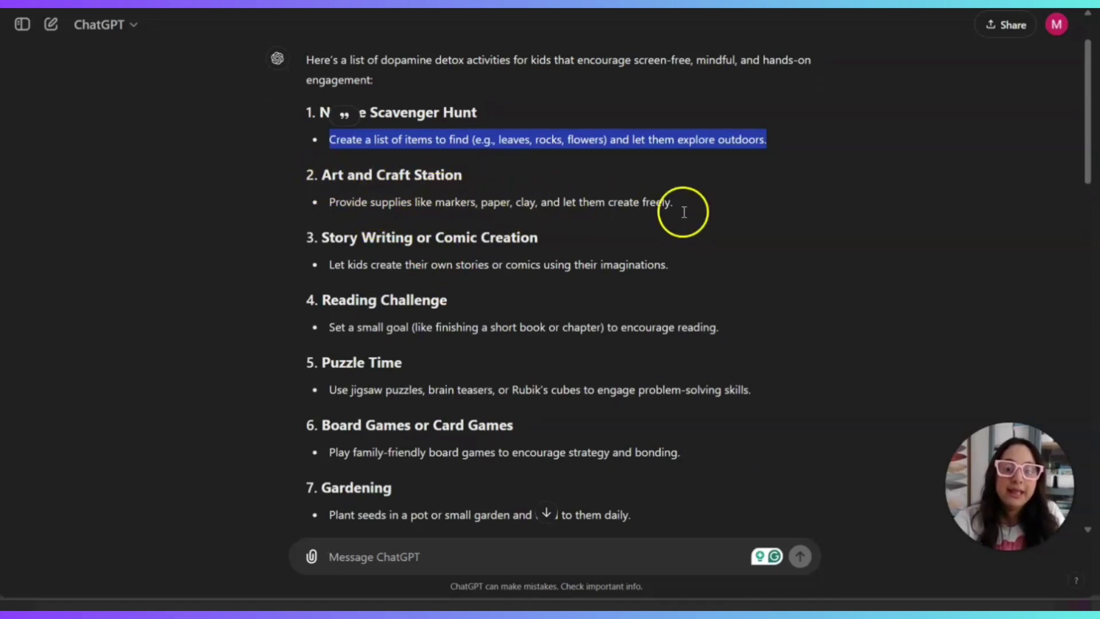
drag(322, 175, 422, 175)
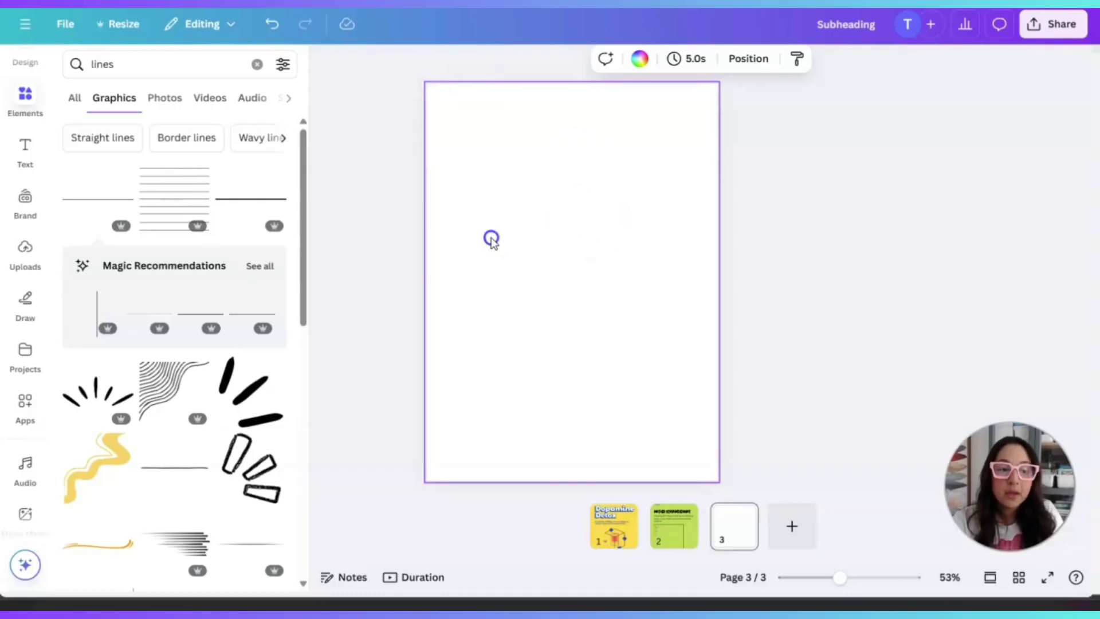
Add a Blueberry-font 'Art and Craft Station' heading near the top of page 3, plus a body text box.
click(25, 148)
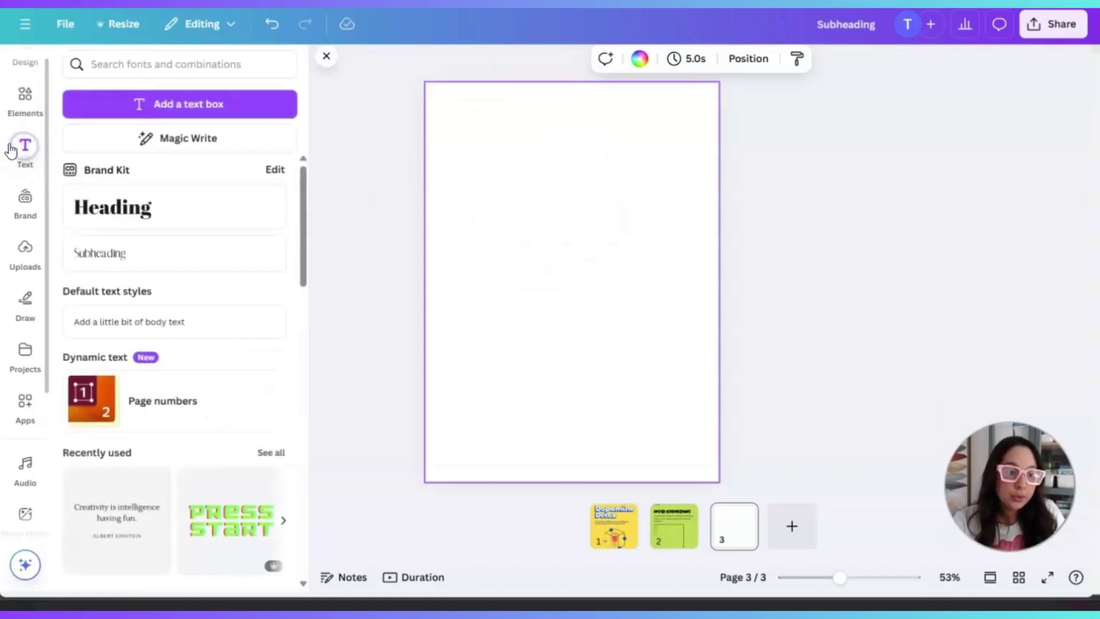
click(120, 197)
text(Art and Craft Station)
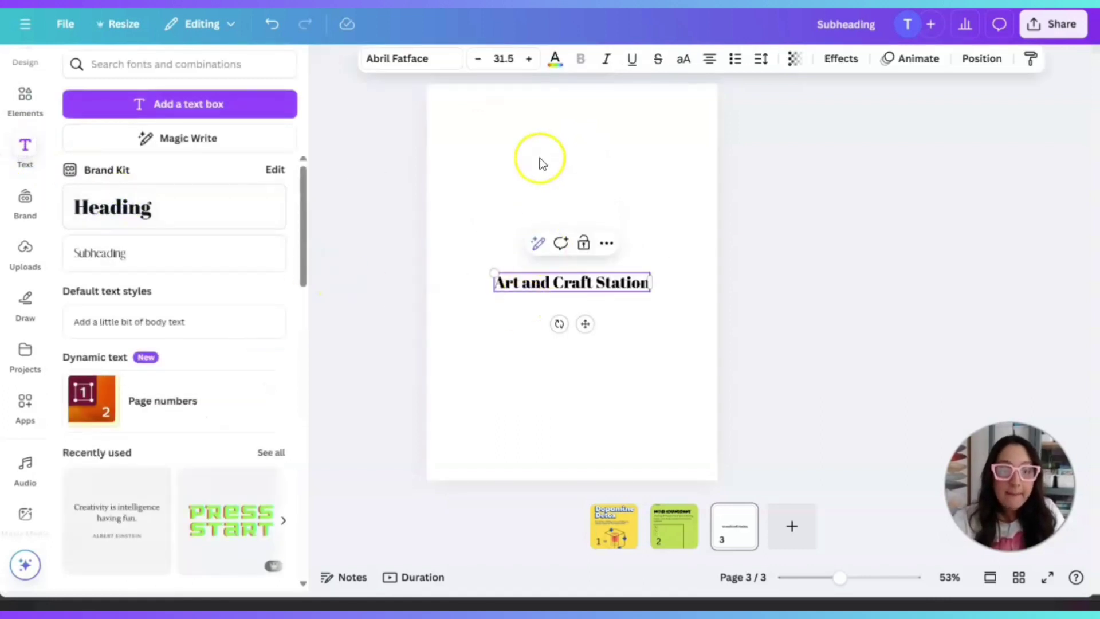
click(385, 60)
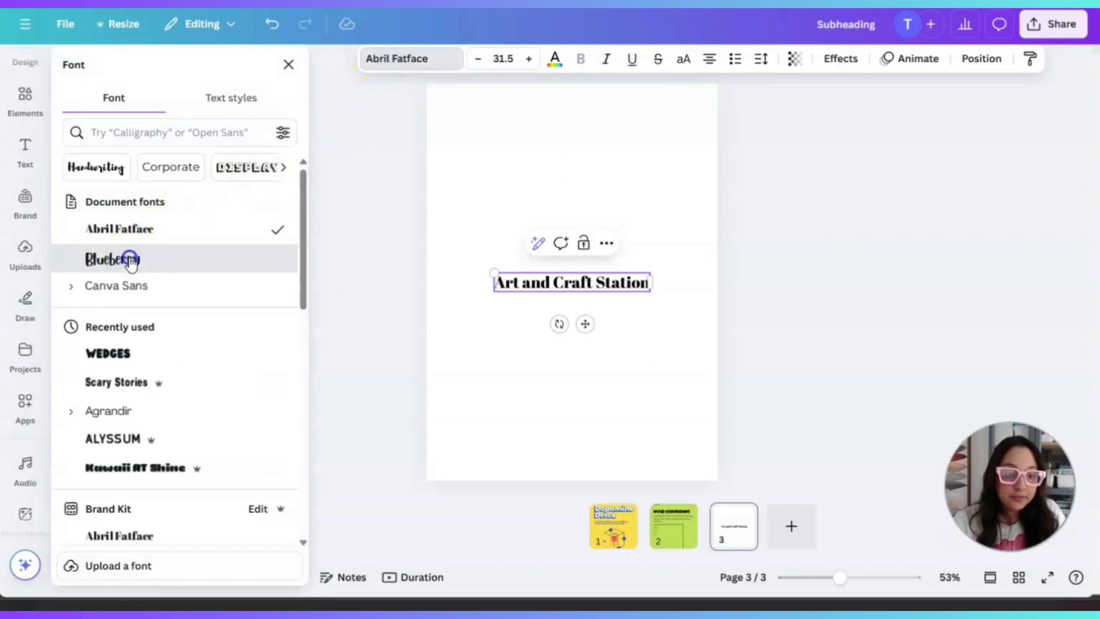
click(123, 259)
drag(585, 324, 554, 204)
click(589, 255)
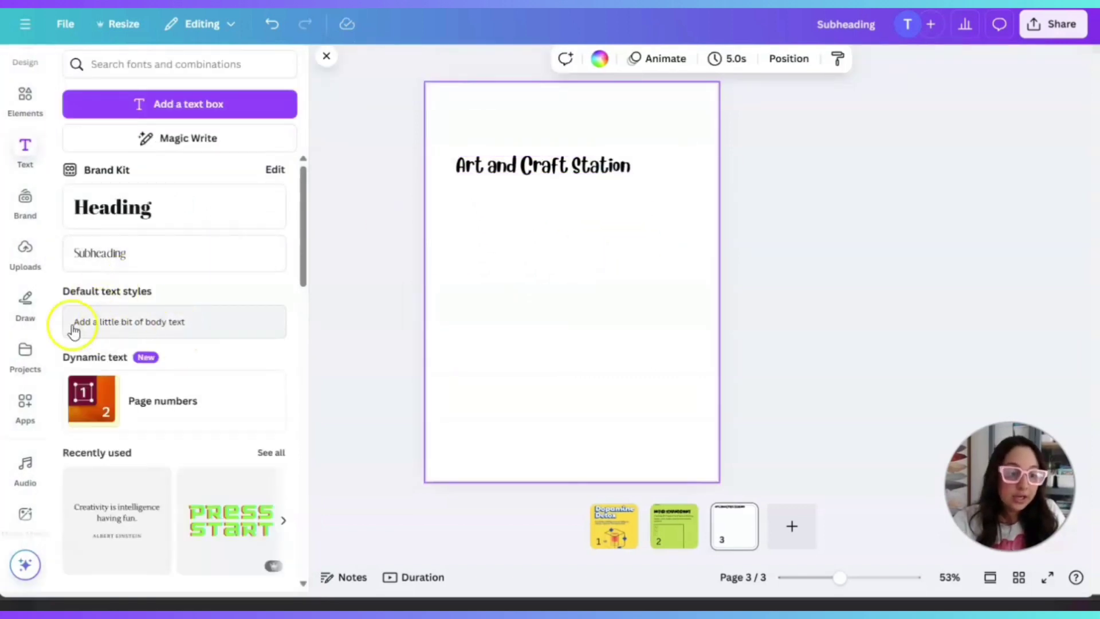
click(143, 326)
Place the body text under the heading and highlight the 'Provide supplies like markers, paper, clay…' description.
drag(590, 318, 540, 236)
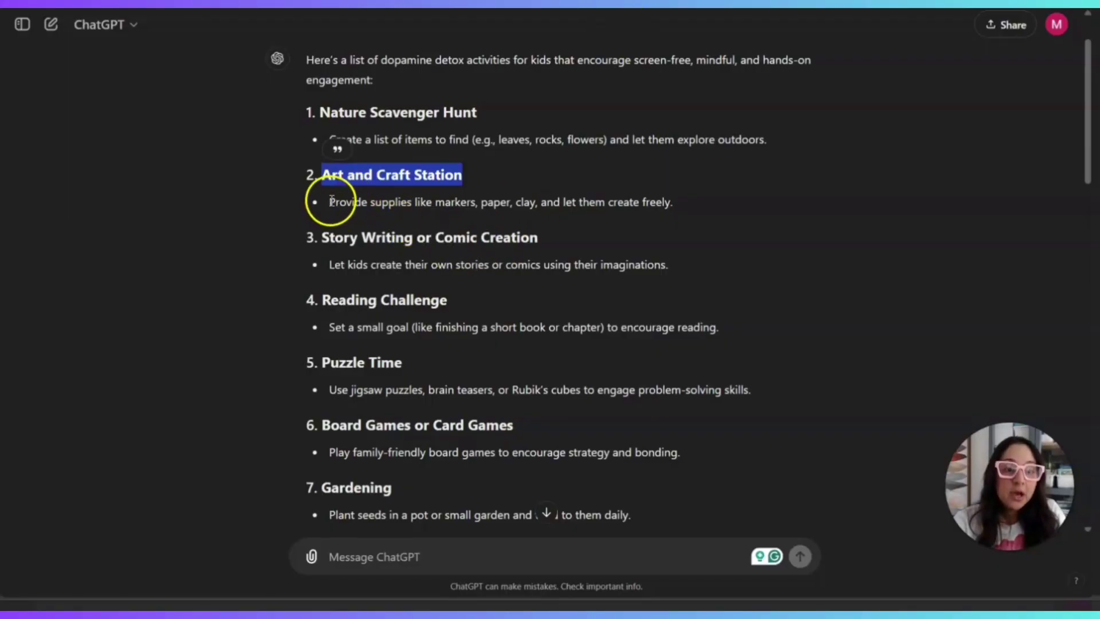
drag(329, 202, 602, 201)
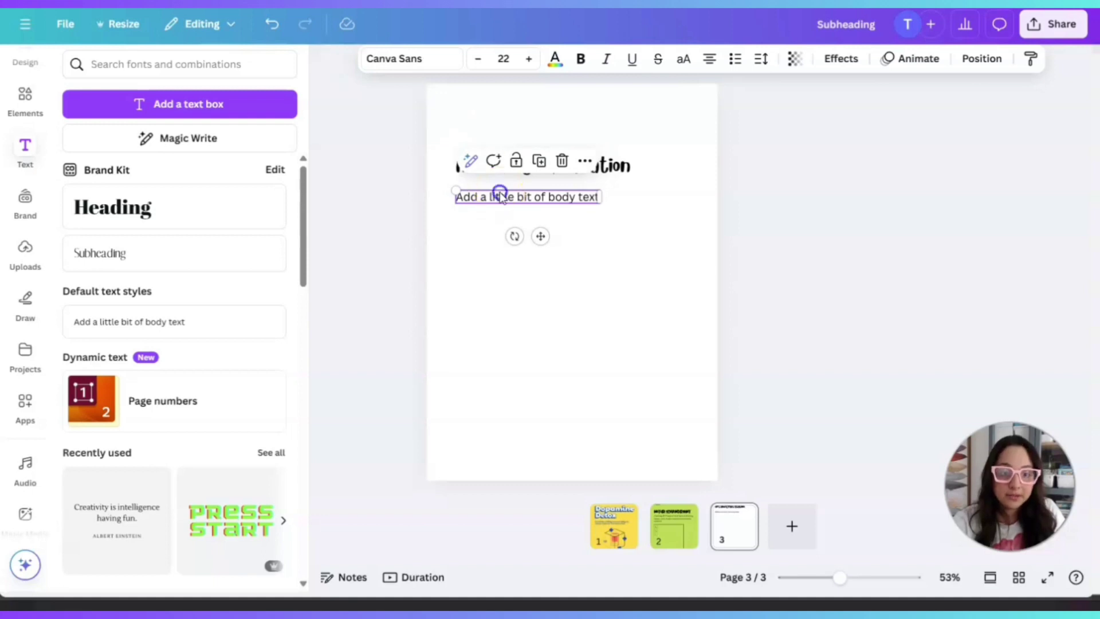
Paste the copied description into the body text and centre it and the heading on the page.
double_click(500, 196)
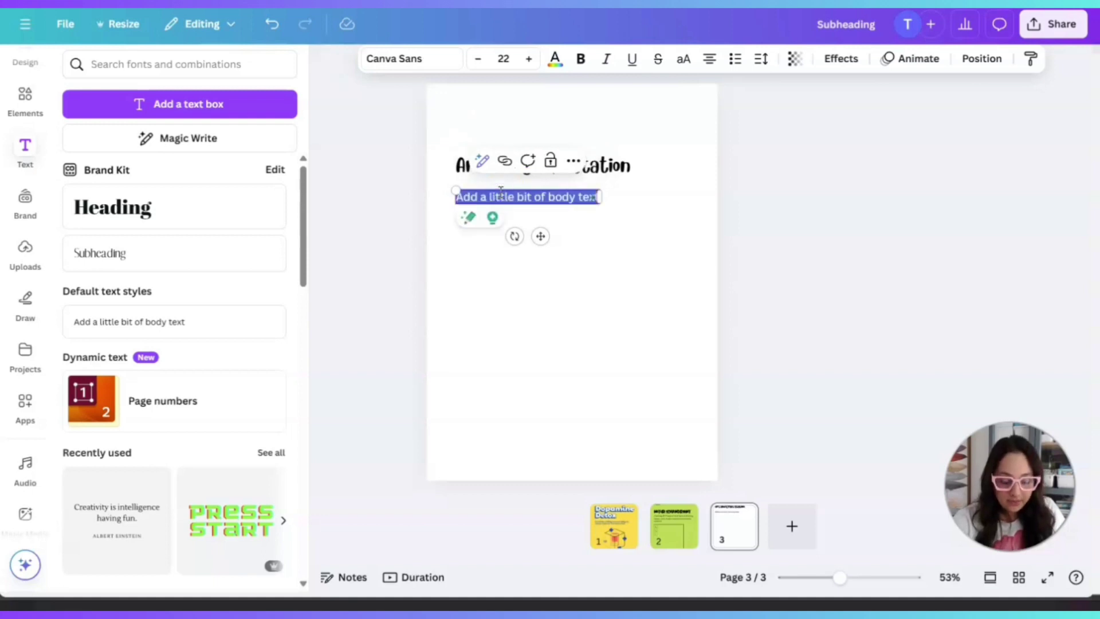
text(Provide supplies like markers, paper, clay, and let them create freely.)
click(600, 273)
click(557, 208)
drag(557, 209, 588, 209)
click(592, 170)
drag(592, 170, 621, 171)
click(555, 198)
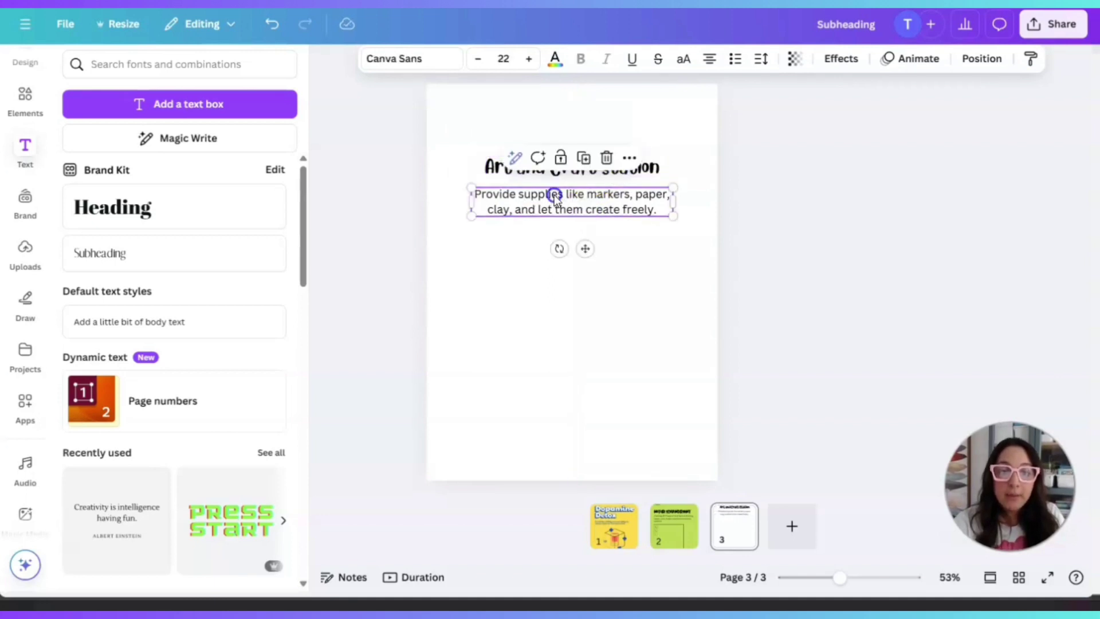
drag(471, 201, 427, 201)
click(481, 197)
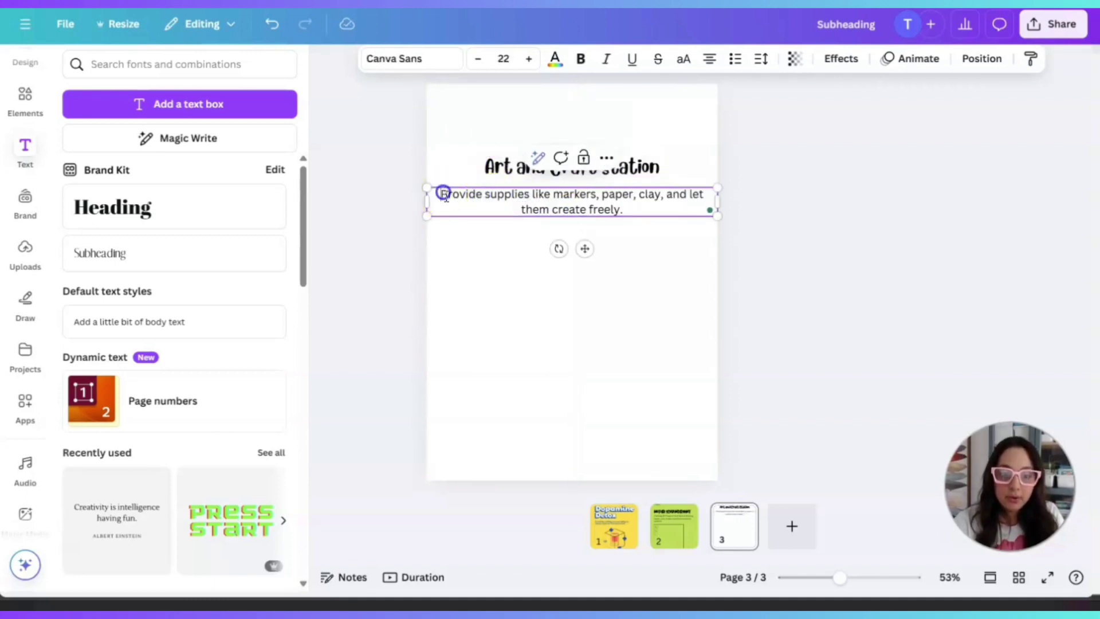
Prefix the description with 'Challenge #2:' and resize the box so the text rewraps centred.
text(Challenge )
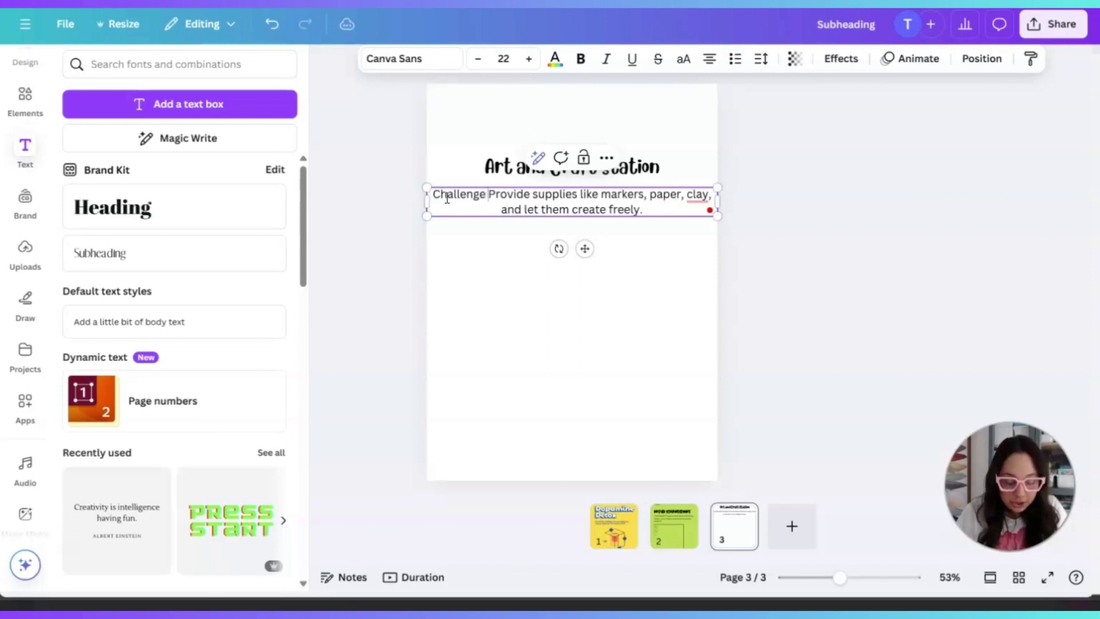
text(#2:)
click(643, 196)
drag(717, 199, 663, 204)
click(563, 224)
drag(555, 198, 582, 197)
click(588, 302)
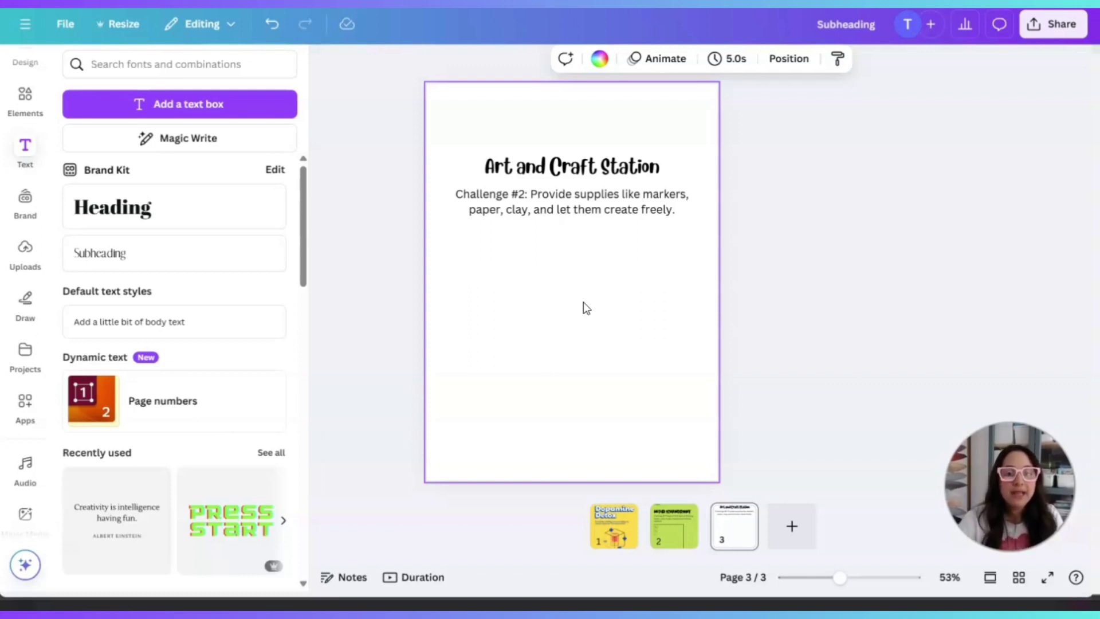
Replace 'freely.' with 'their very own monster.' and adjust the text box width and position.
click(590, 209)
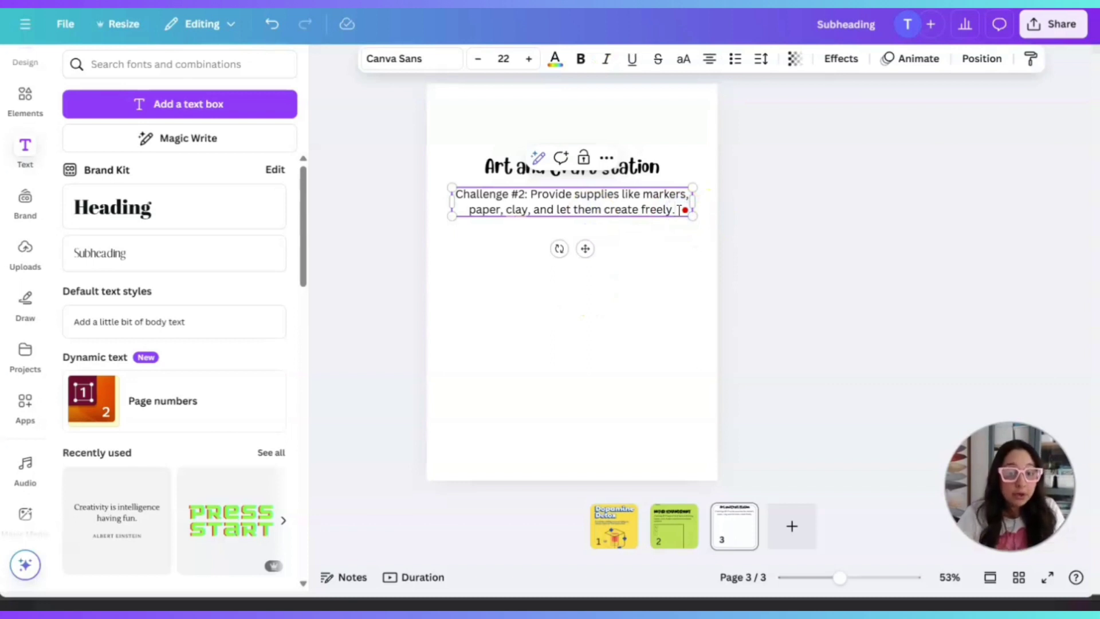
key(BackSpace)
key(BackSpace)
key(BackSpace)
key(BackSpace)
key(BackSpace)
key(BackSpace)
key(BackSpace)
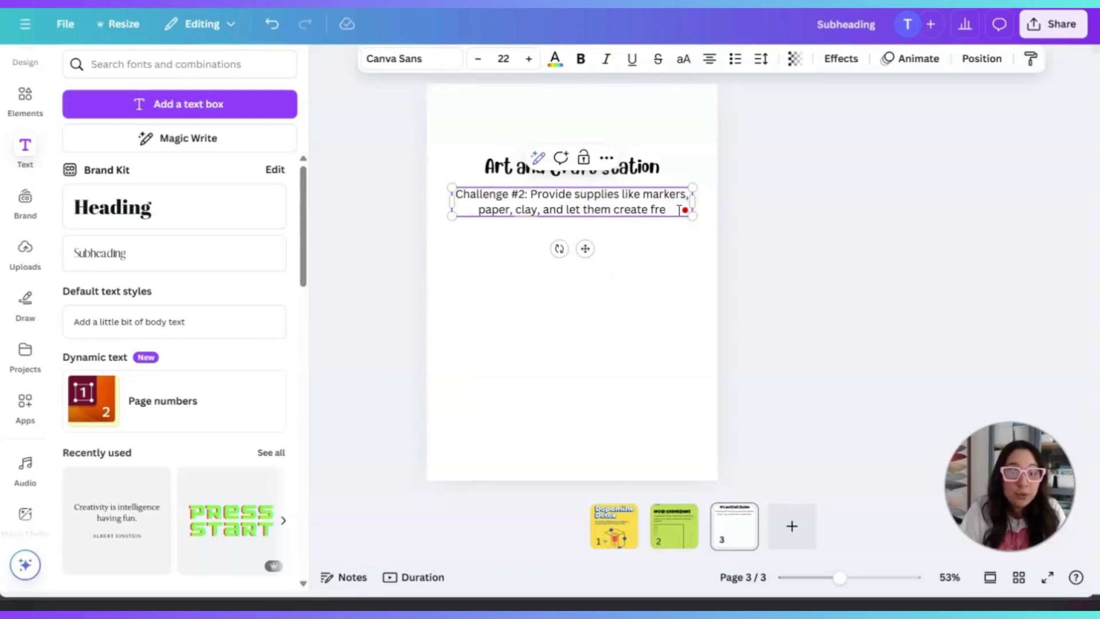
text(their very own monster.)
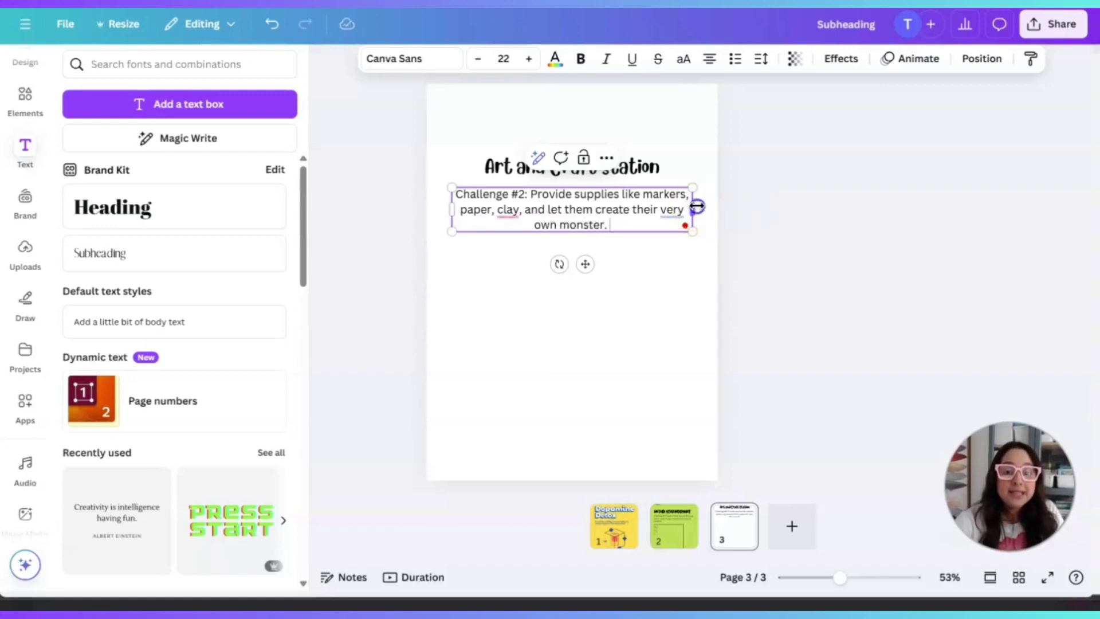
drag(697, 206, 683, 209)
click(658, 290)
click(578, 212)
drag(577, 212, 583, 207)
click(634, 300)
Search Elements for 'monster' and place a shrunken orange monster at the bottom-right of page 3.
click(29, 99)
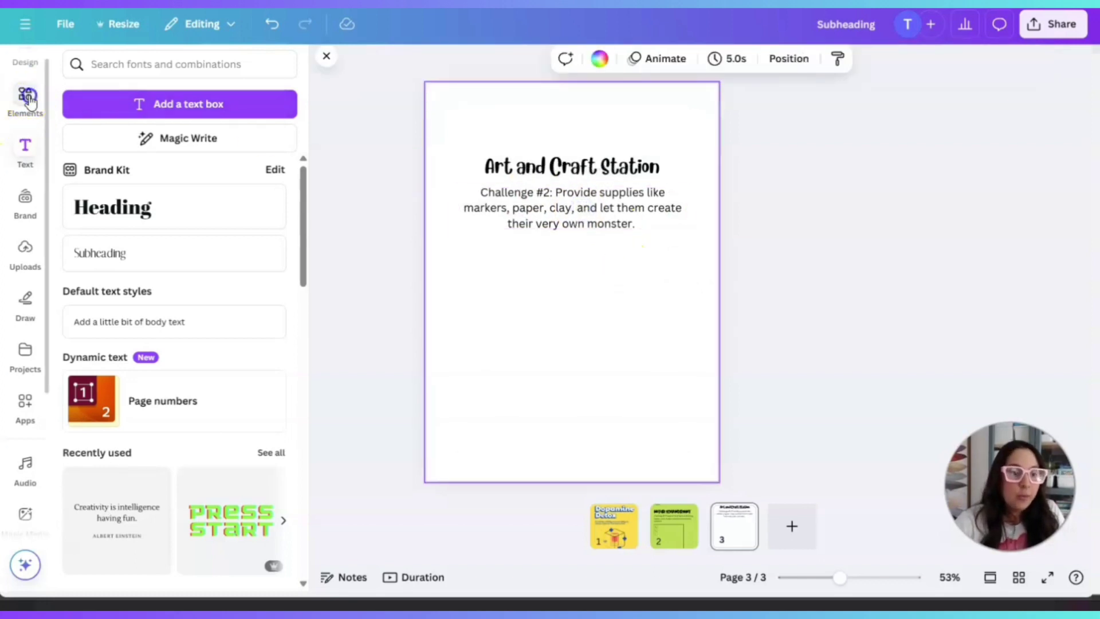
click(153, 64)
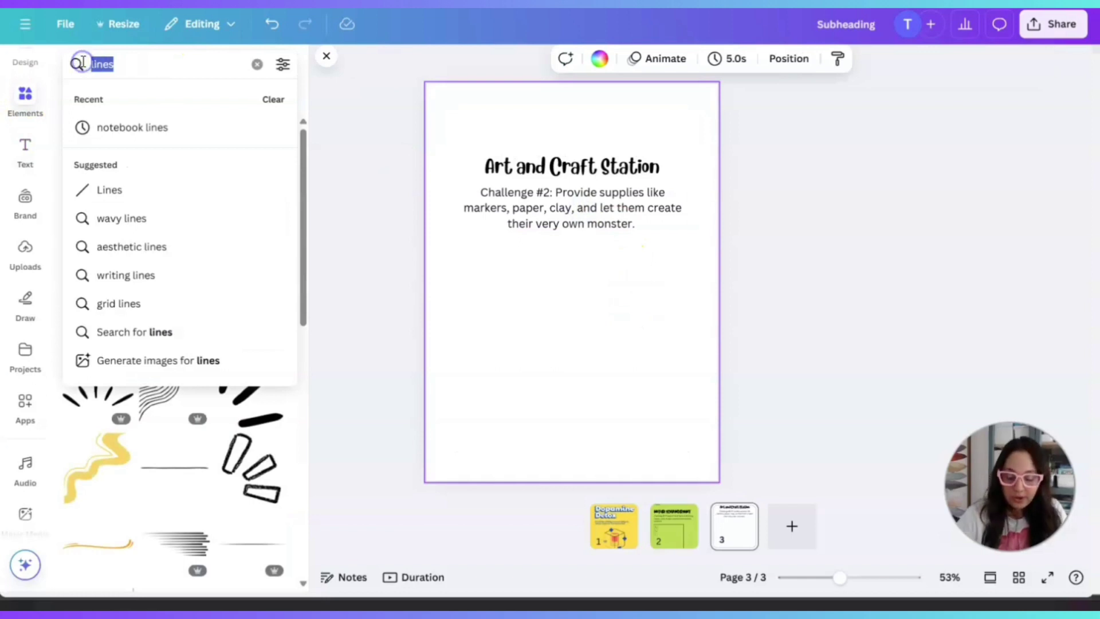
key(BackSpace)
text(monster)
key(Return)
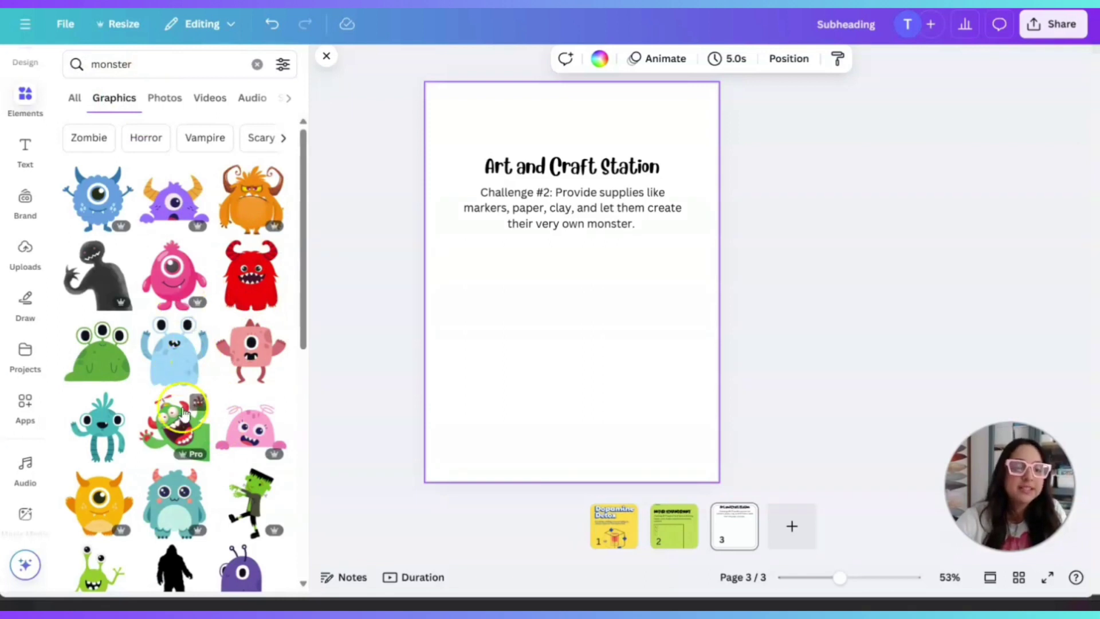
click(242, 213)
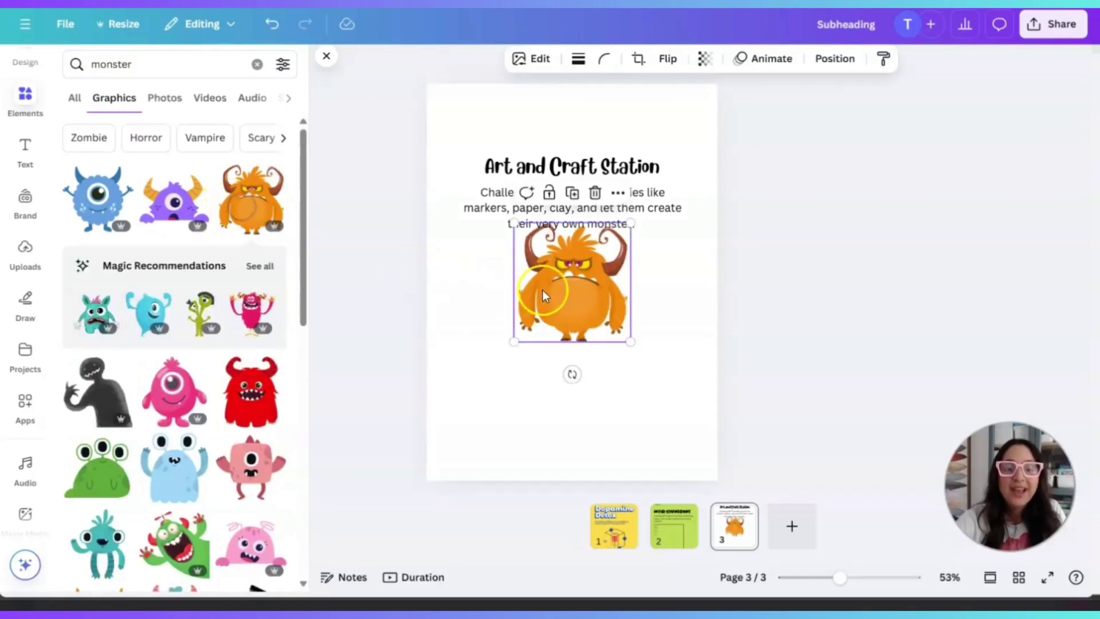
drag(559, 290, 628, 391)
drag(589, 346, 649, 392)
drag(678, 438, 672, 437)
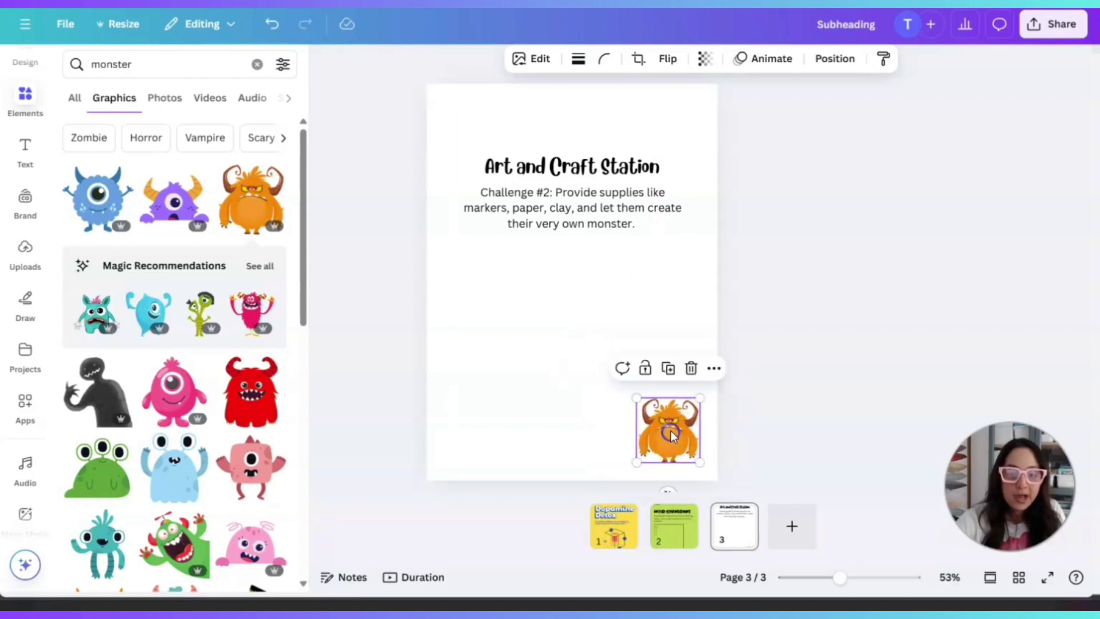
Add the purple horned and pink one-eyed monsters beside it in a row.
click(174, 198)
drag(554, 266, 595, 434)
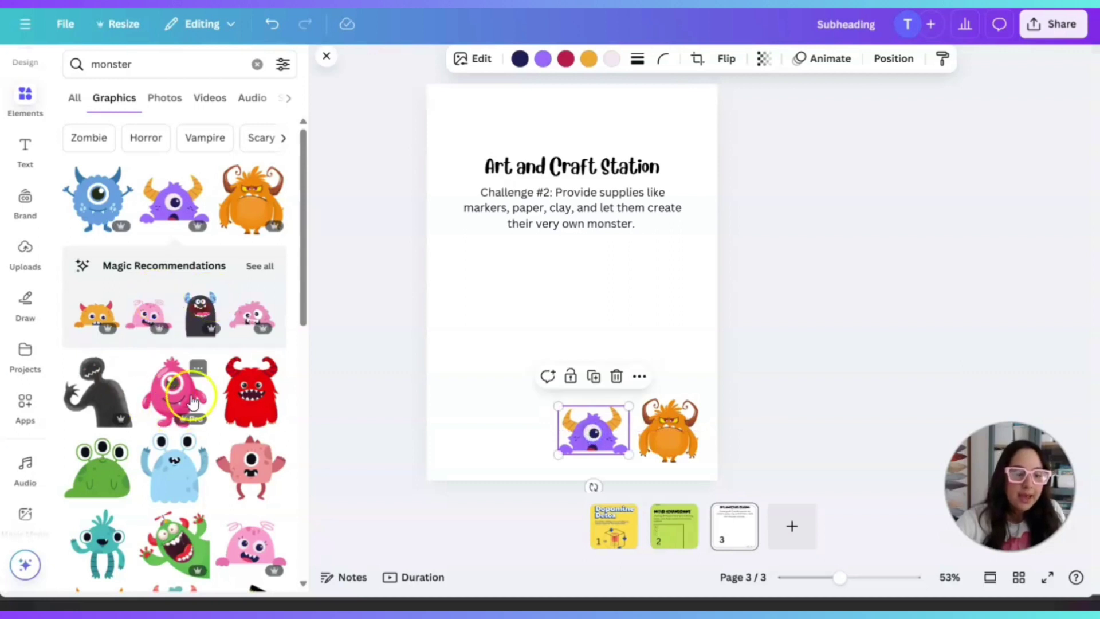
click(173, 392)
drag(596, 281, 523, 382)
drag(442, 328, 498, 381)
drag(538, 424, 527, 424)
Add 'Option: Create a monster with supplies.' and 'Option 2: Draw a monster.' below the challenge.
click(631, 269)
click(652, 228)
click(653, 225)
key(Return)
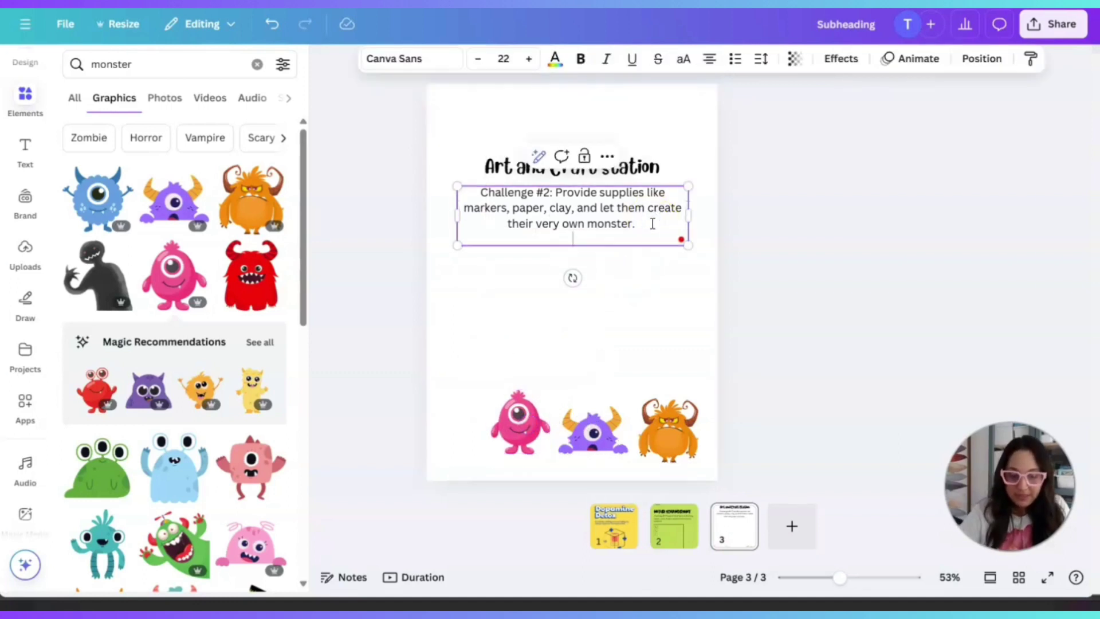
key(Return)
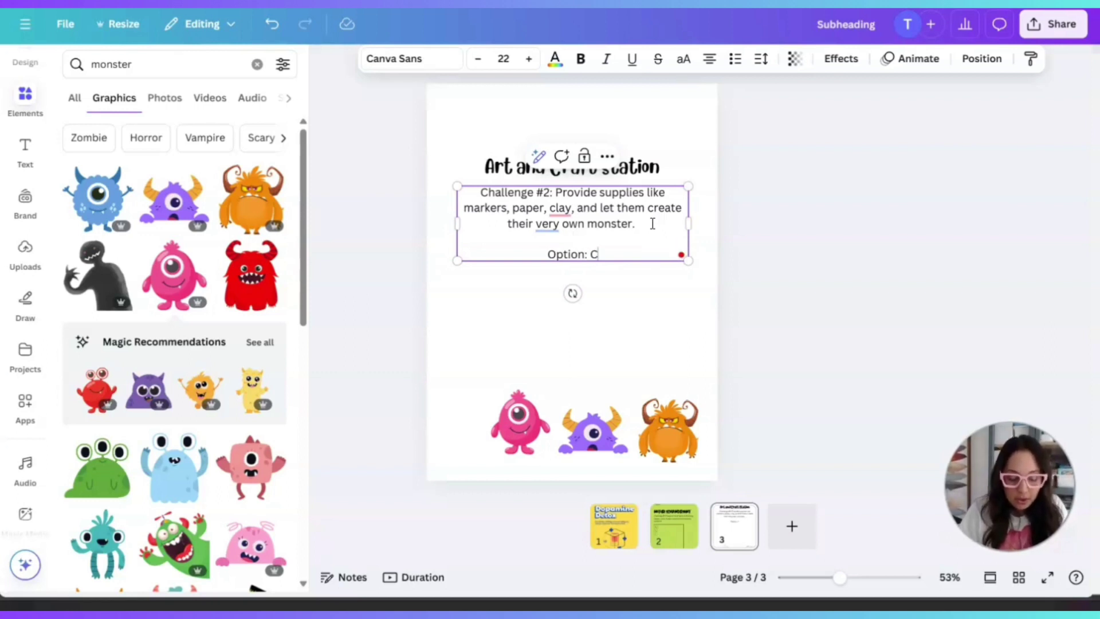
text(Option: Create a monster.)
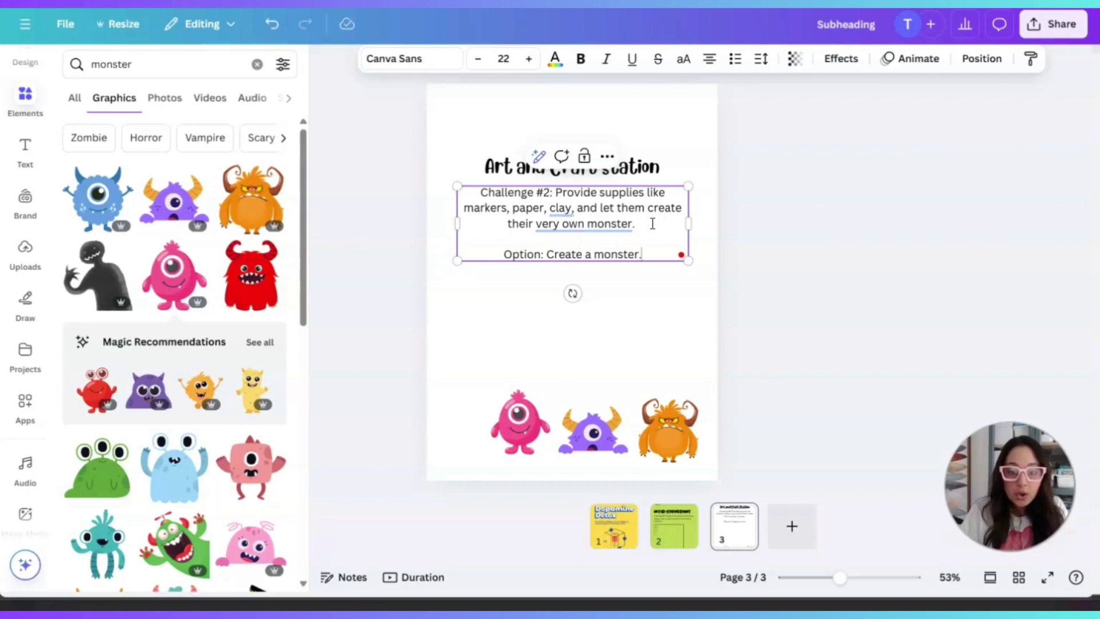
key(BackSpace)
text(with )
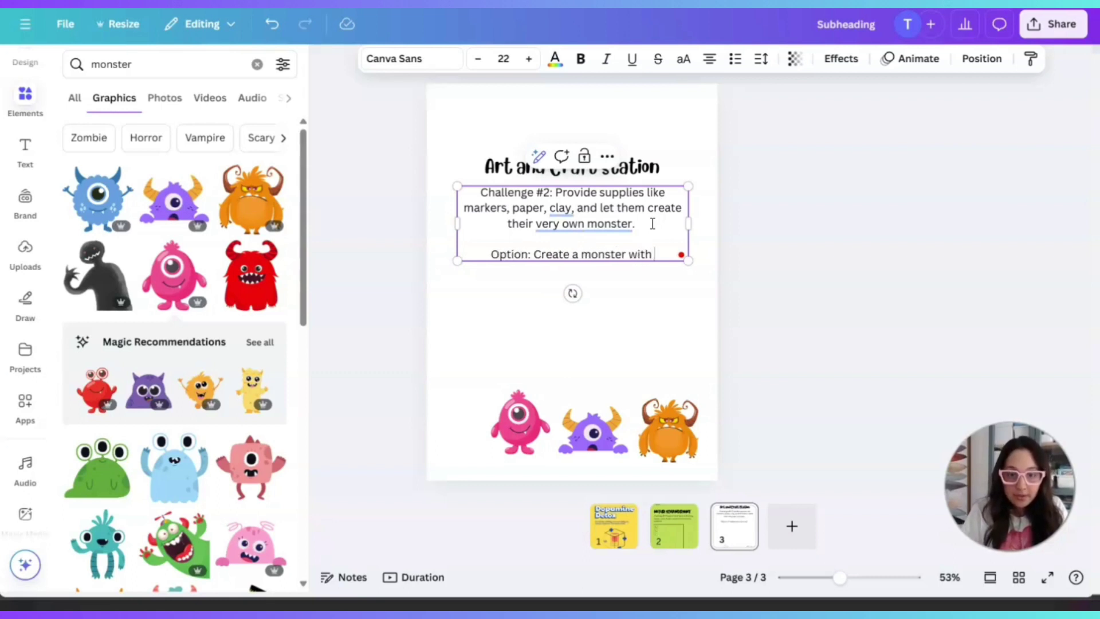
text(supplies.)
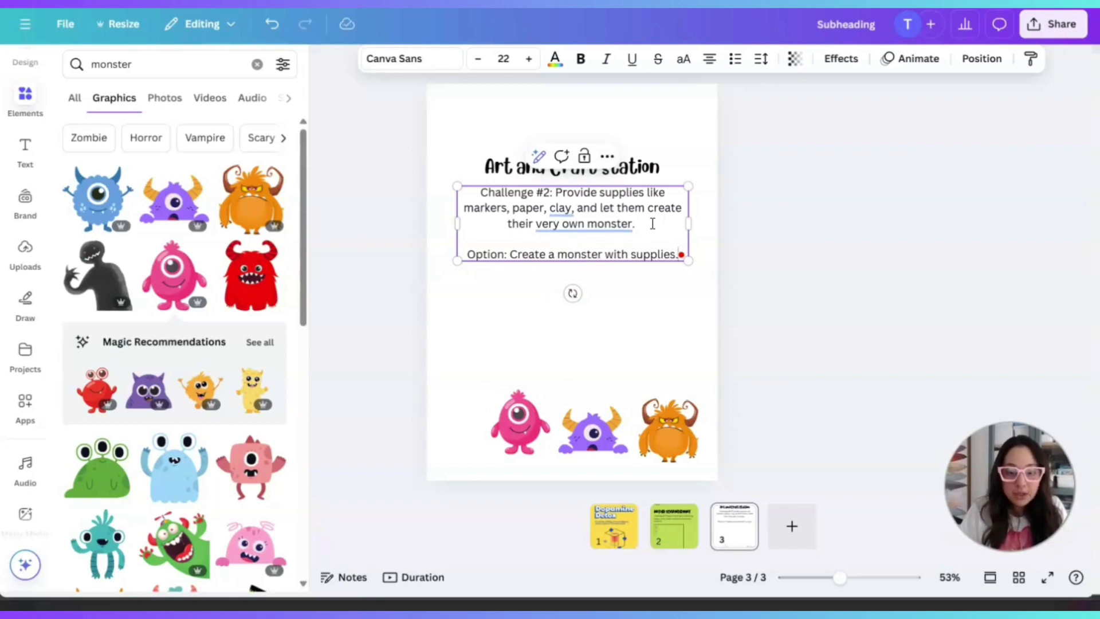
key(Return)
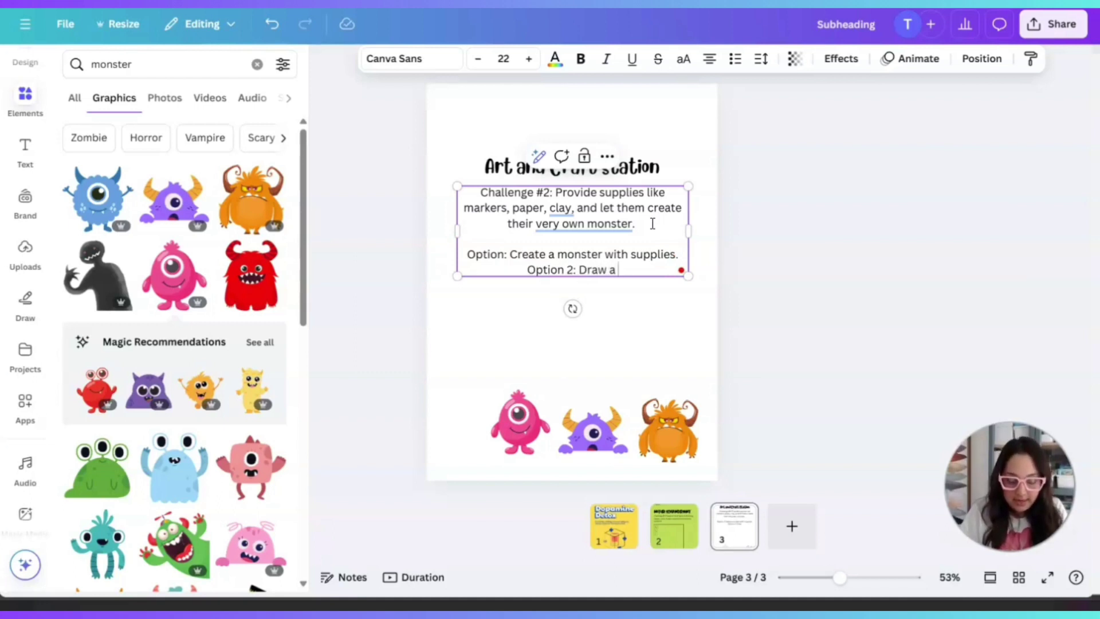
text(Option 2: Draw a monster.)
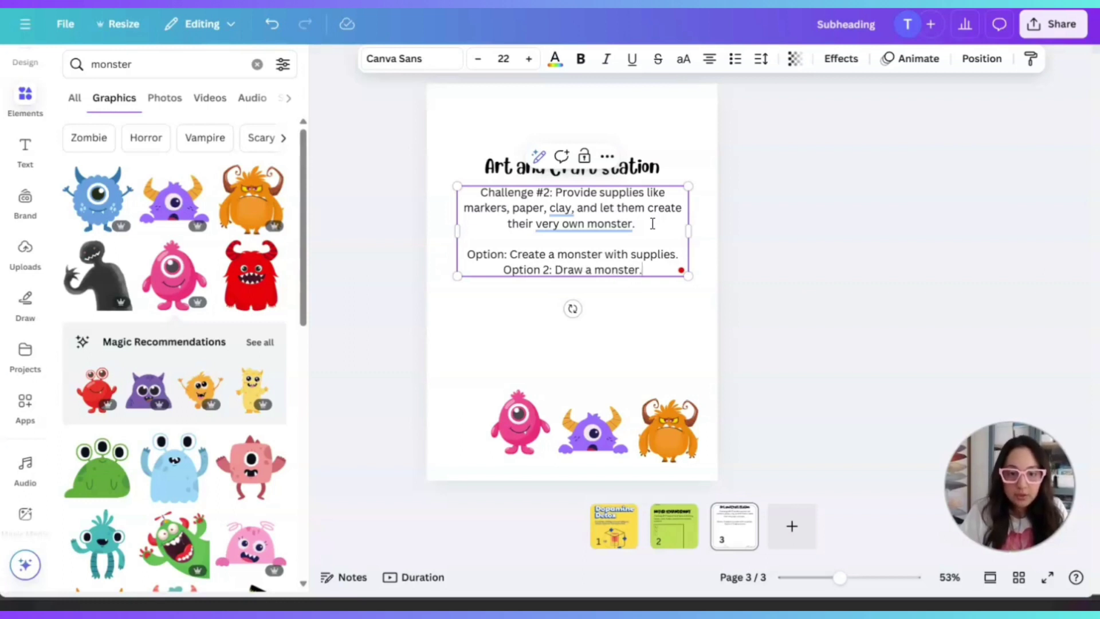
Insert a blank line between the two options and left-align the challenge text.
click(686, 255)
key(Return)
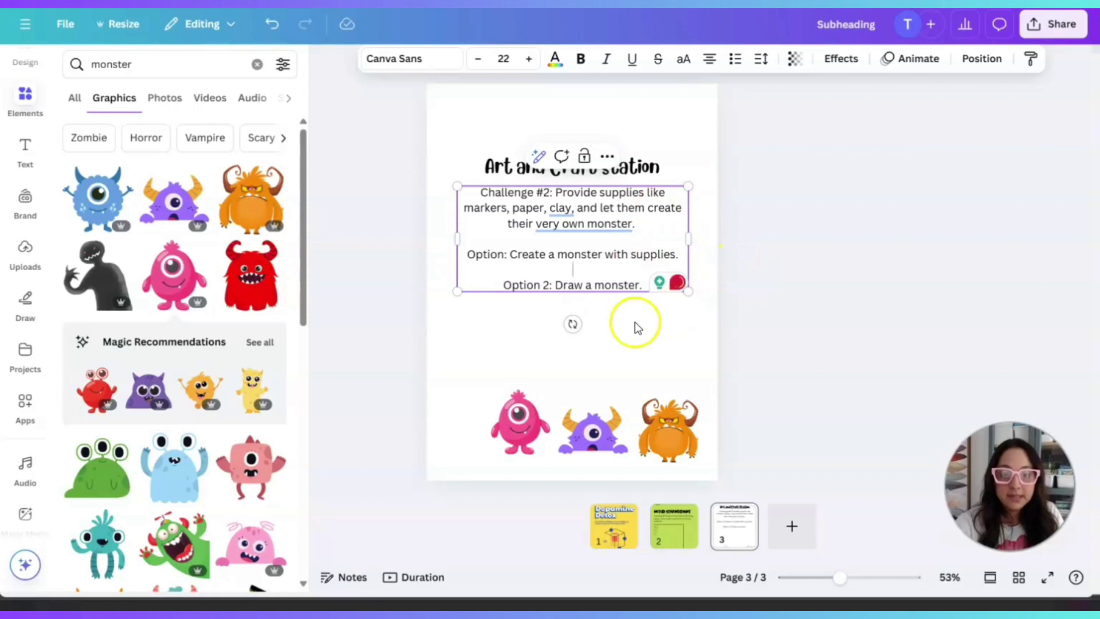
click(637, 328)
click(588, 224)
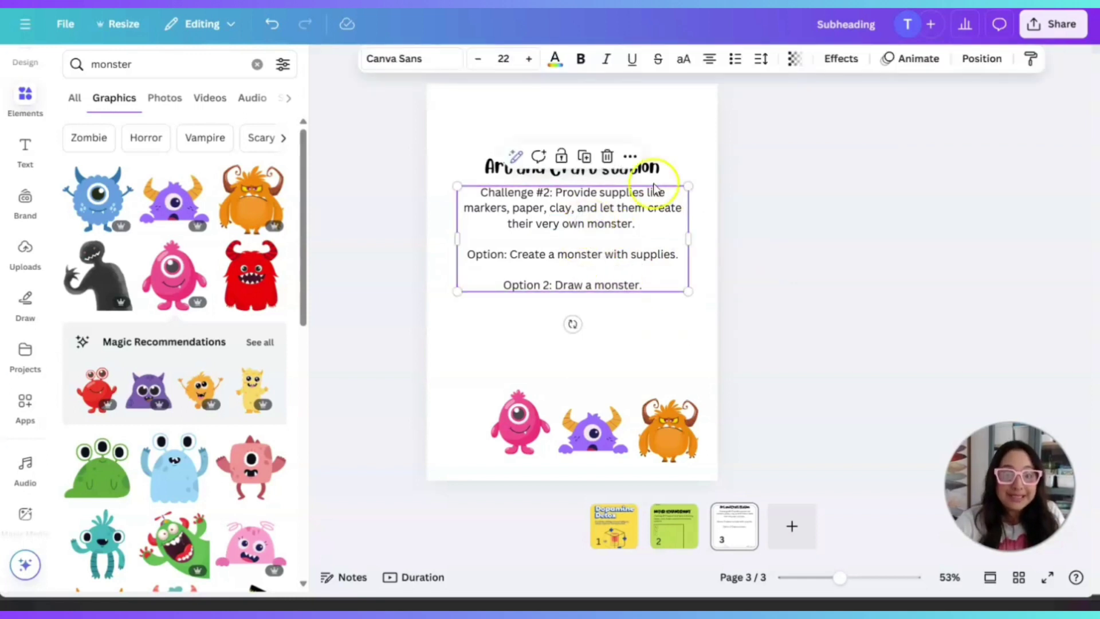
click(708, 61)
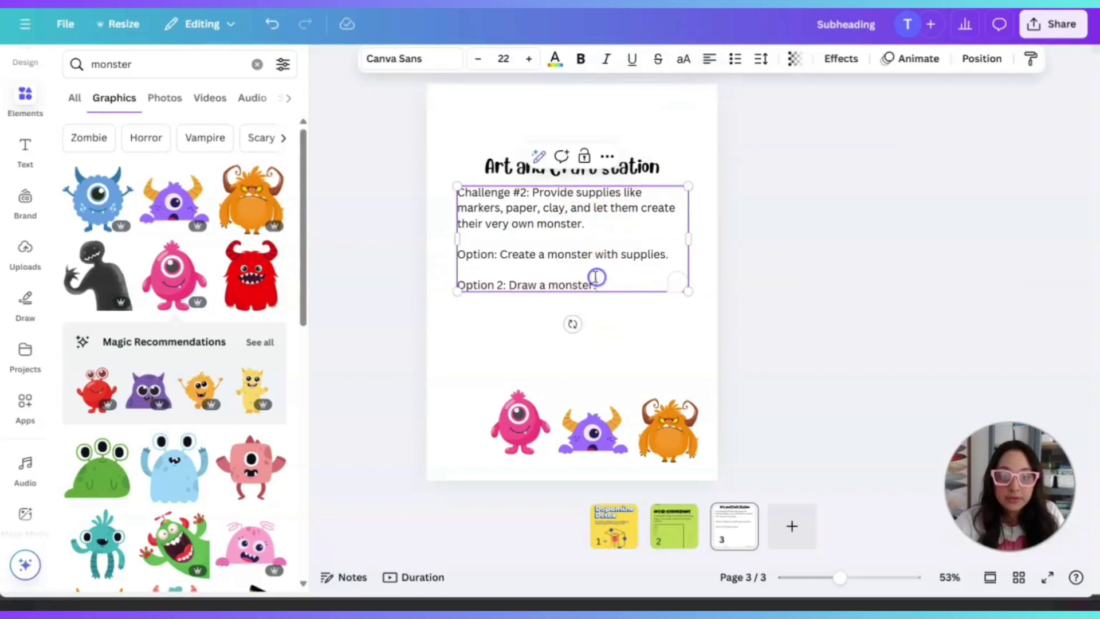
click(486, 247)
key(Escape)
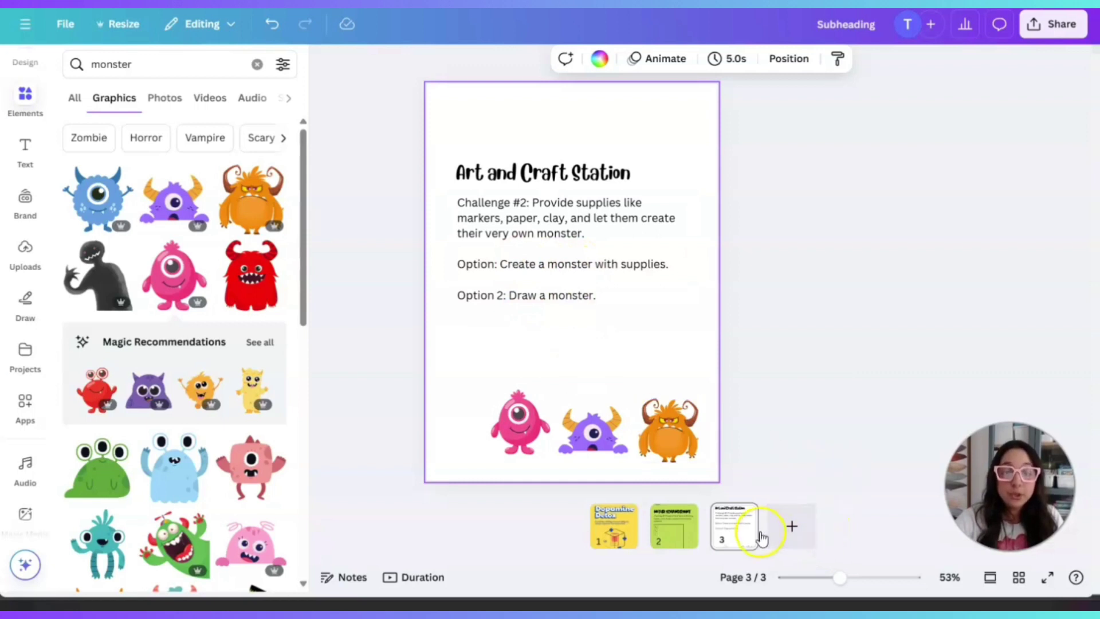
Add a new page 4 and stretch a scalloped 'paper border' frame across the whole page.
click(792, 526)
click(563, 151)
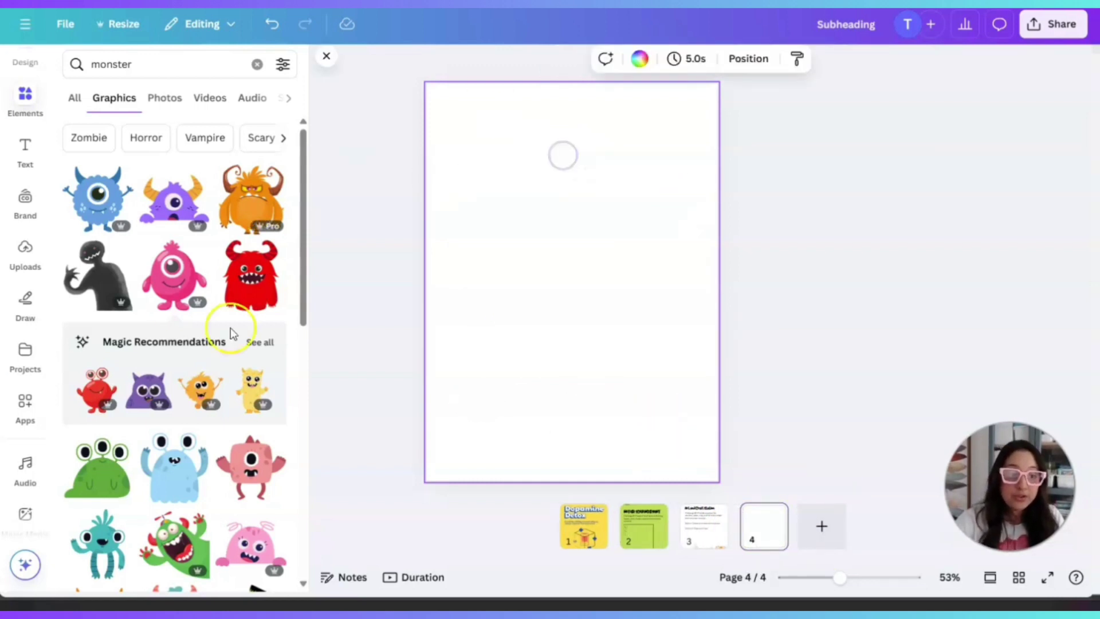
drag(166, 65, 102, 73)
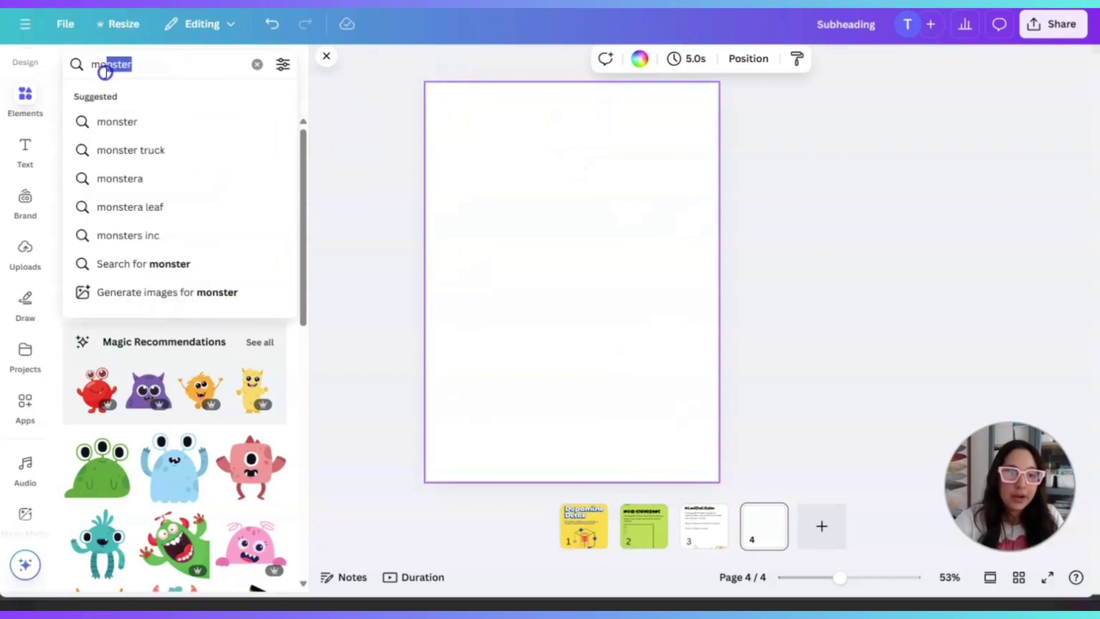
key(BackSpace)
text(paper b)
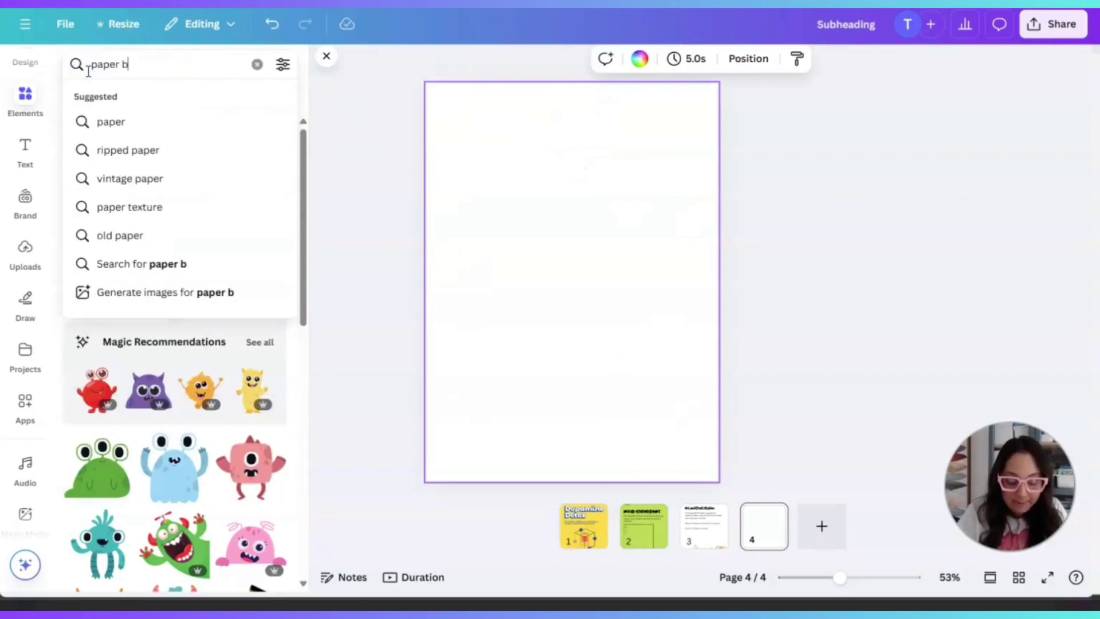
text(order)
key(Return)
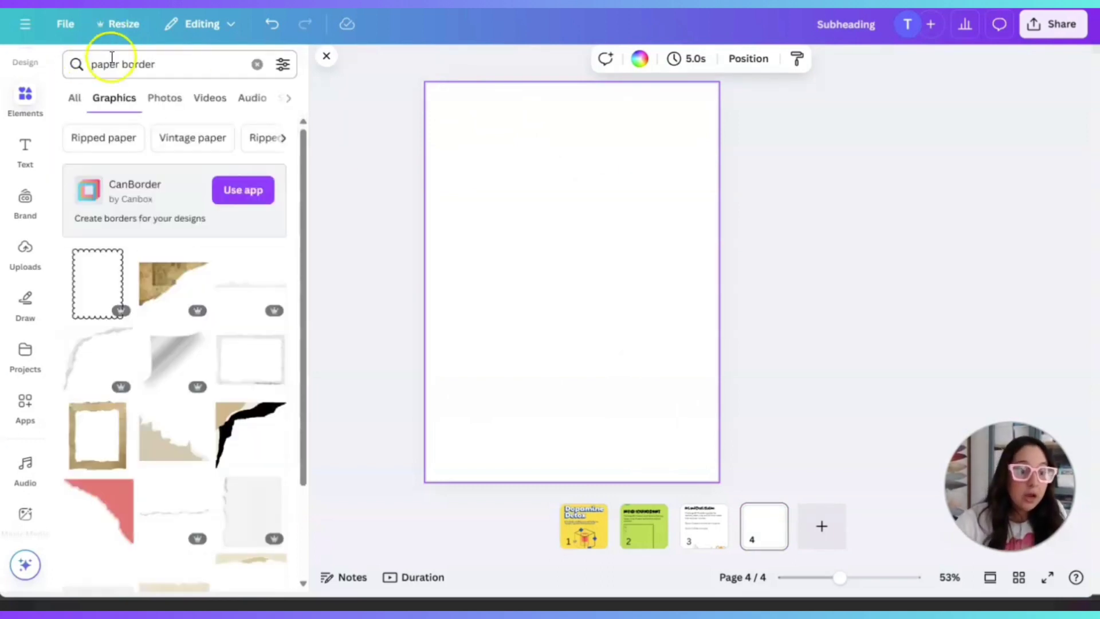
click(72, 278)
drag(528, 229, 462, 135)
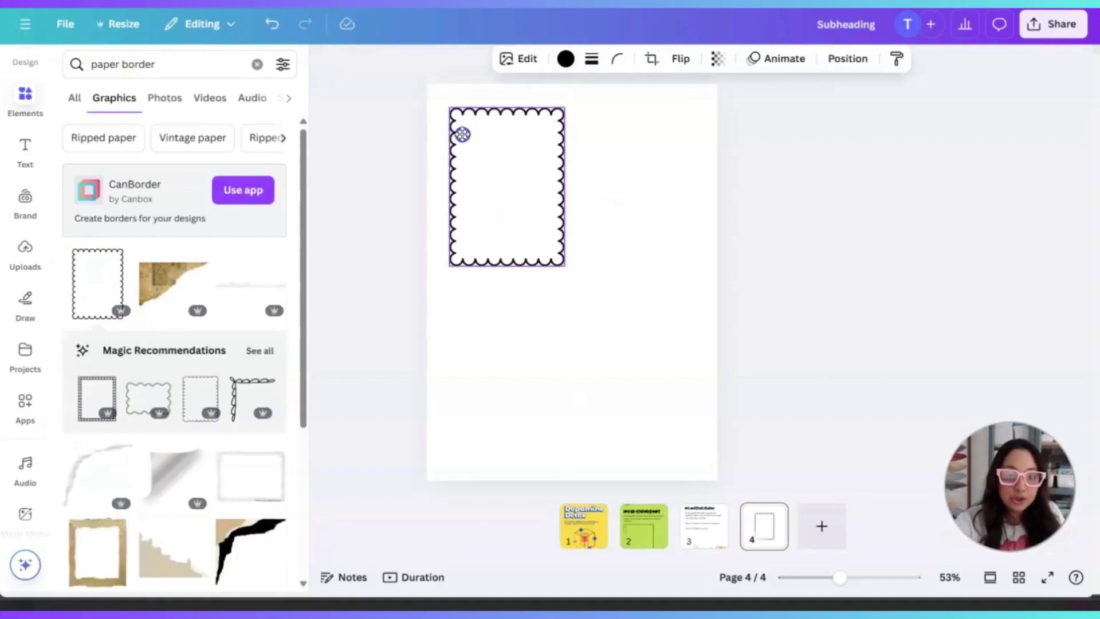
drag(562, 263, 712, 467)
click(621, 352)
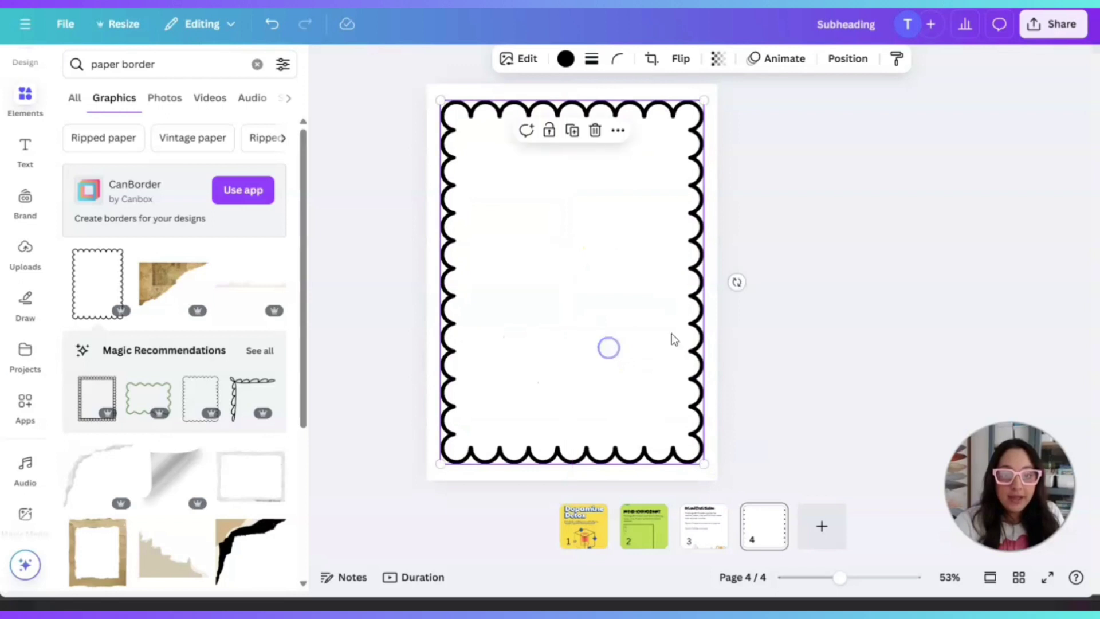
click(714, 336)
Place a loopy corner border at the top-left of page 3.
click(714, 524)
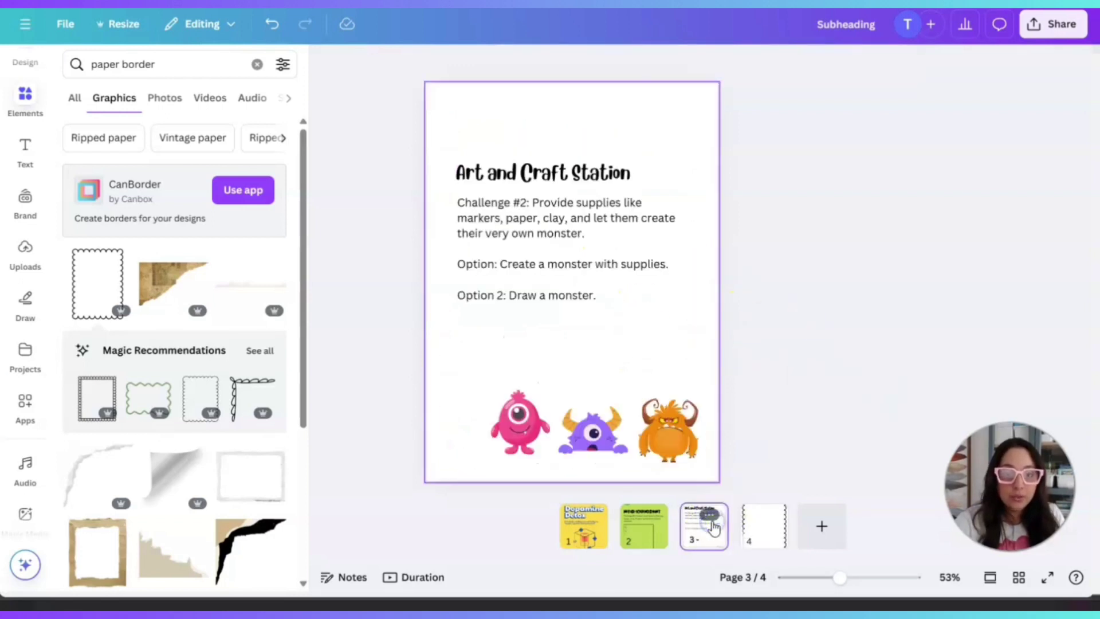
click(526, 123)
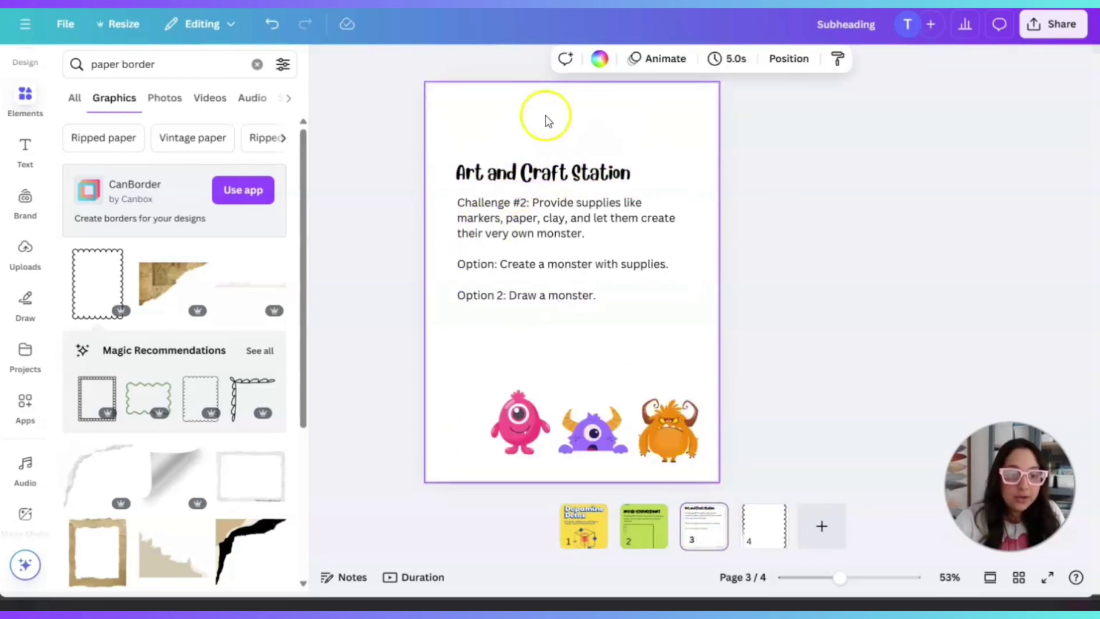
click(235, 394)
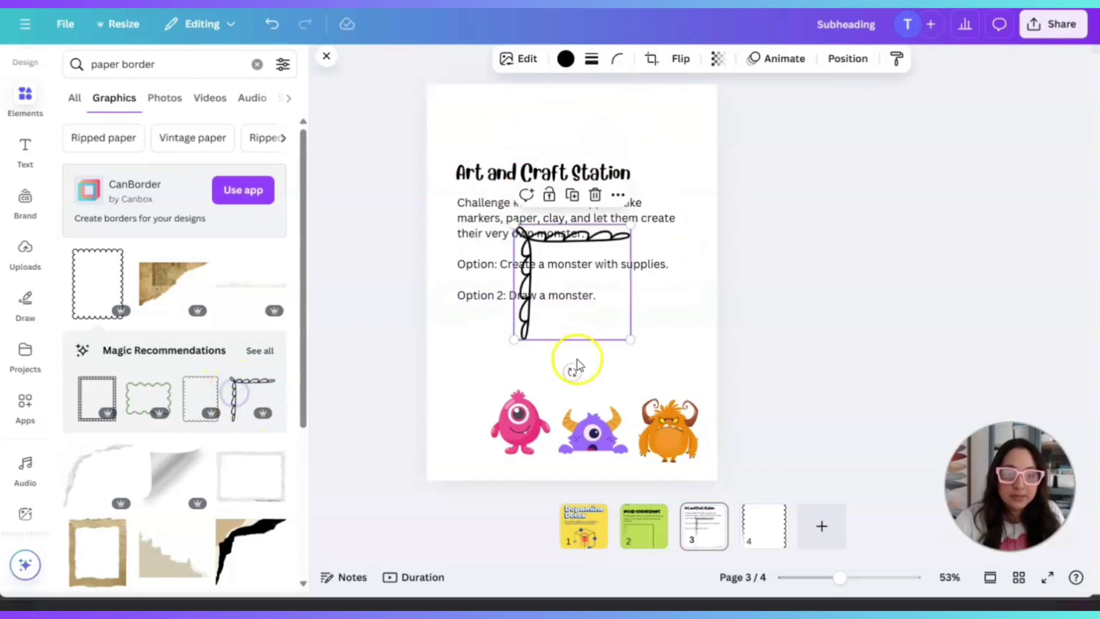
click(561, 289)
drag(609, 330, 541, 203)
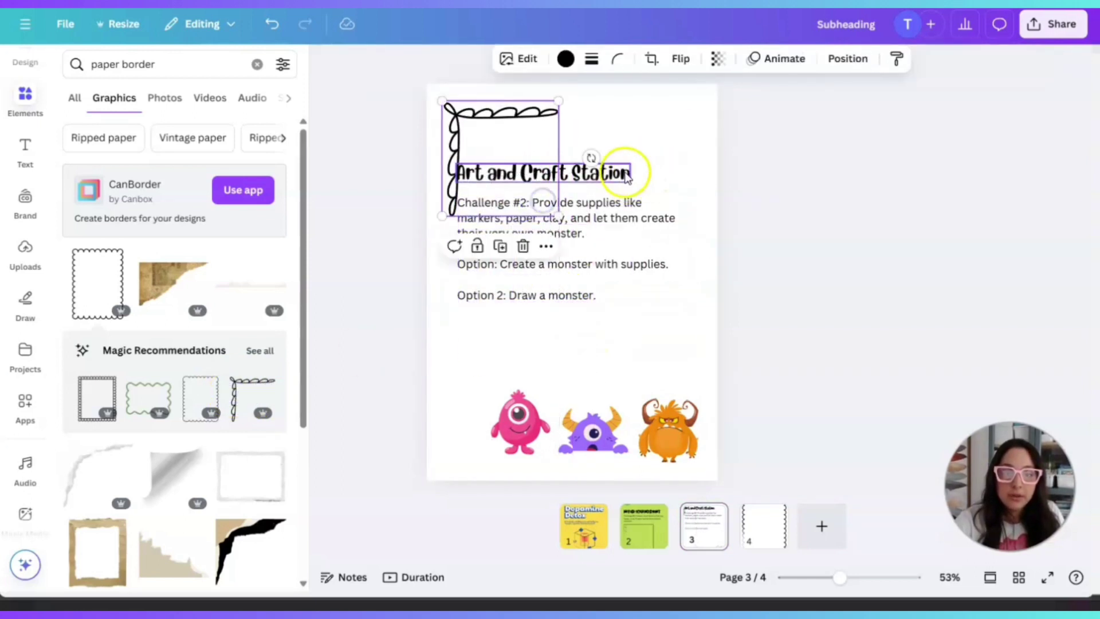
Shift the Art and Craft Station title and Challenge #2 text right beside the corner border.
drag(626, 178, 645, 176)
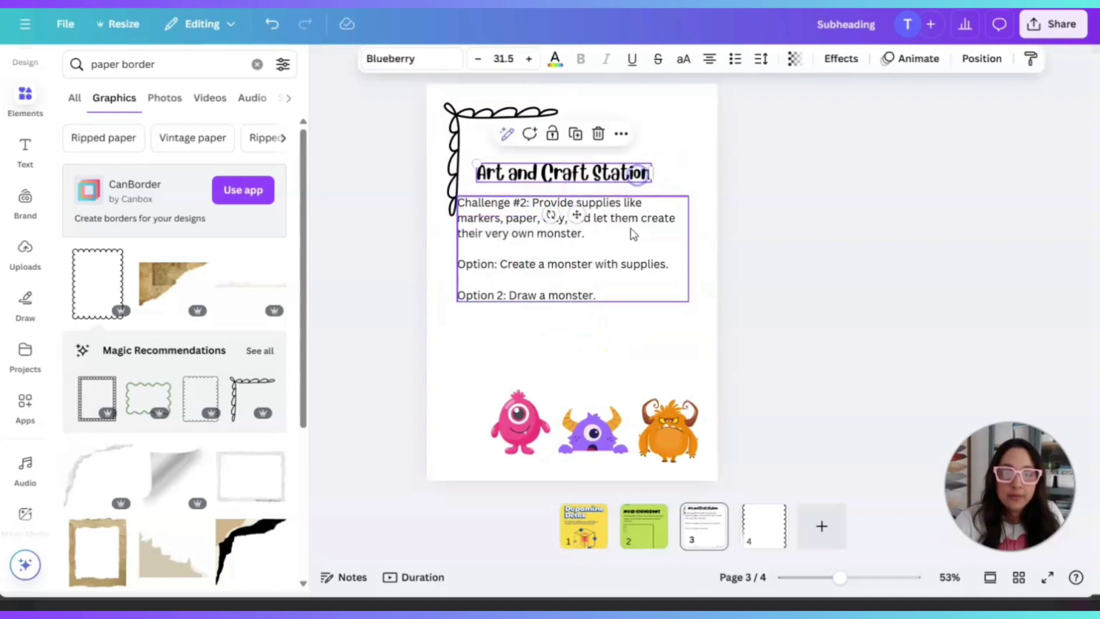
drag(631, 233, 640, 228)
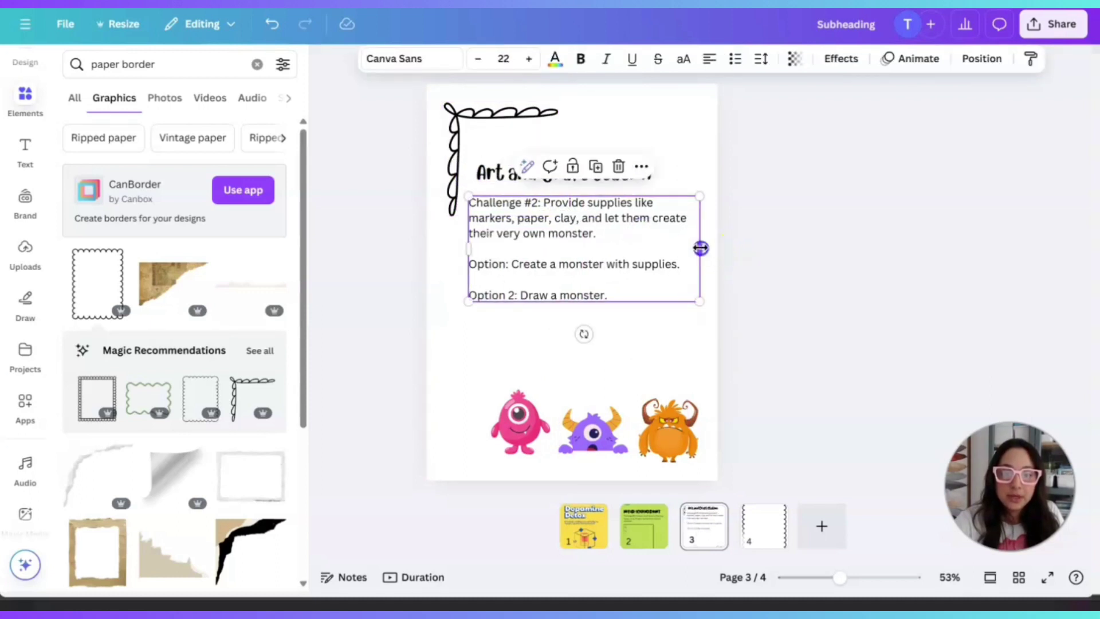
drag(700, 247, 685, 246)
drag(572, 247, 579, 248)
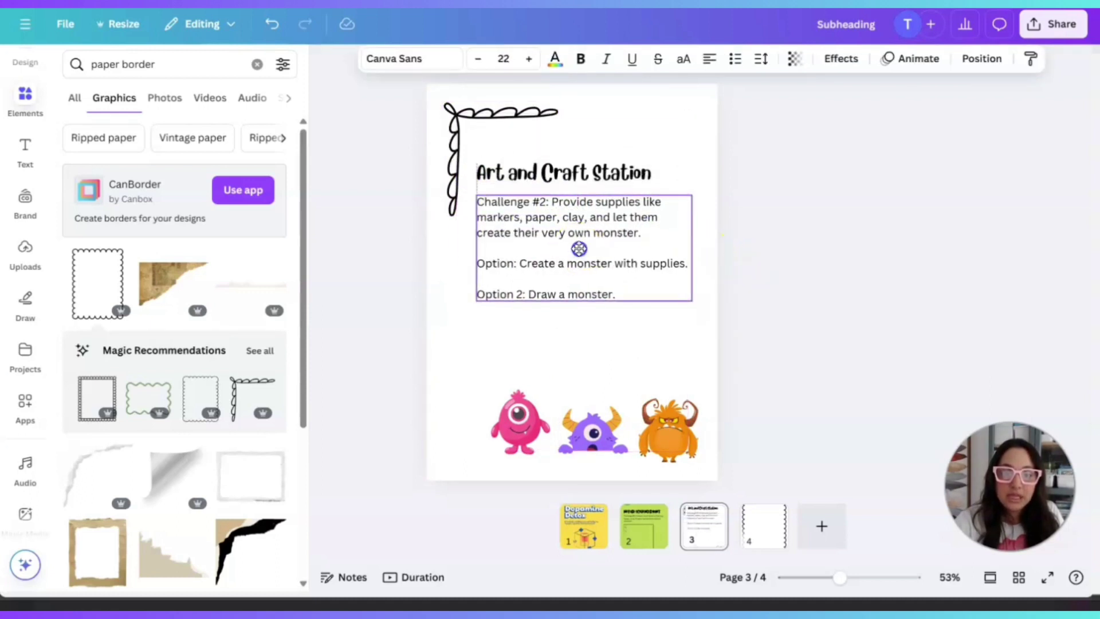
click(777, 297)
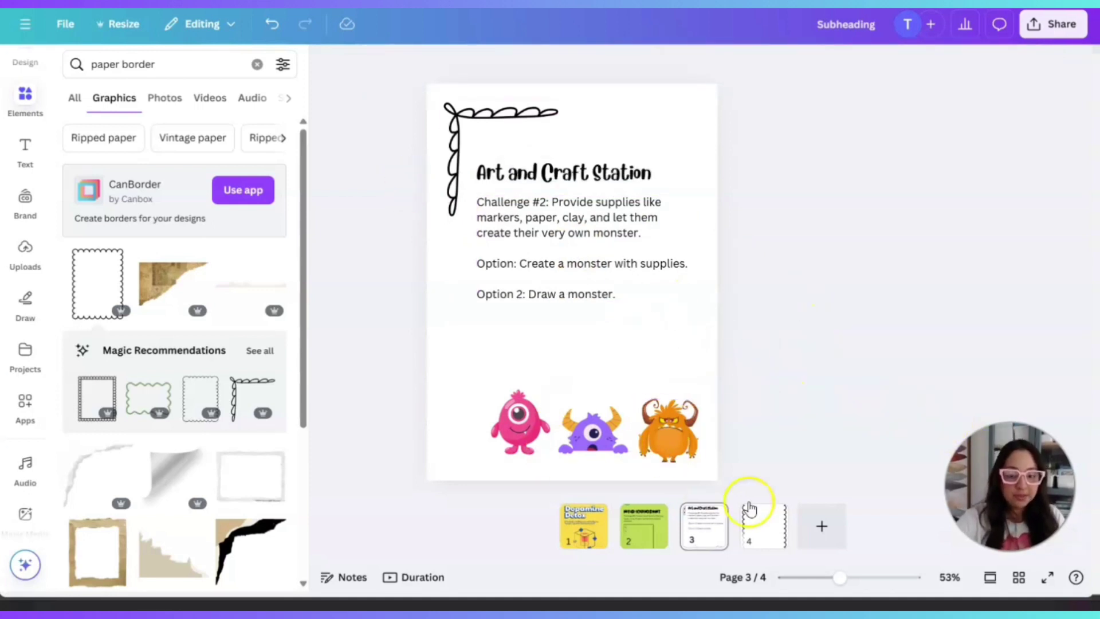
click(762, 525)
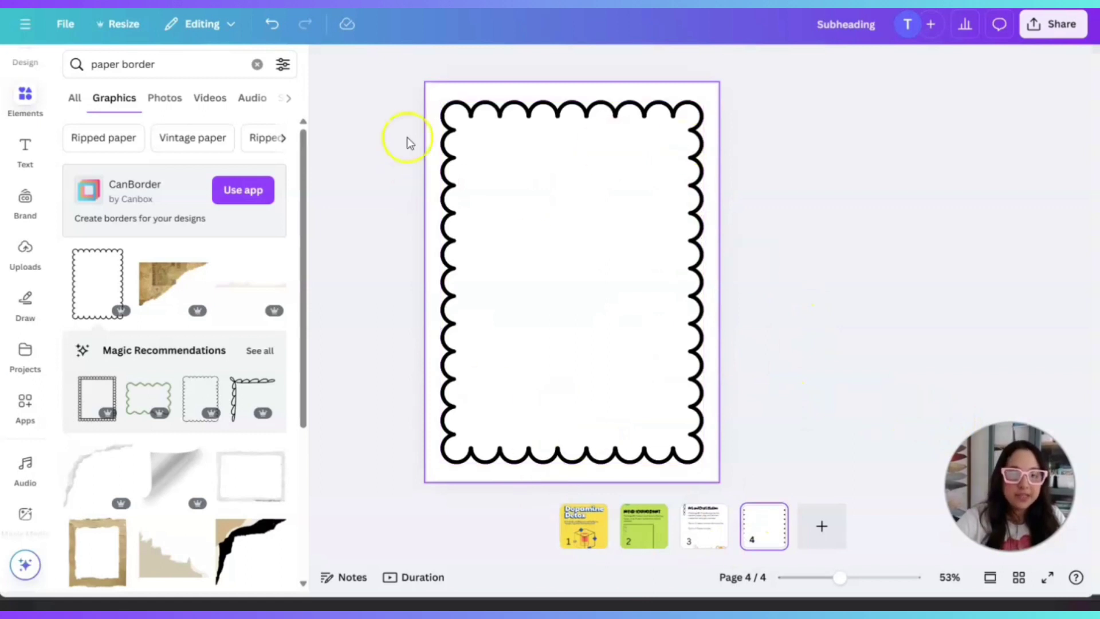
click(694, 539)
click(762, 524)
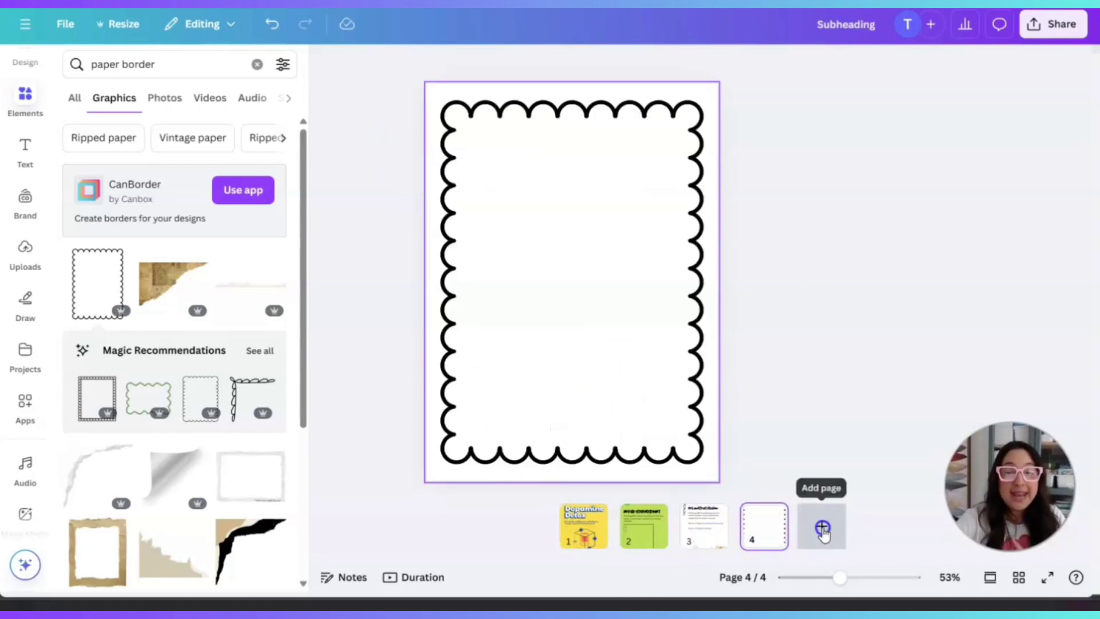
Add page 5 with a 'Canva Project' heading near the top.
click(823, 526)
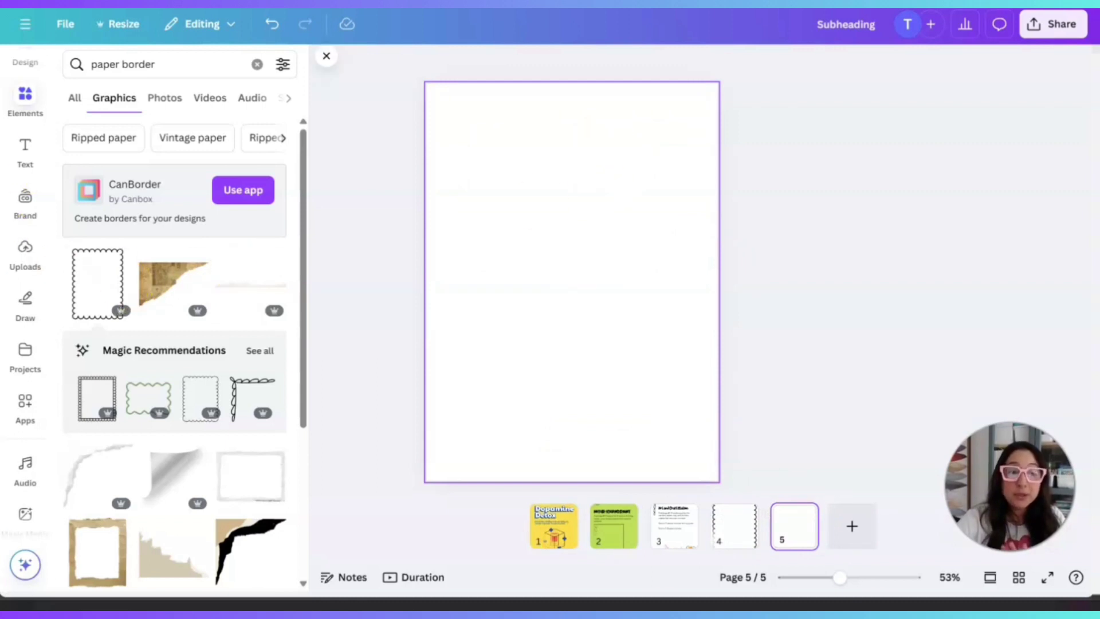
click(25, 150)
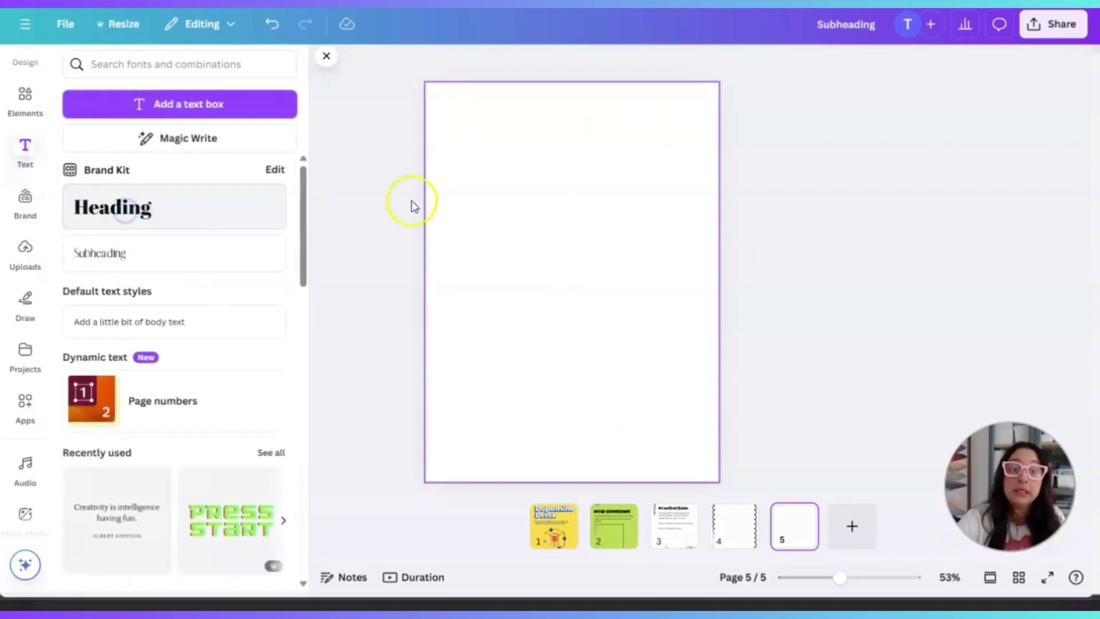
click(119, 218)
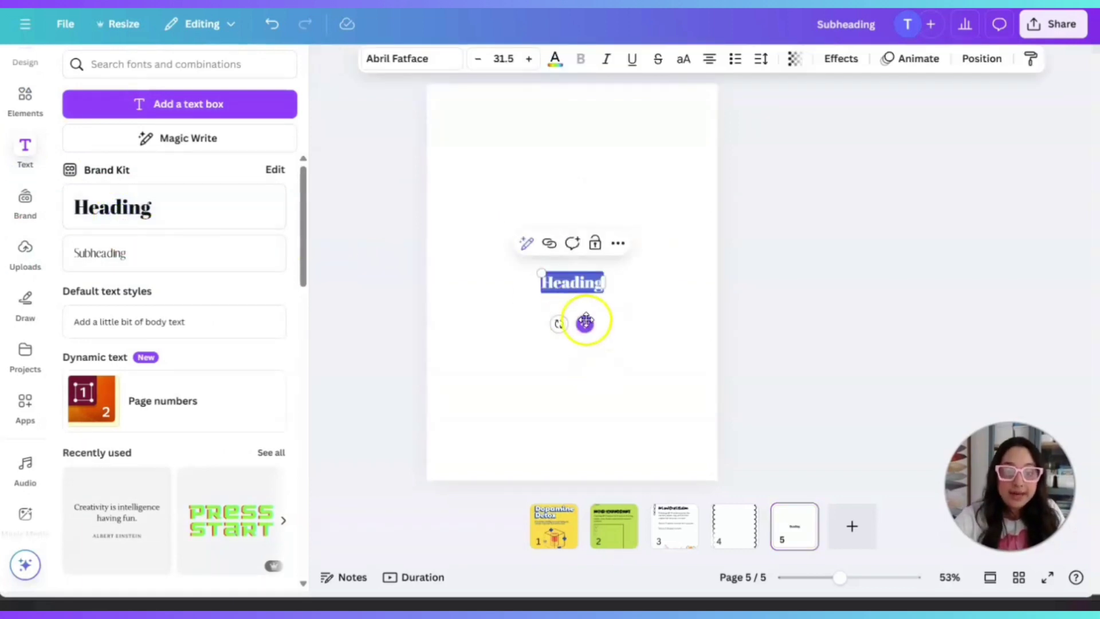
drag(586, 321, 586, 216)
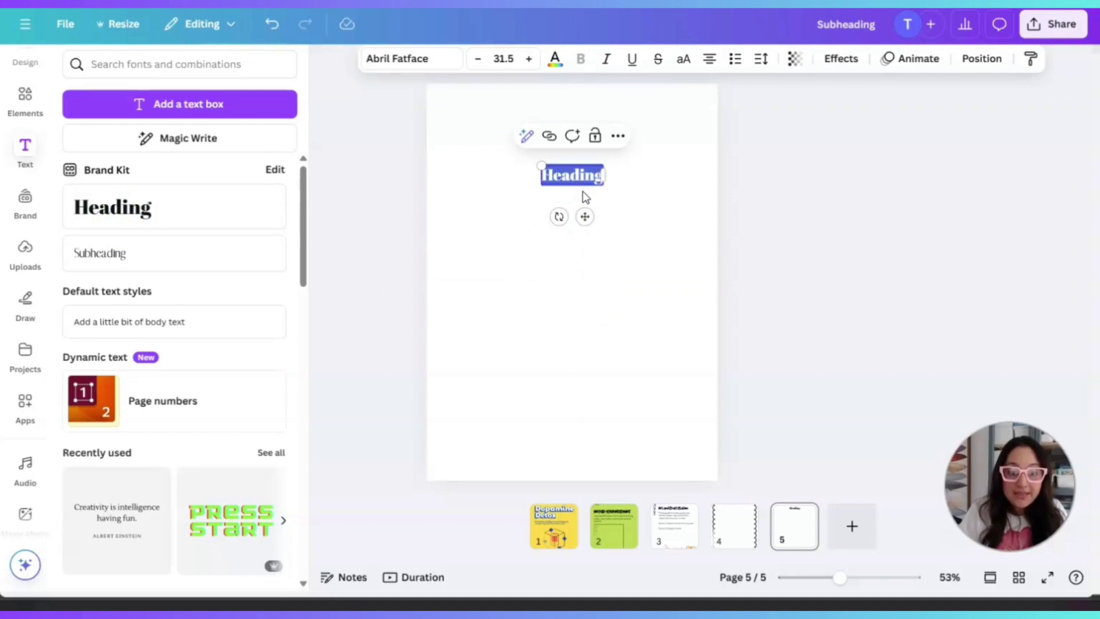
text(Canva P)
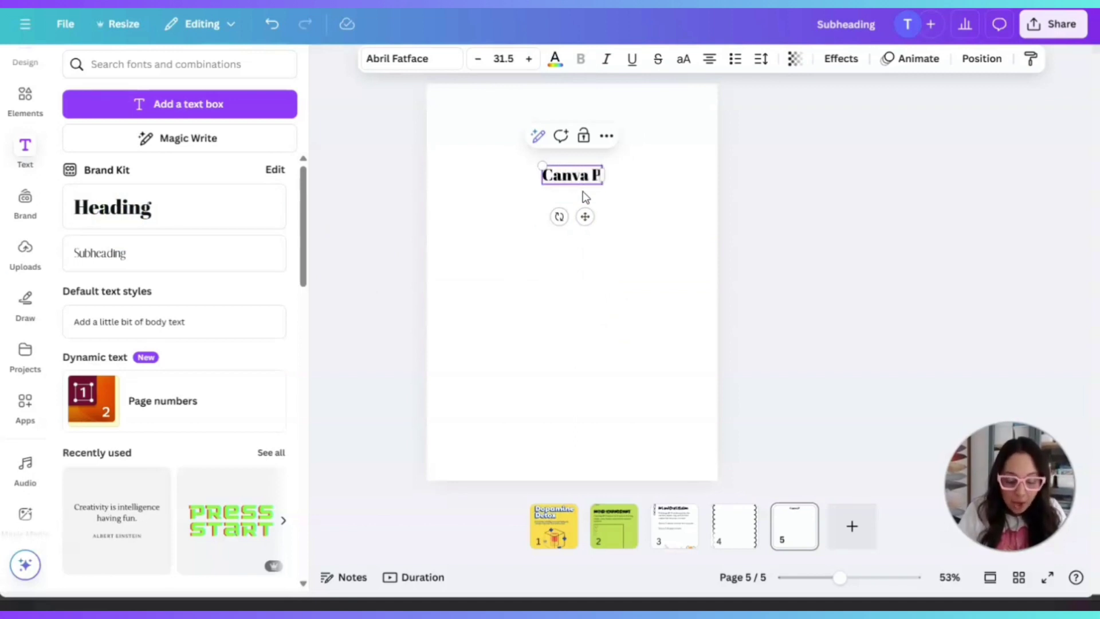
text(roject)
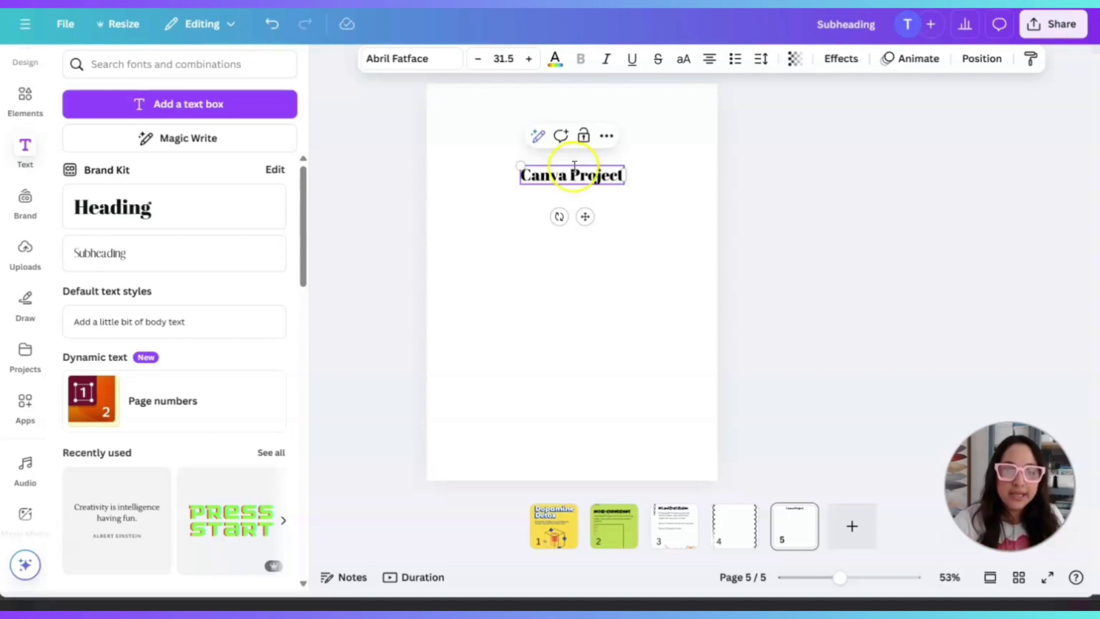
Enlarge the Canva Project heading and set it in the Blueberry font.
click(512, 172)
drag(518, 167, 484, 152)
click(442, 60)
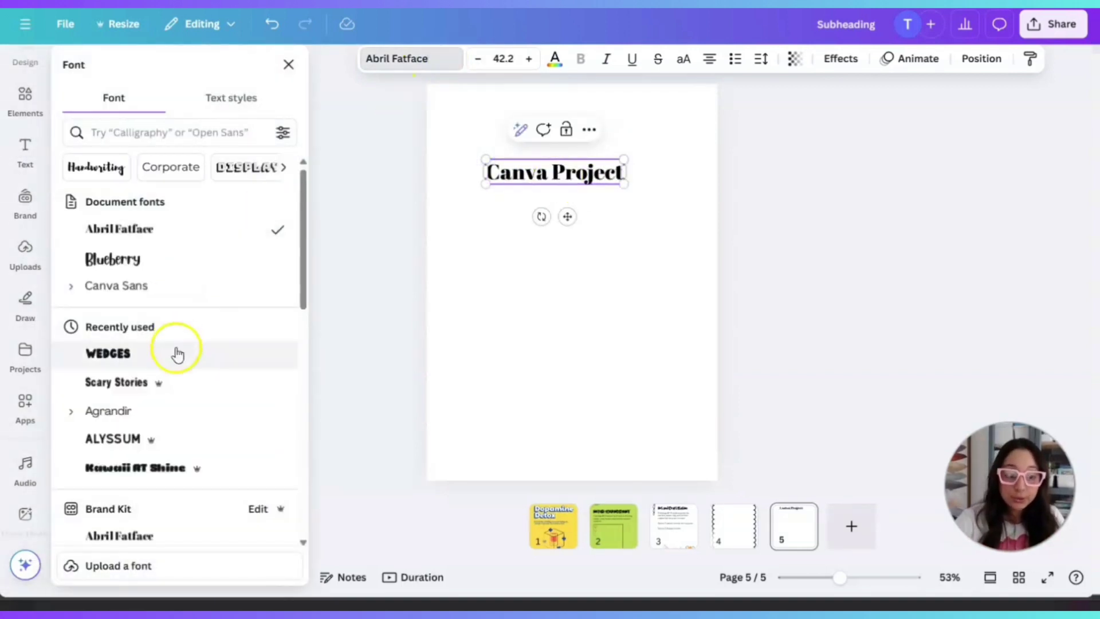
click(110, 260)
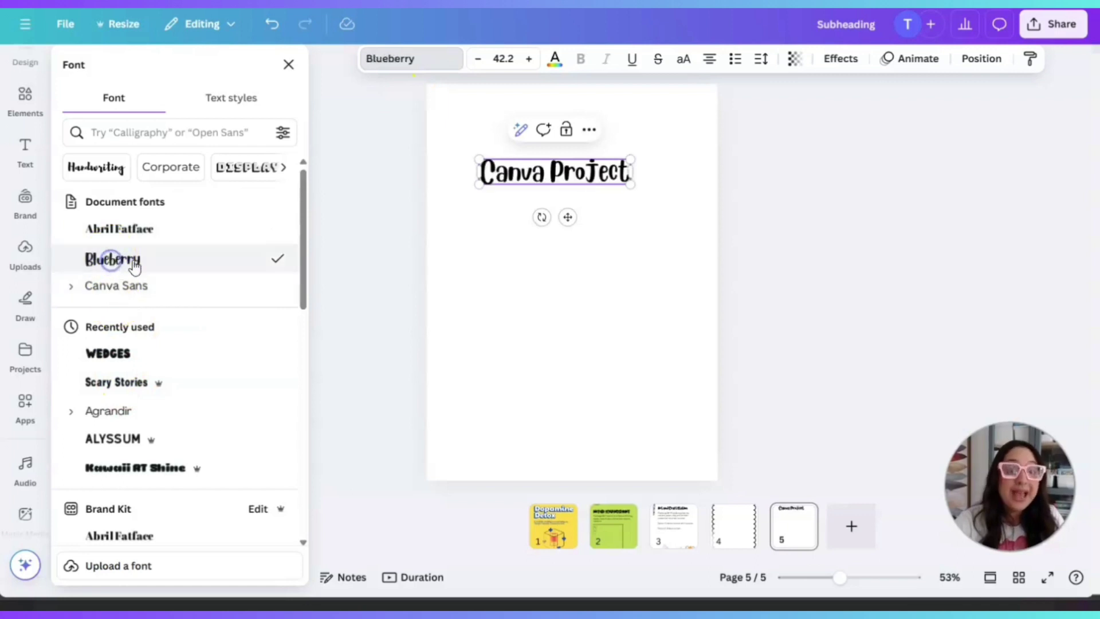
click(625, 227)
drag(593, 178, 564, 177)
Add a placeholder body text box directly under the Canva Project heading.
click(159, 333)
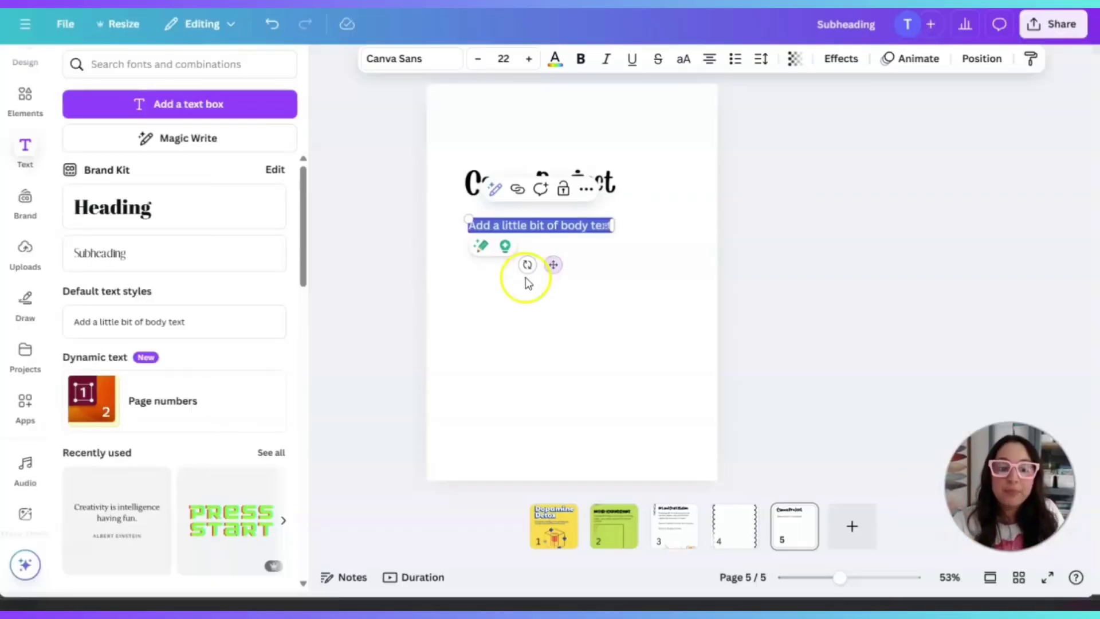
mouse_move(553, 264)
mouse_down()
mouse_move(552, 248)
mouse_move(550, 257)
mouse_up()
Edit the body text to insert 'own hoodie on' and wrap it to two lines under the heading.
click(552, 215)
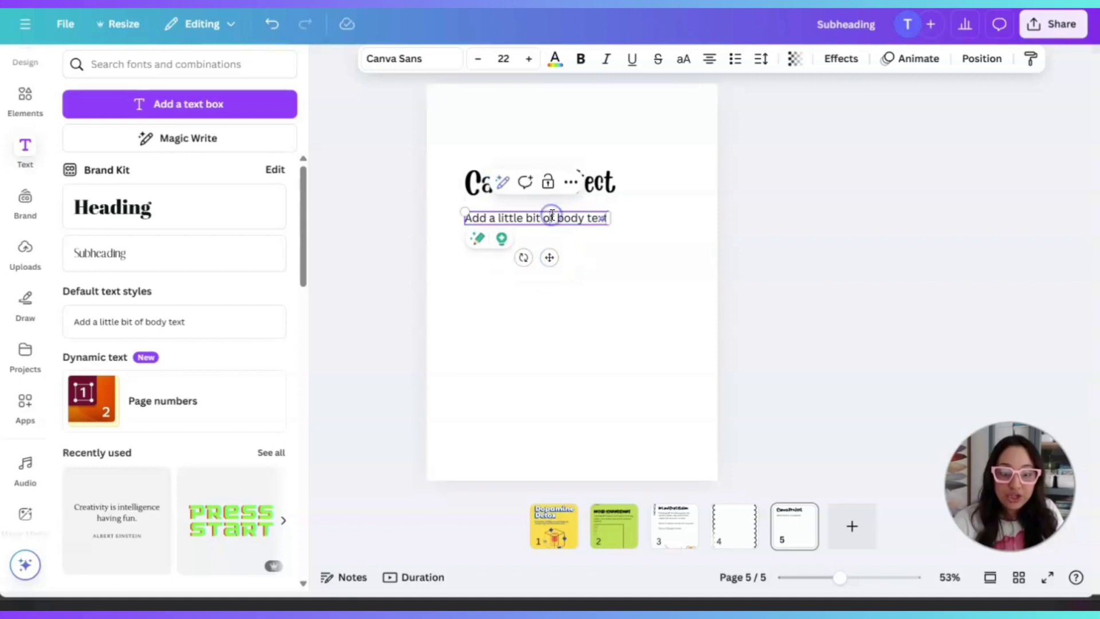
double_click(570, 218)
click(486, 221)
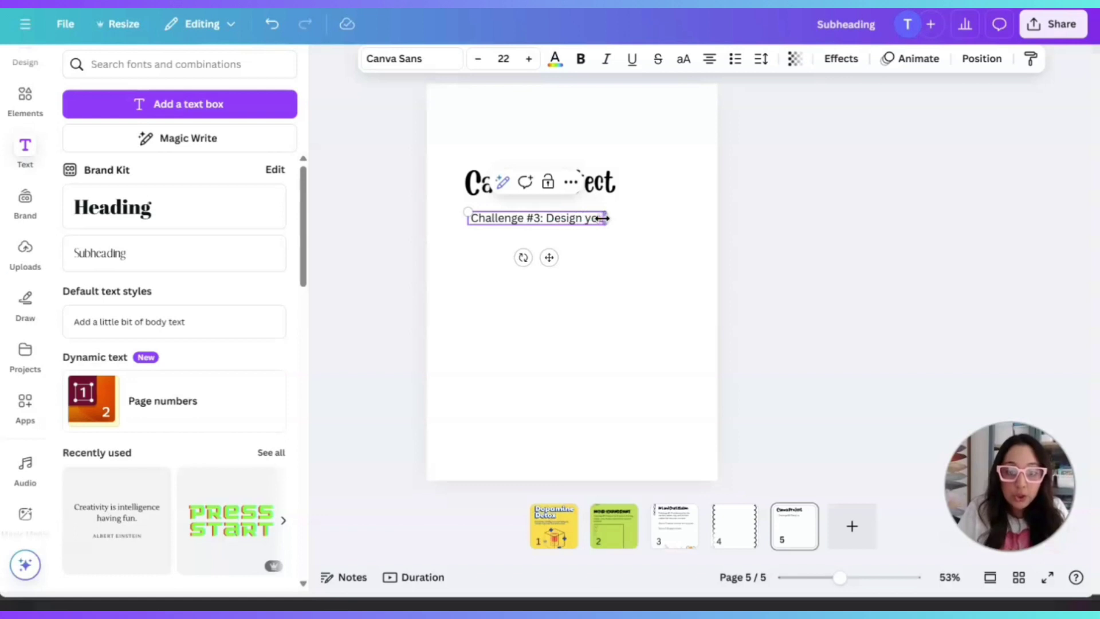
text(ow)
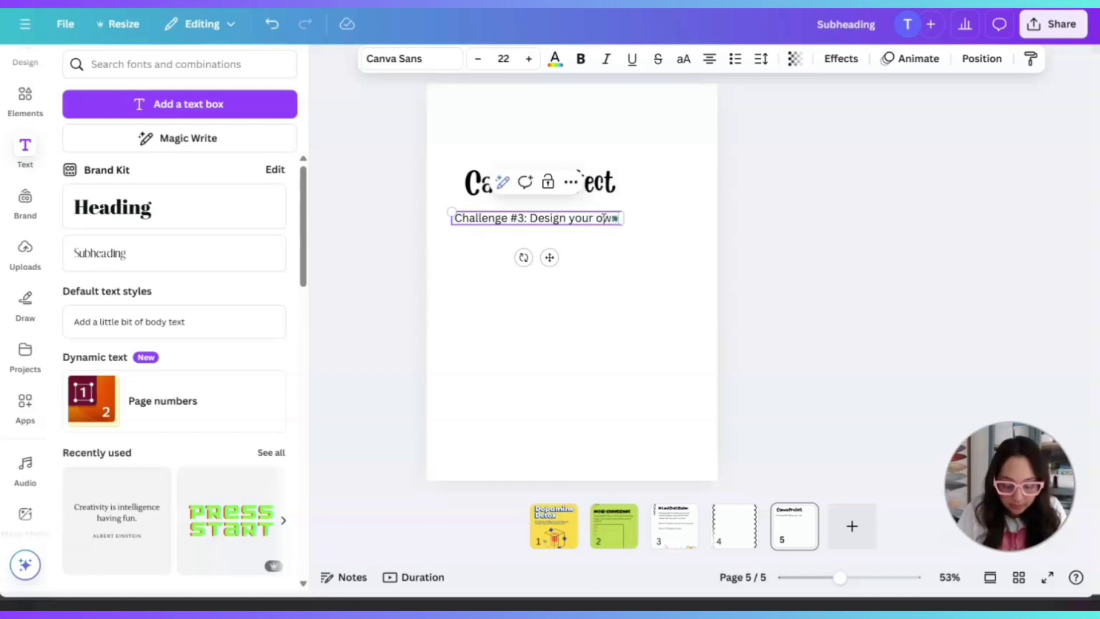
text(n hoodi)
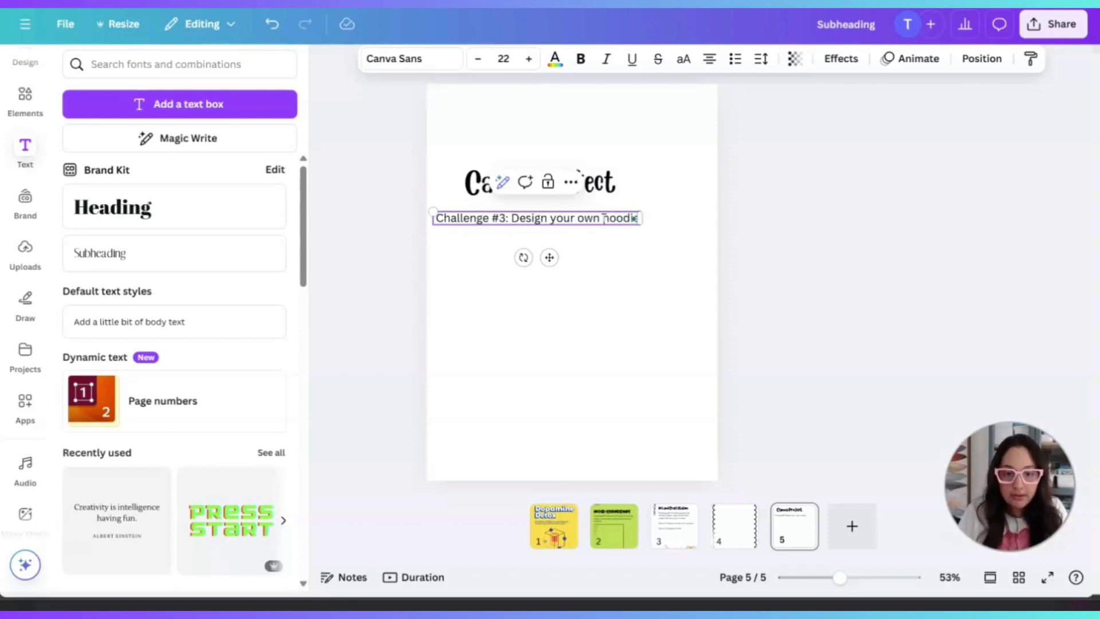
text(e)
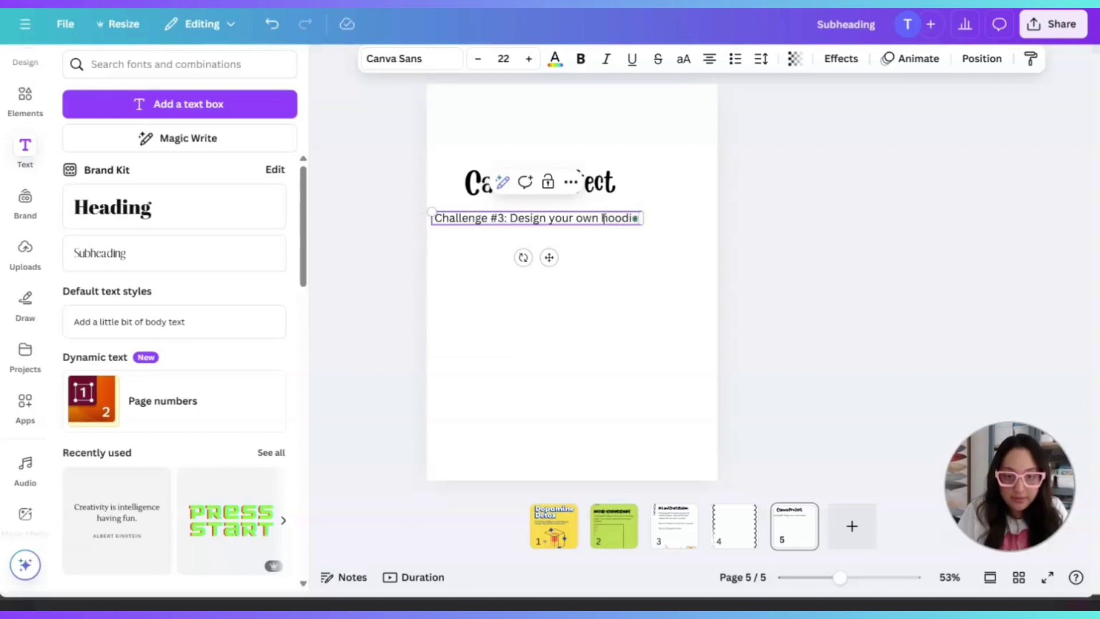
text( on Canva.)
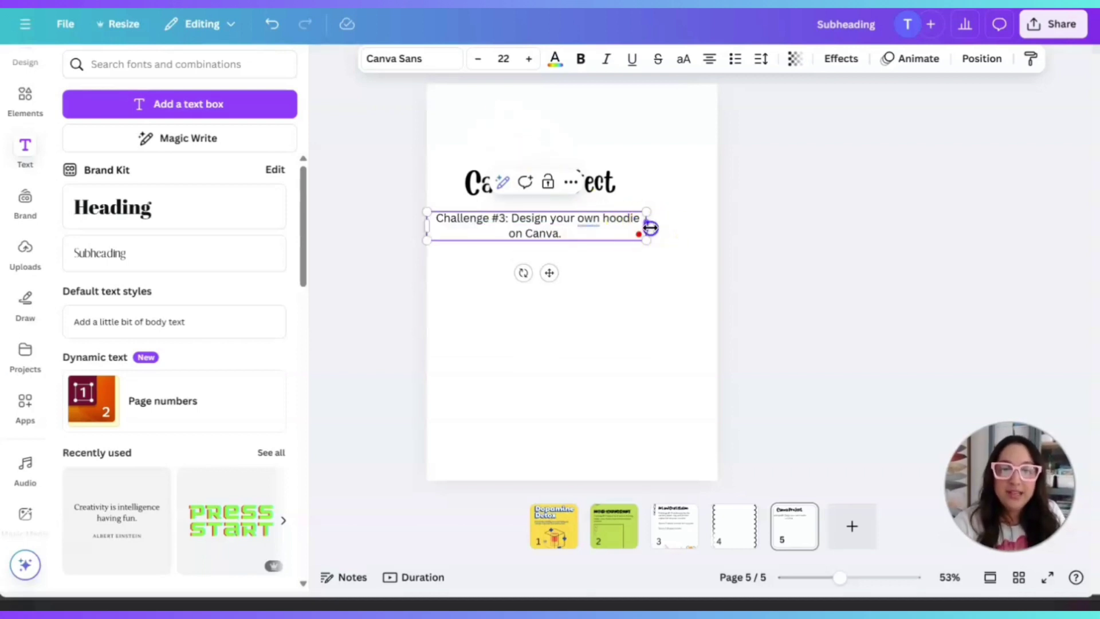
drag(650, 227, 596, 221)
click(668, 268)
drag(526, 223, 562, 218)
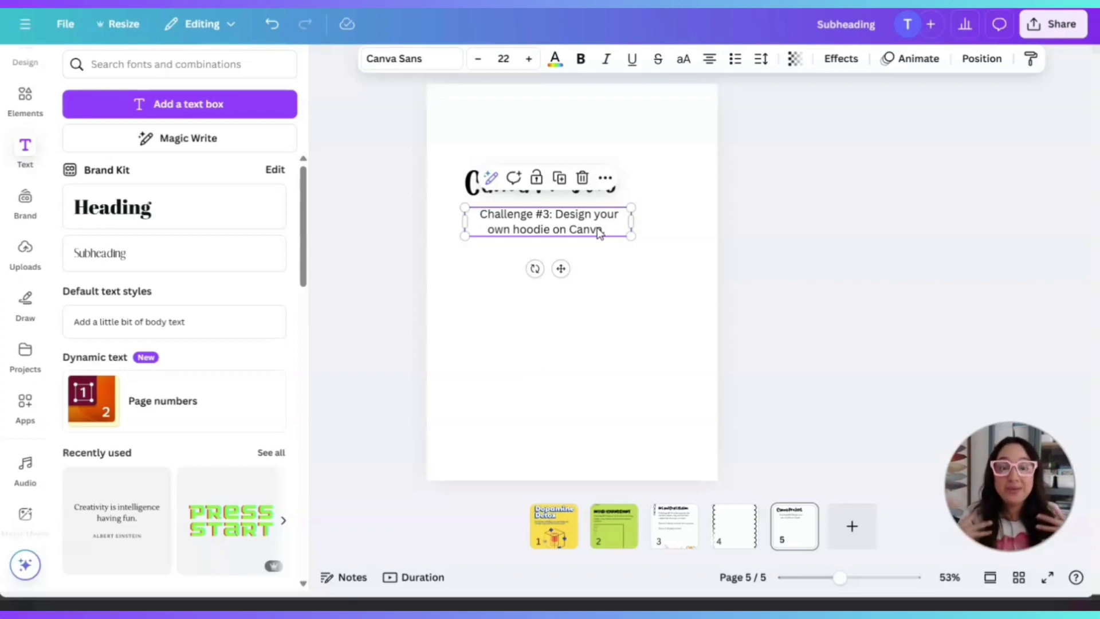
Left-align the 'Challenge #3: Design your own hoodie on Canva.' subheading.
click(712, 64)
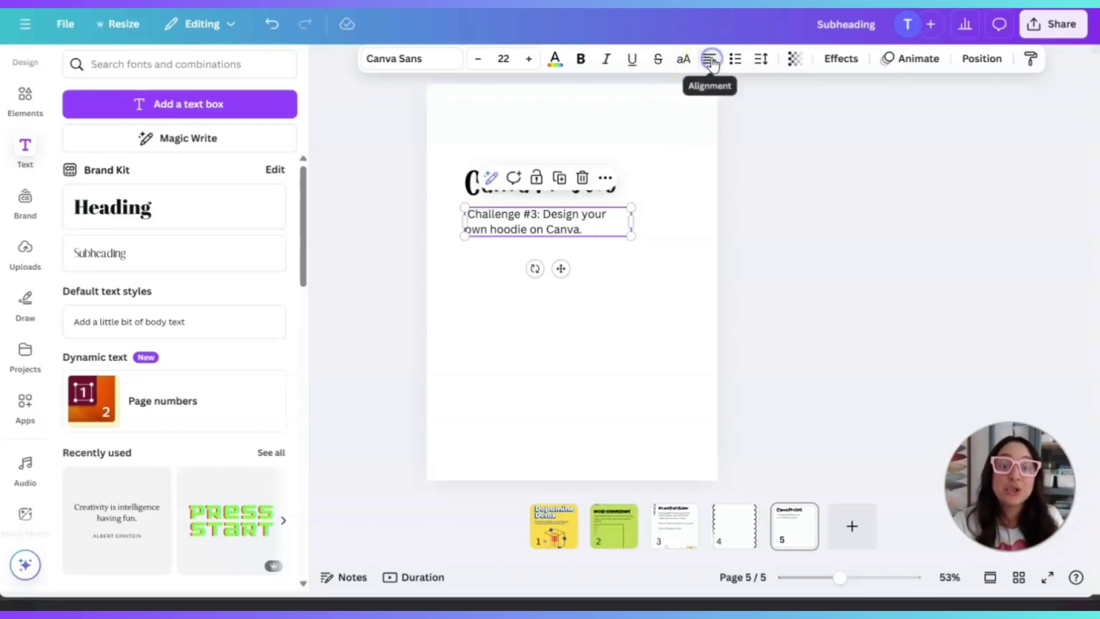
click(569, 279)
click(552, 229)
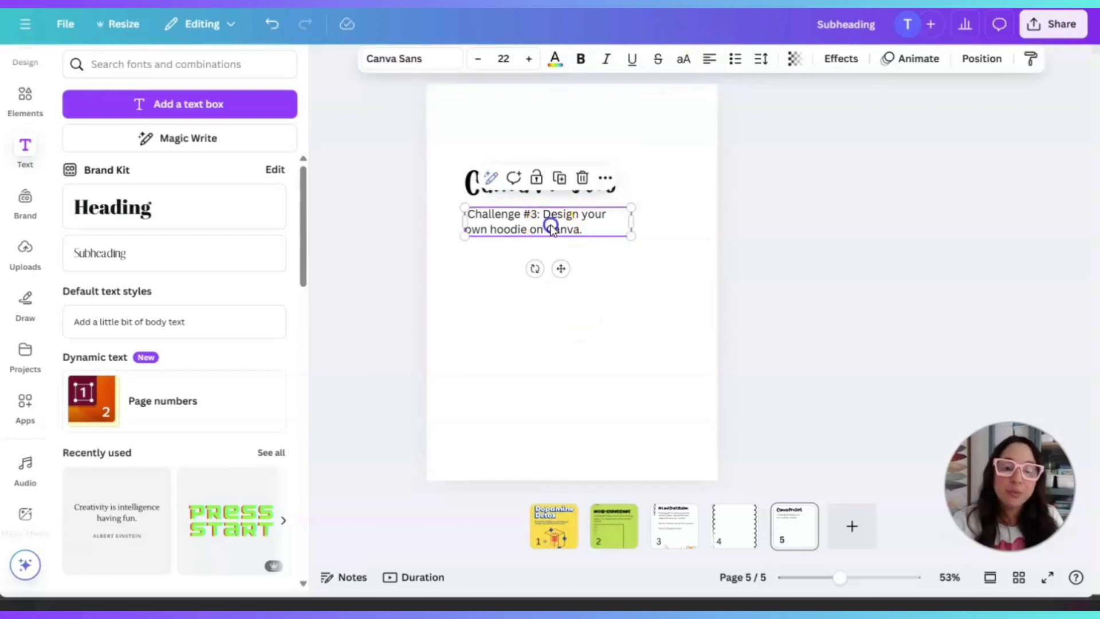
click(468, 214)
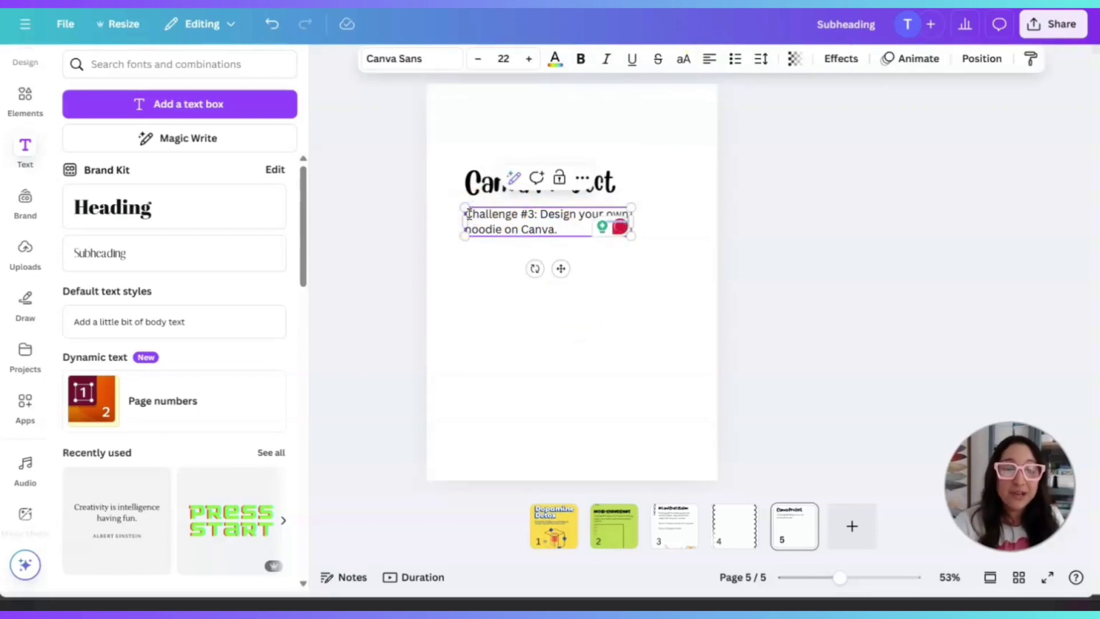
click(634, 295)
click(540, 217)
click(540, 217)
click(604, 272)
click(647, 287)
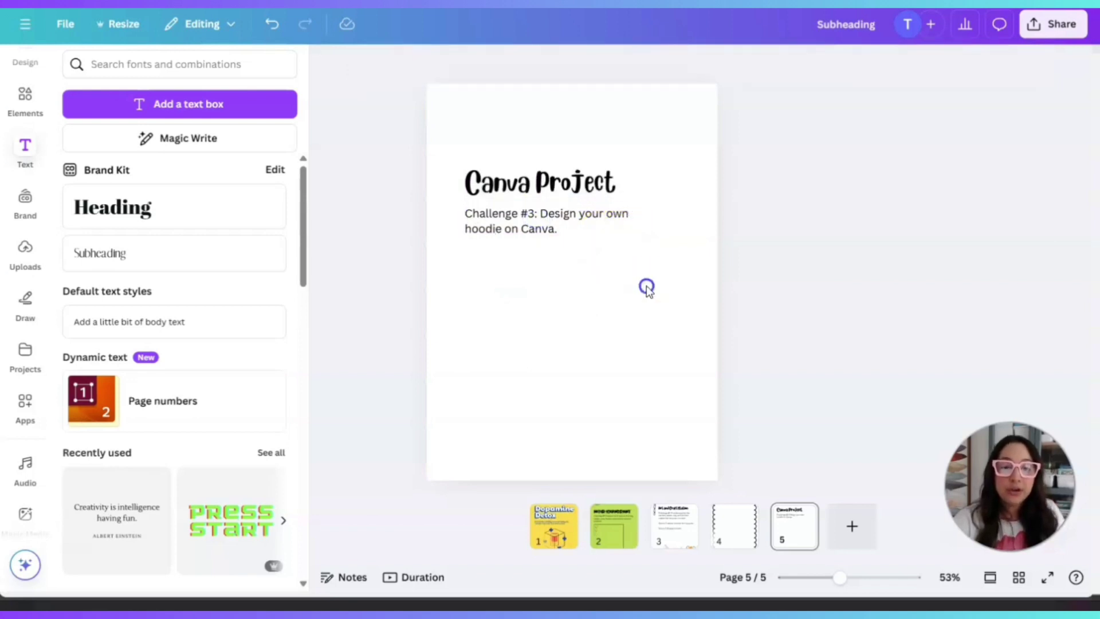
click(594, 390)
click(23, 108)
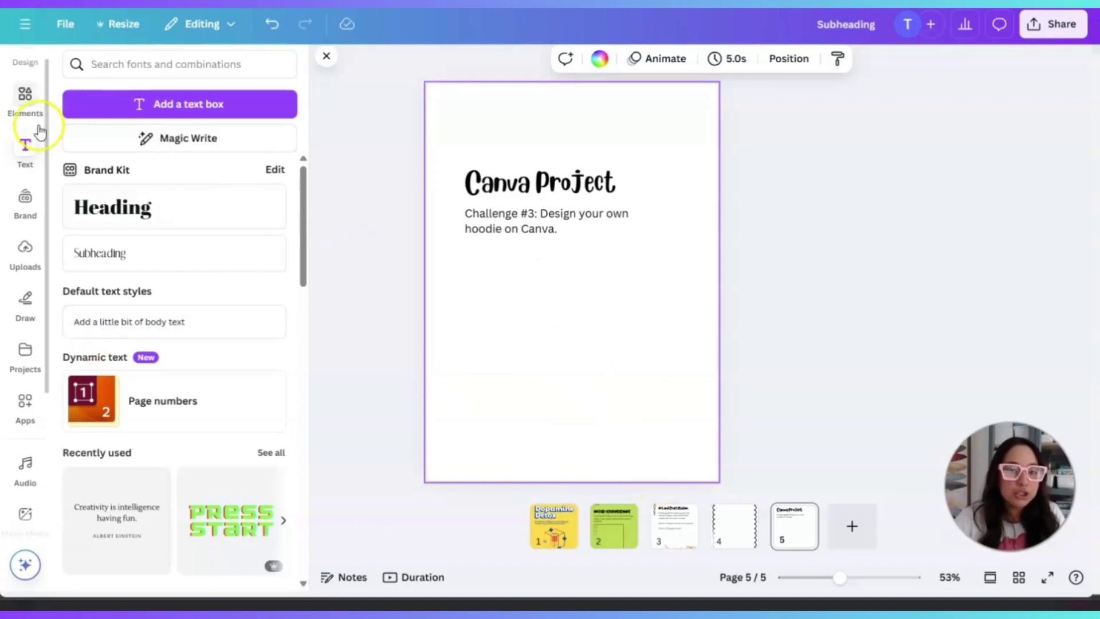
Clear the old search and add a circle shape from Shapes to page 5.
click(20, 115)
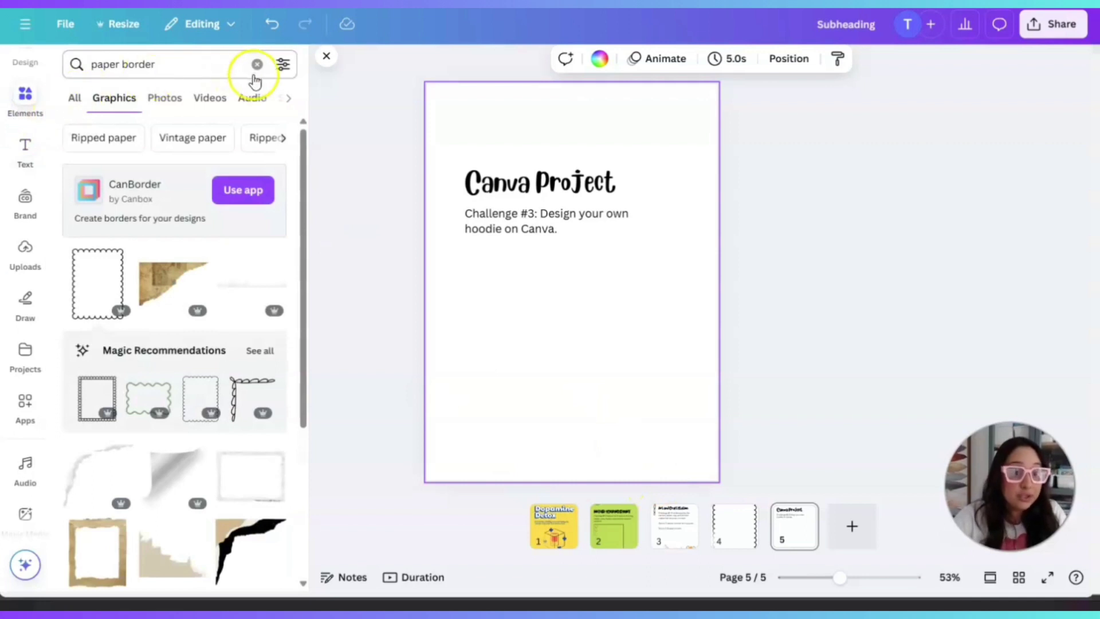
click(255, 65)
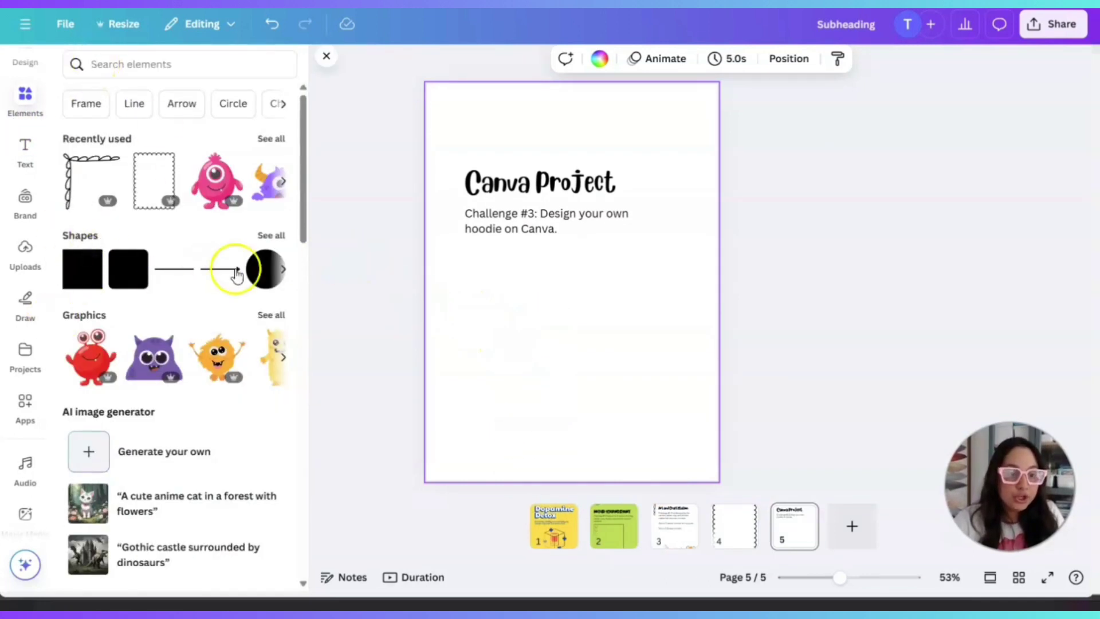
click(269, 234)
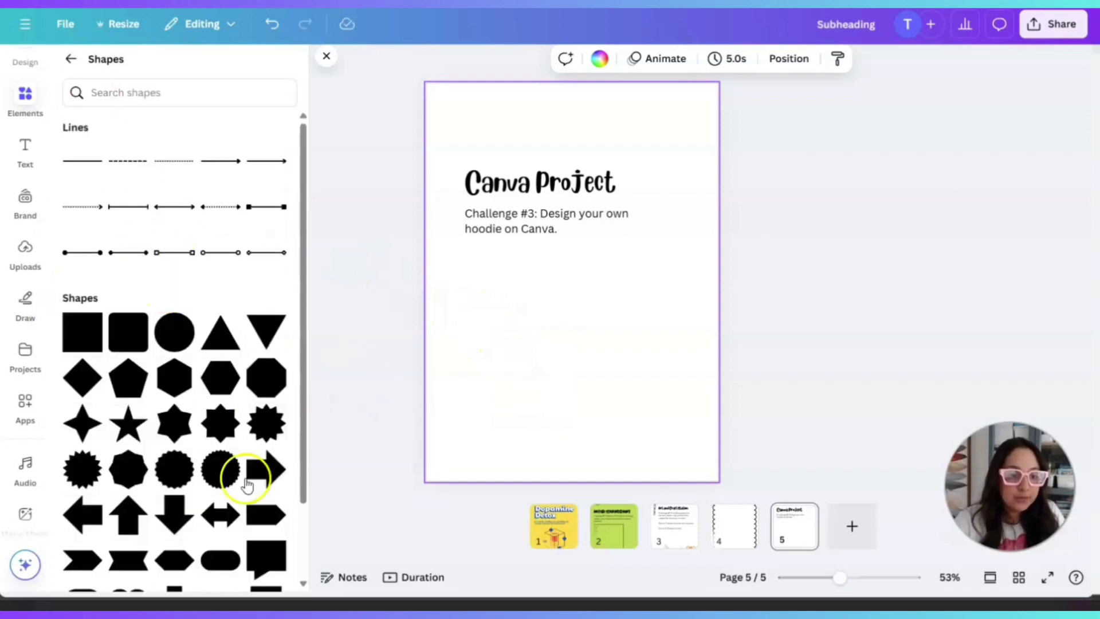
scroll(240, 401, down, 2)
click(171, 238)
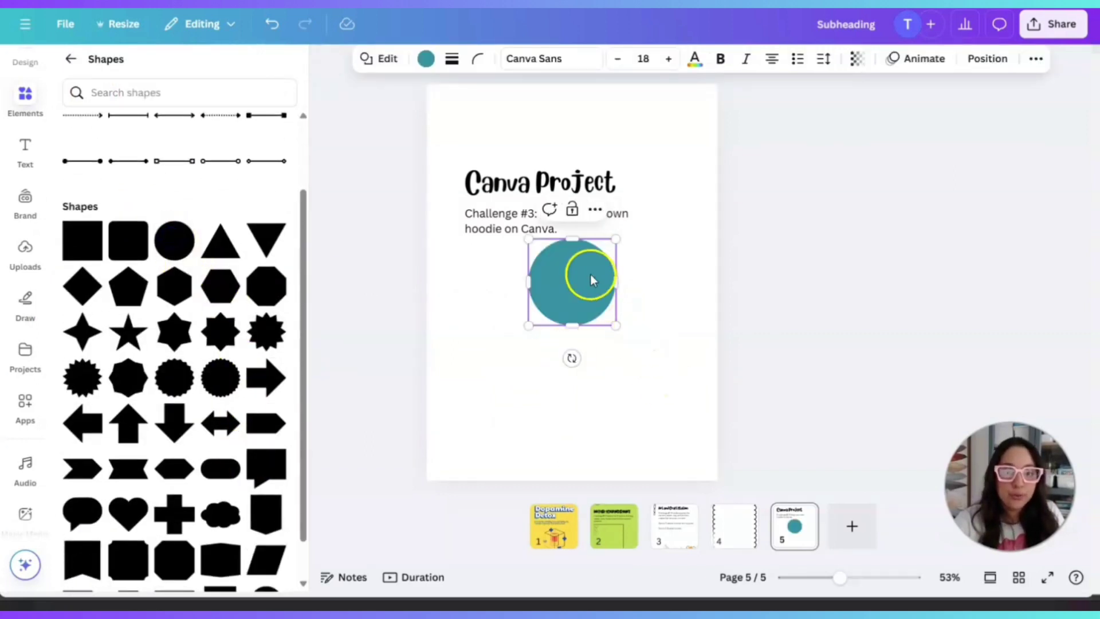
Delete the teal circle from page 5.
click(598, 213)
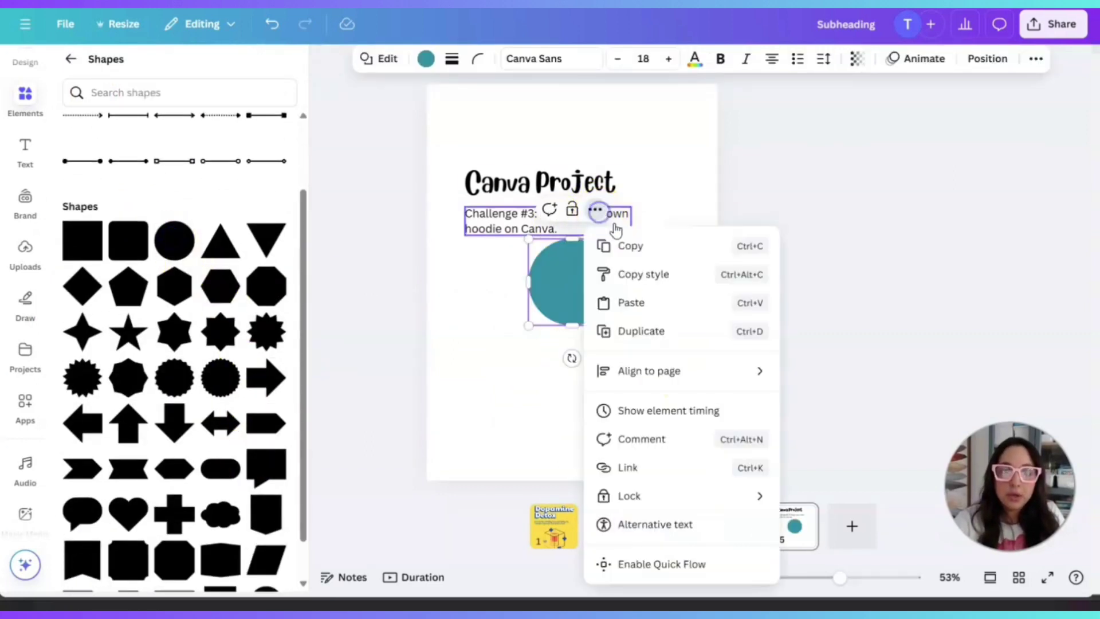
click(528, 293)
key(Delete)
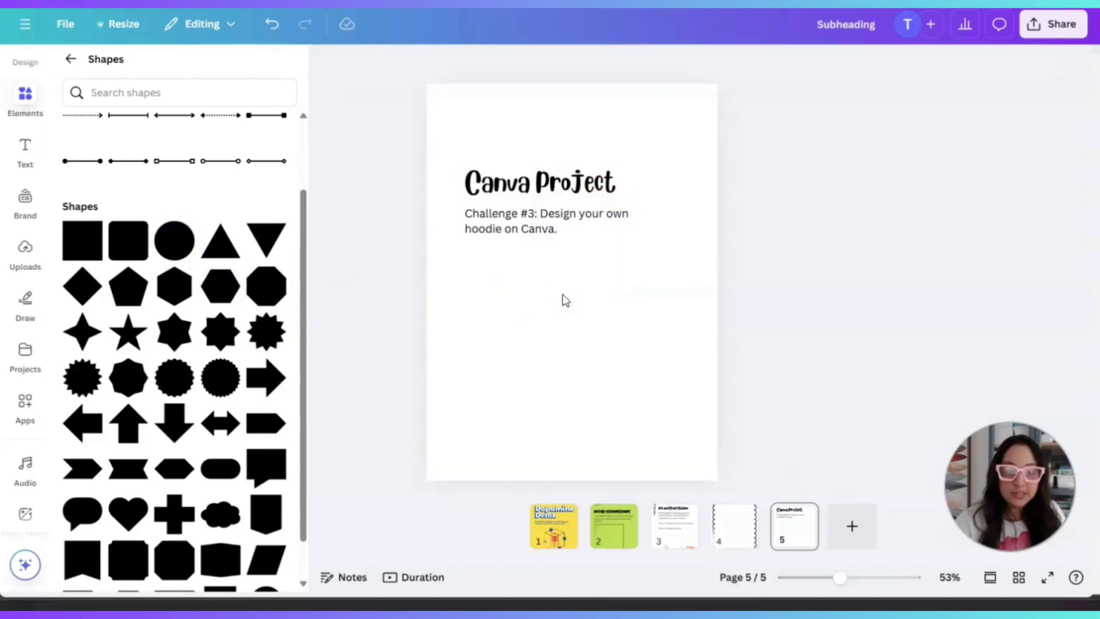
Add a thick black oval outline, narrowed and centred below the subheading.
click(70, 59)
click(154, 63)
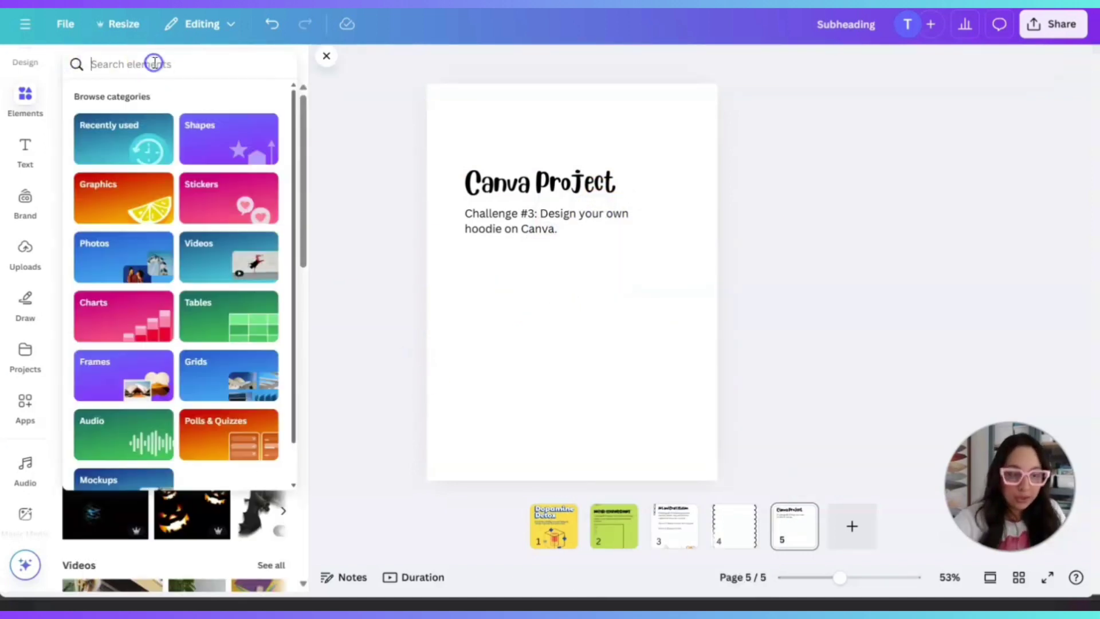
text(oval)
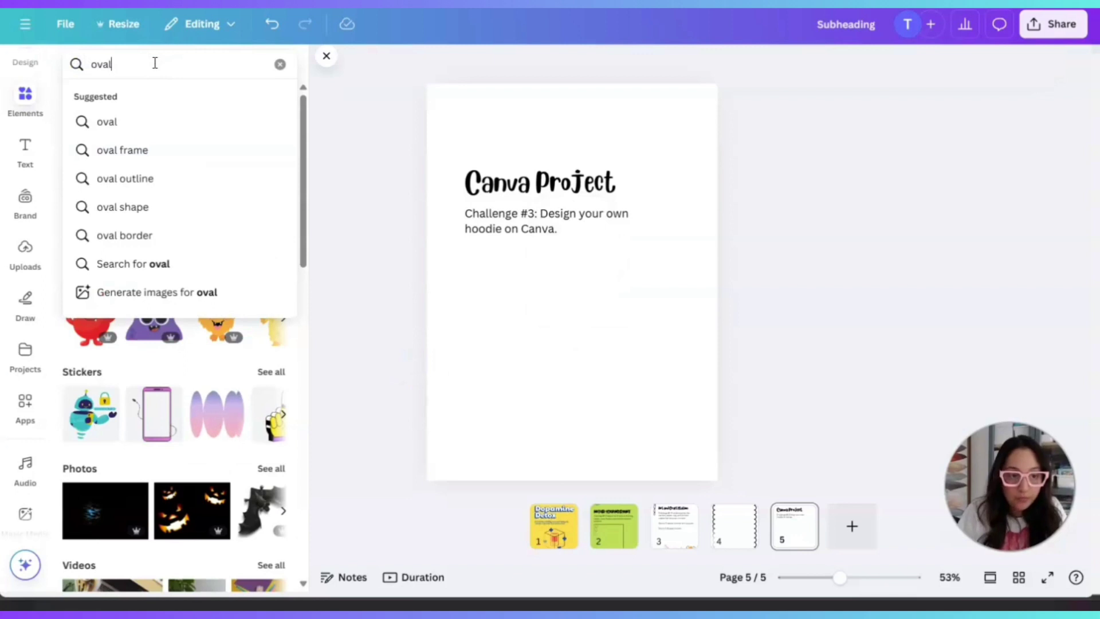
text( o)
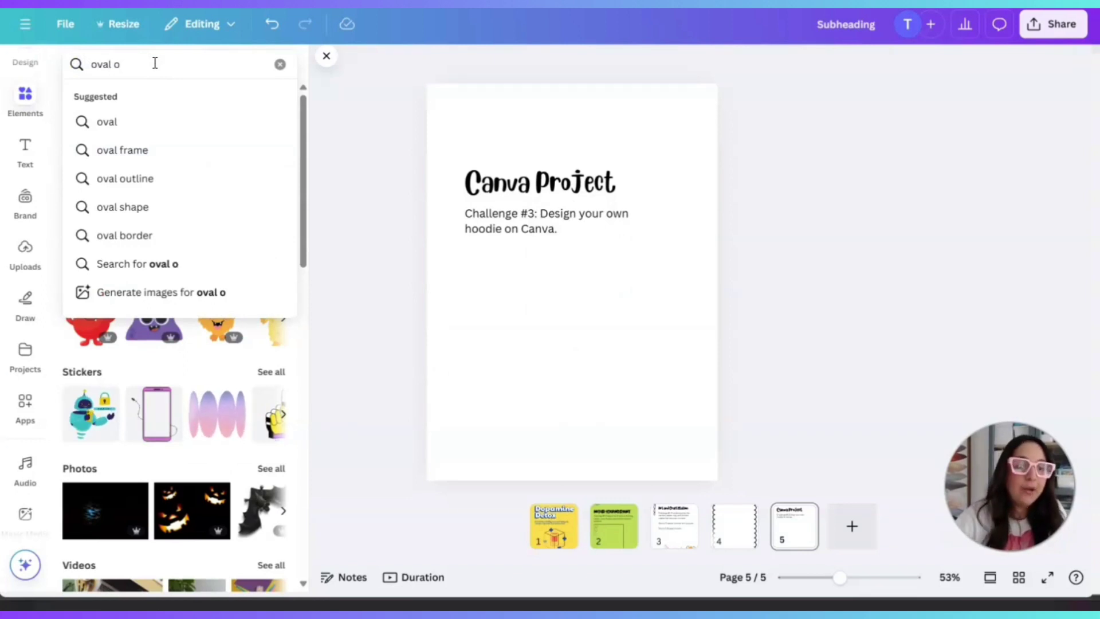
click(130, 179)
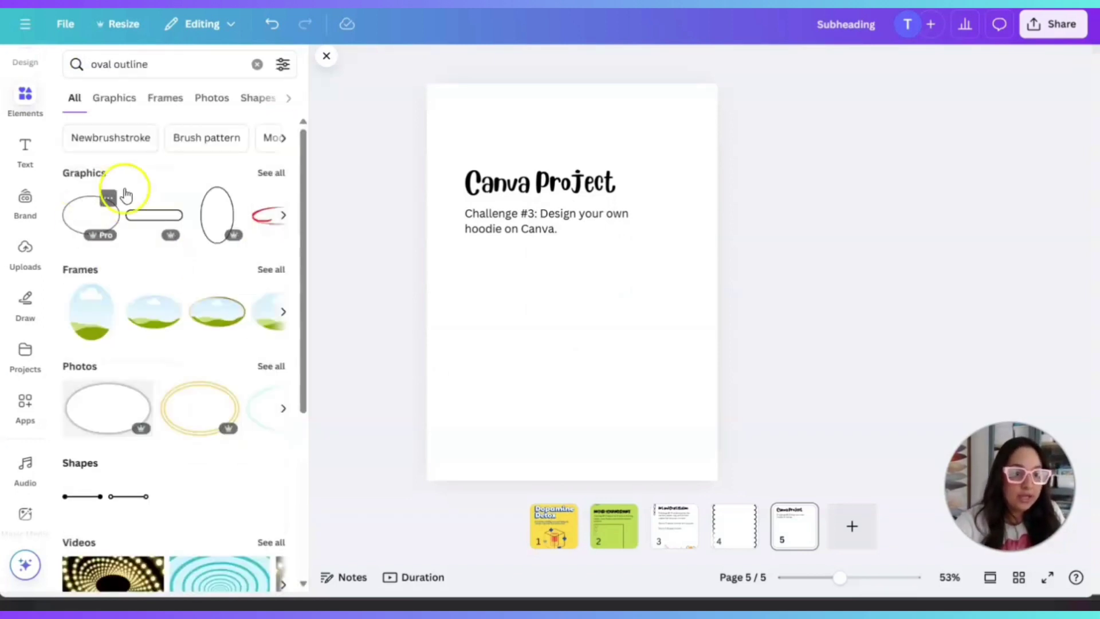
click(272, 172)
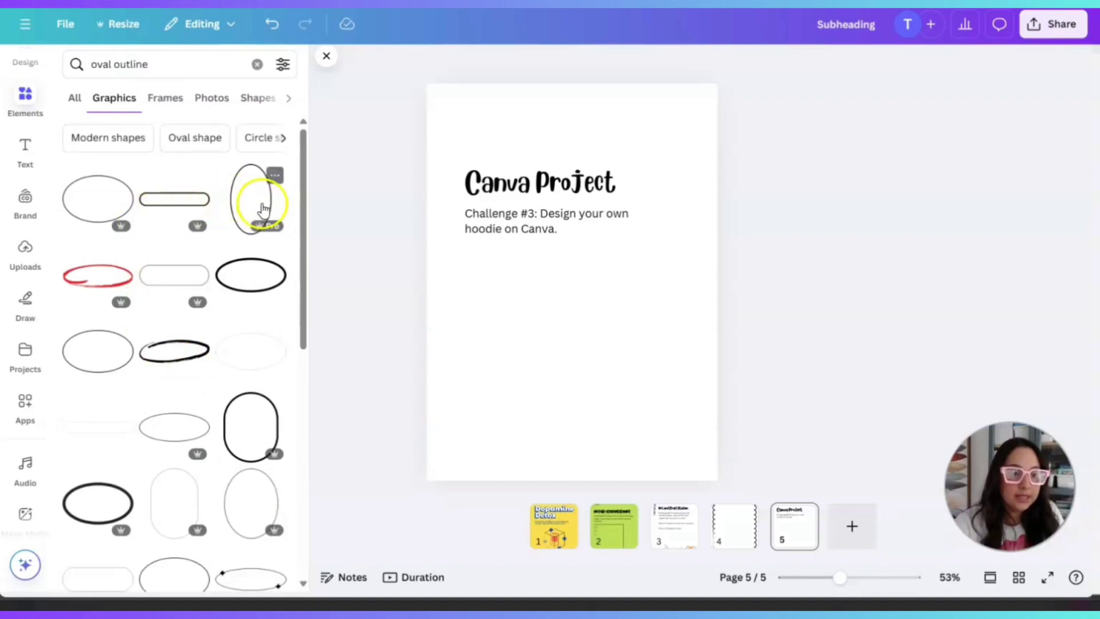
click(248, 424)
drag(611, 277, 592, 313)
drag(640, 255, 617, 274)
drag(576, 336, 582, 330)
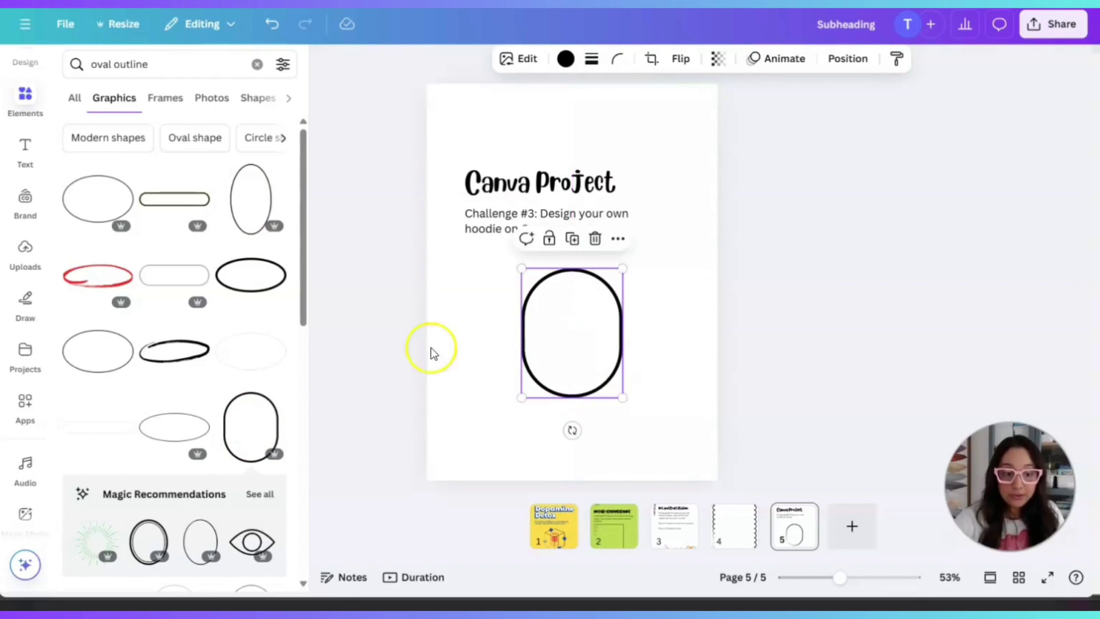
drag(163, 66, 52, 66)
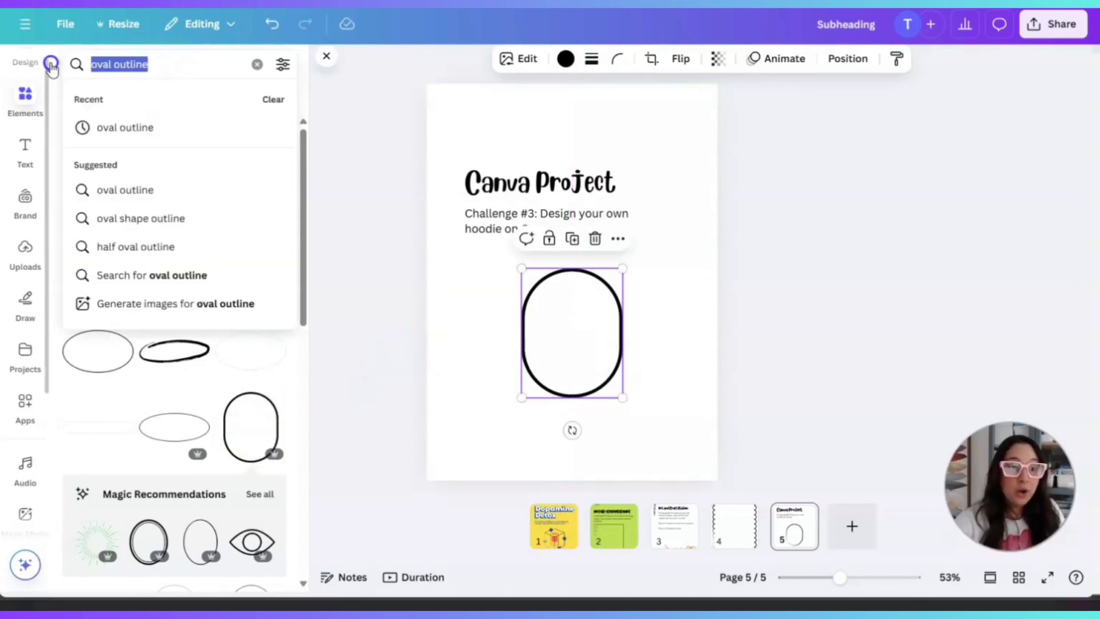
Search 'eyes' and place a shrunken pair of cartoon eyes inside the oval.
click(51, 64)
click(18, 123)
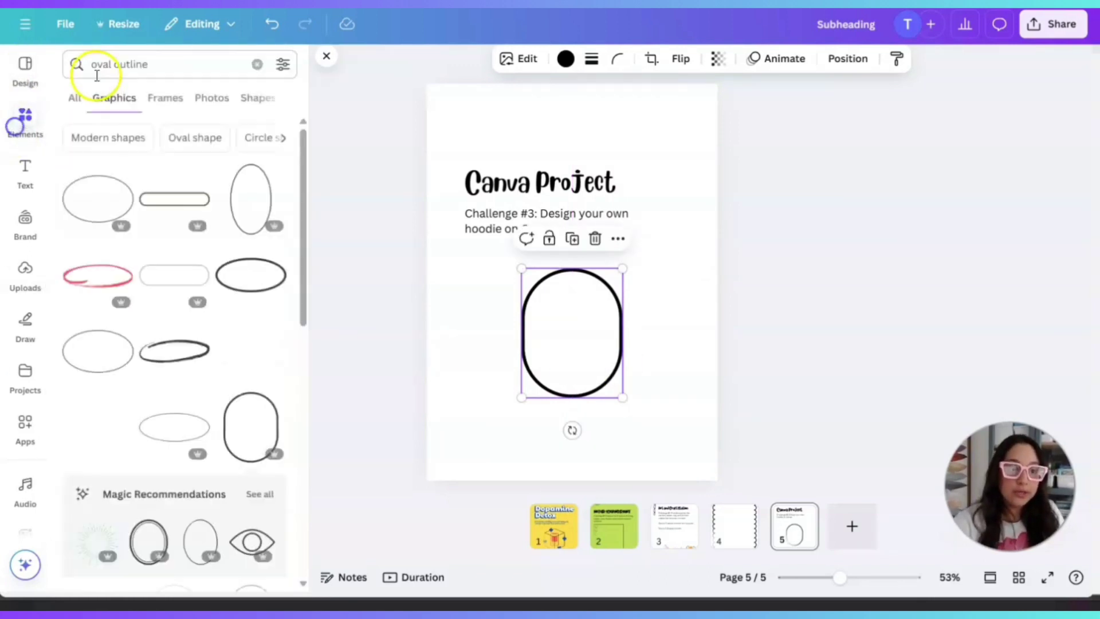
click(164, 67)
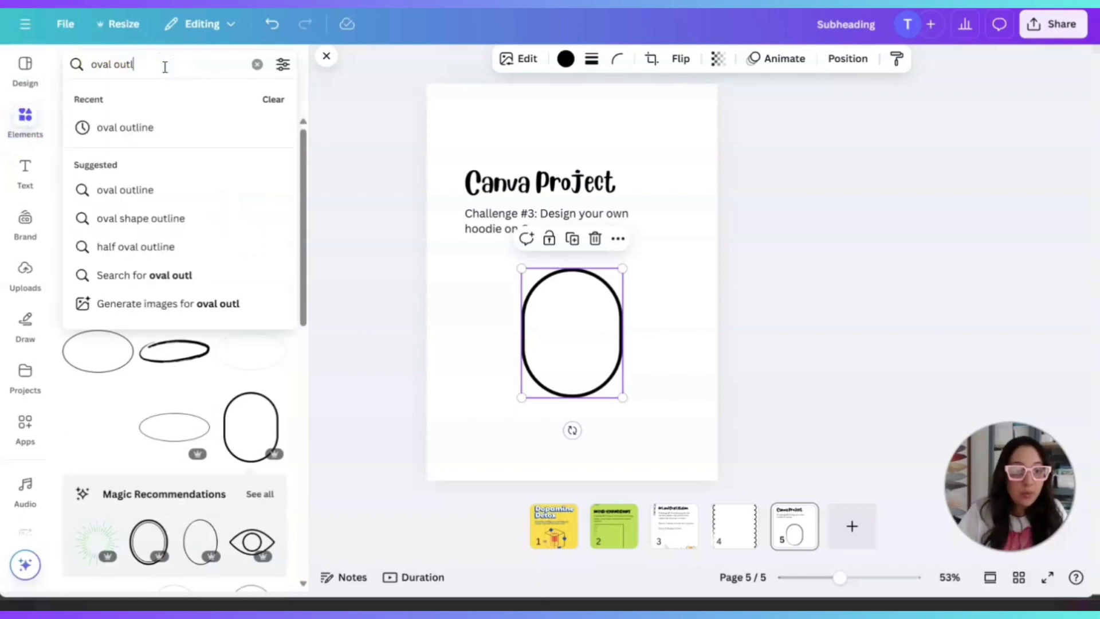
key(BackSpace)
key(BackSpace)
key(BackSpace)
key(BackSpace)
key(BackSpace)
key(BackSpace)
key(BackSpace)
key(BackSpace)
key(BackSpace)
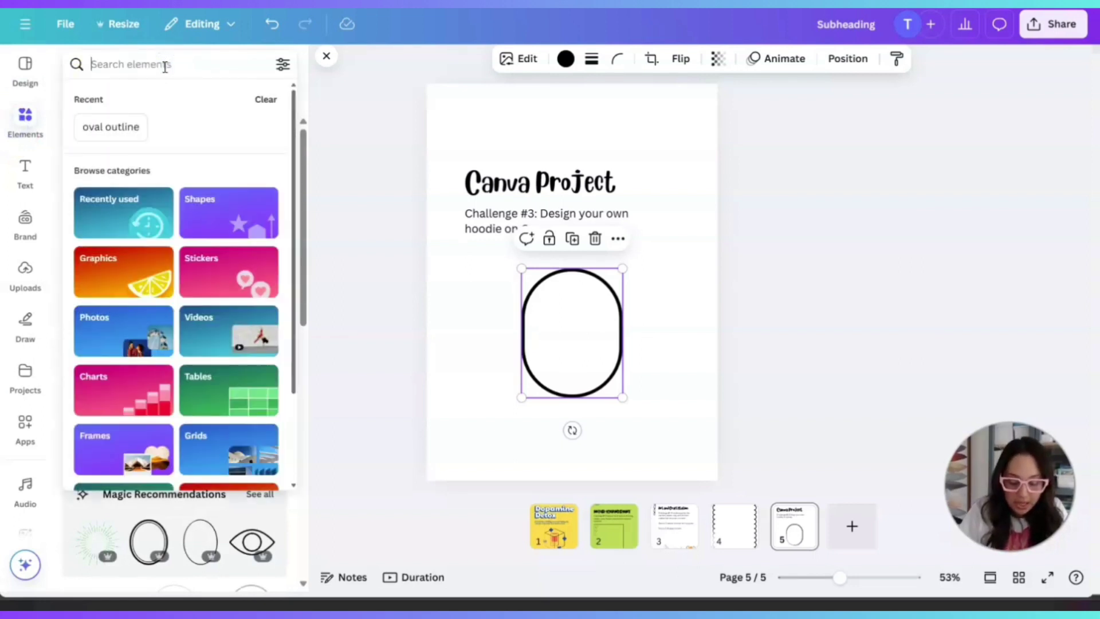
text(eyes)
key(Return)
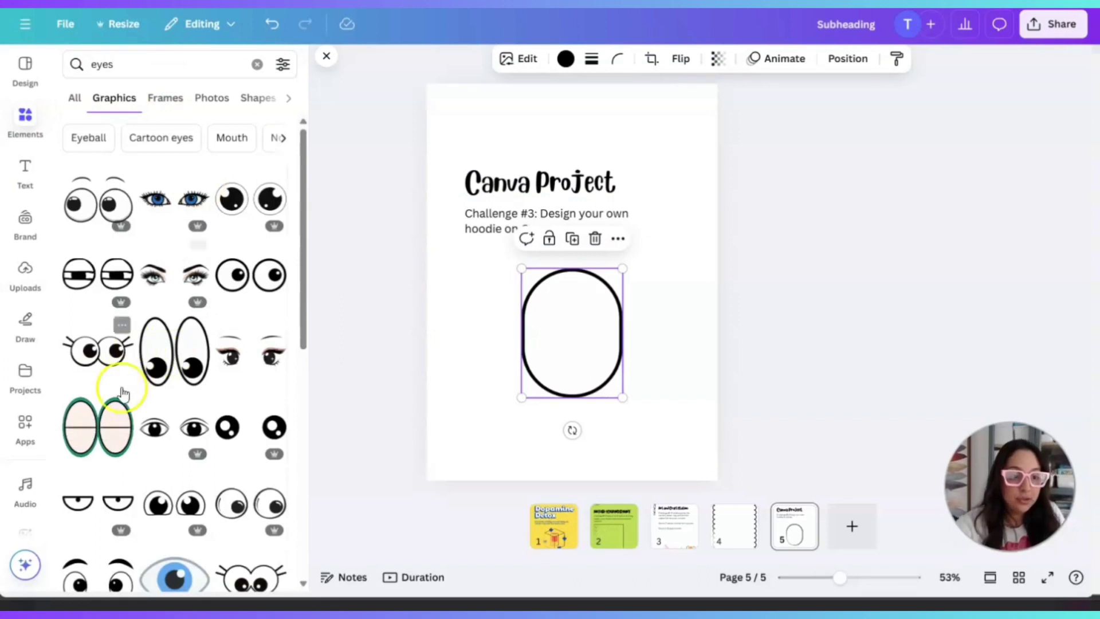
click(87, 202)
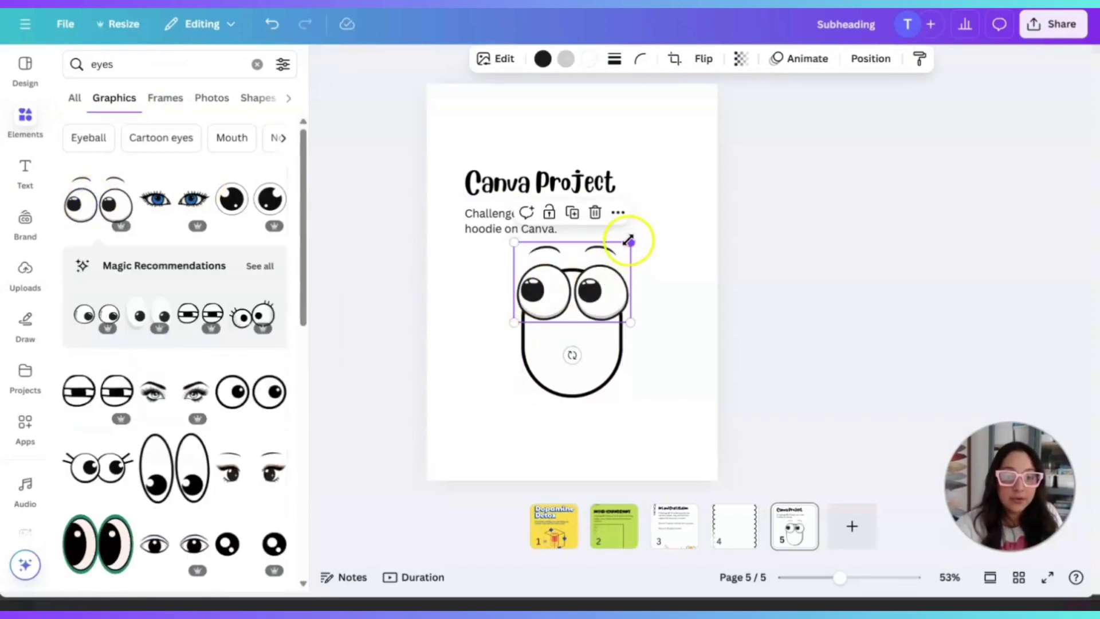
drag(629, 240, 563, 306)
Search 'arms' and place two shrunken green arms on the oval's left and right sides.
click(171, 64)
key(BackSpace)
key(BackSpace)
key(BackSpace)
key(BackSpace)
text(arms)
key(Return)
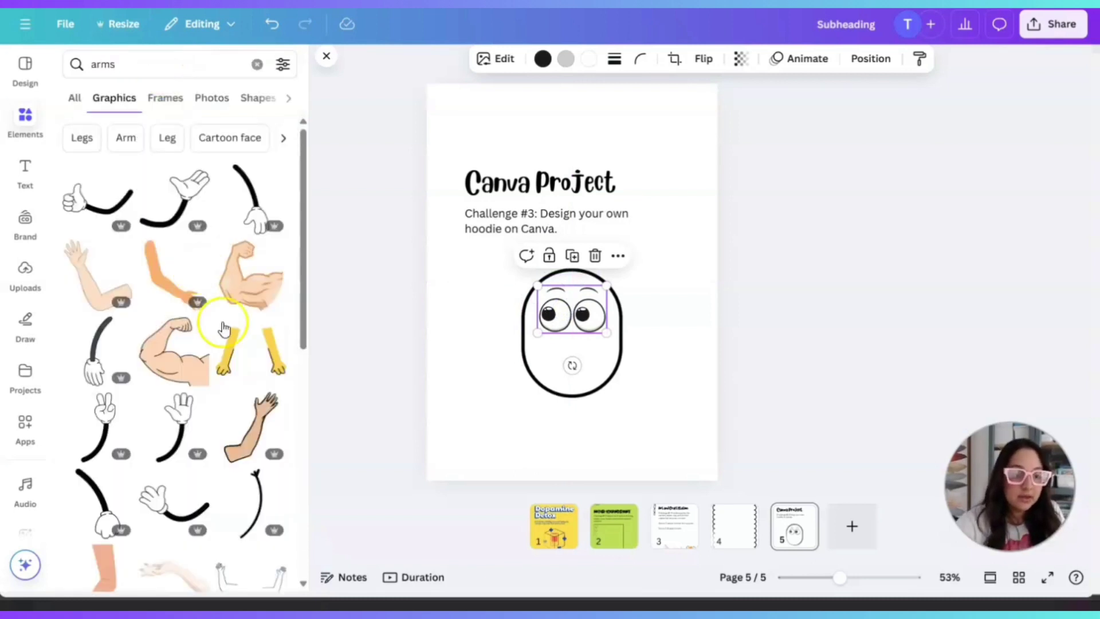
scroll(224, 328, down, 10)
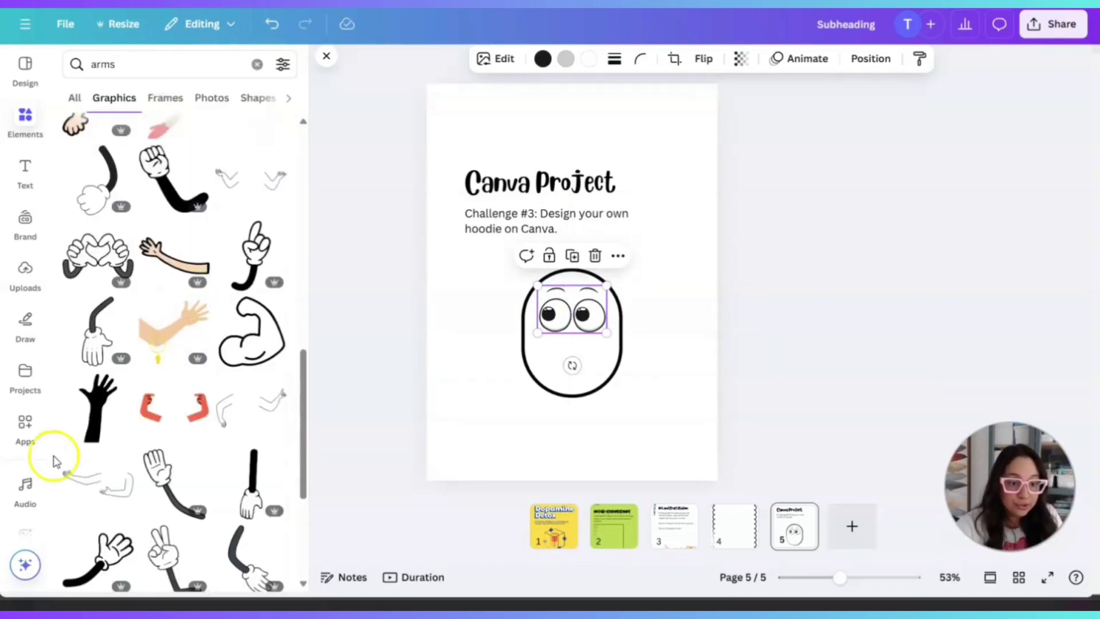
scroll(147, 395, down, 4)
scroll(147, 404, down, 5)
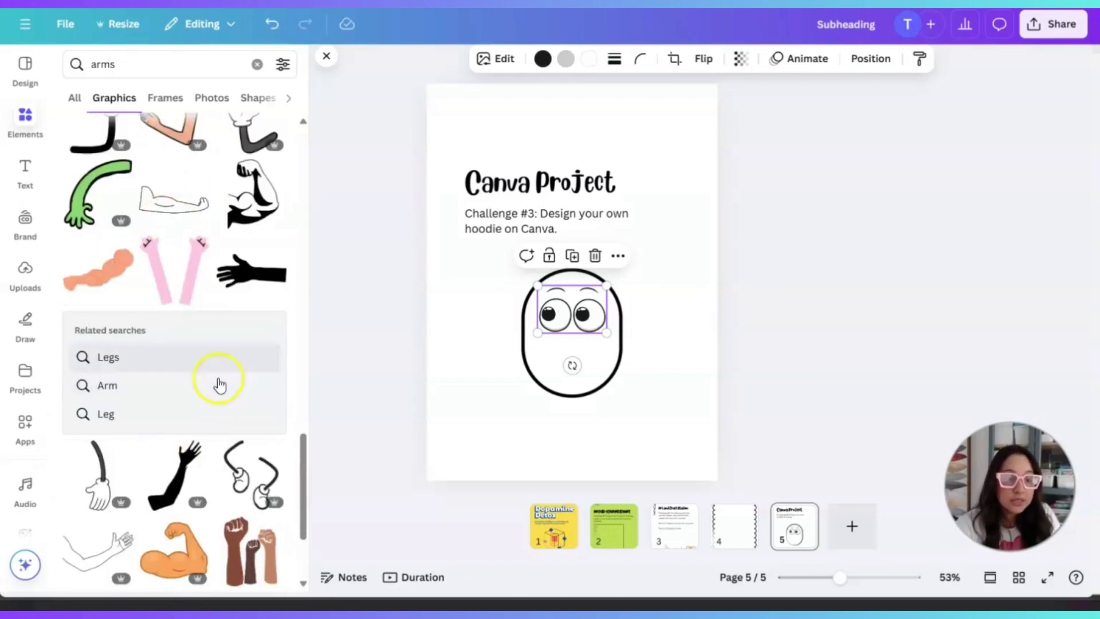
click(98, 192)
drag(564, 258, 464, 357)
drag(415, 440, 466, 384)
drag(504, 344, 500, 340)
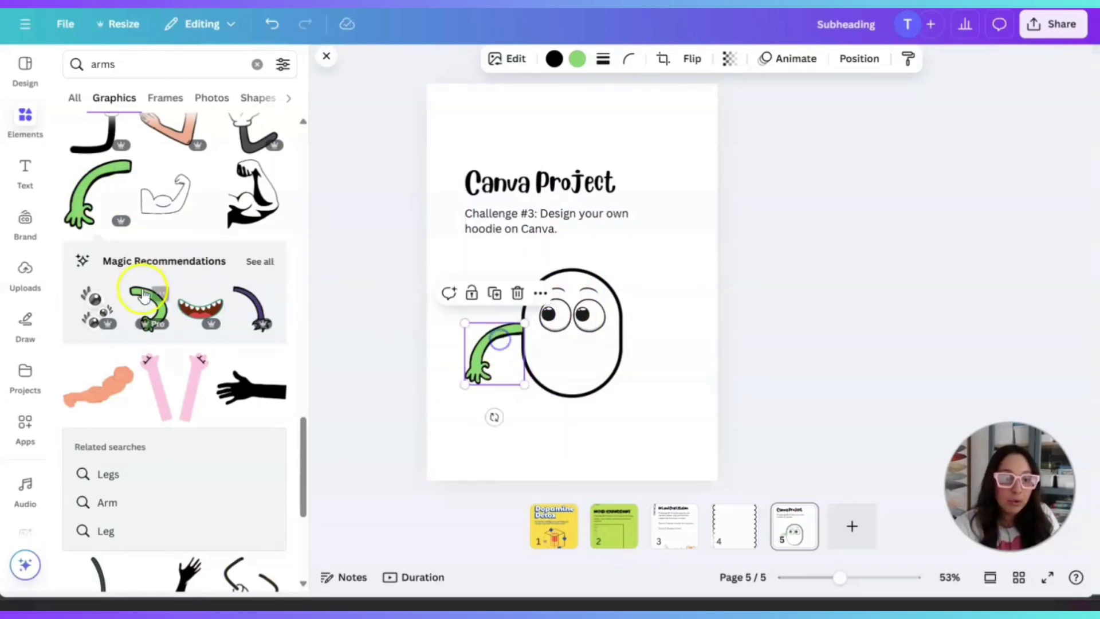
click(138, 297)
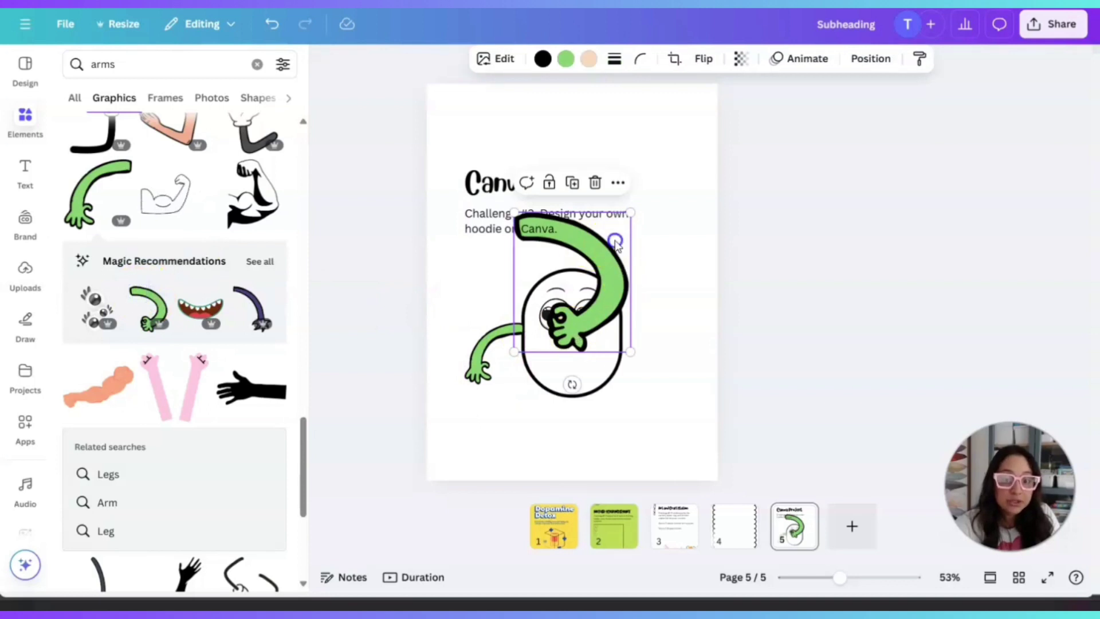
drag(599, 264, 697, 347)
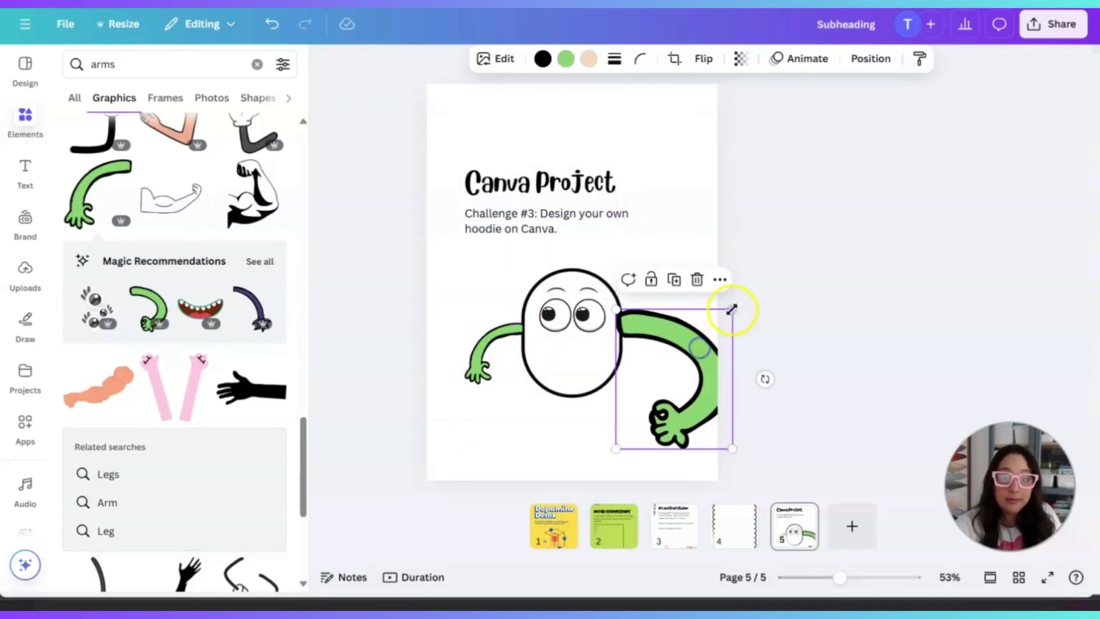
drag(730, 311, 634, 343)
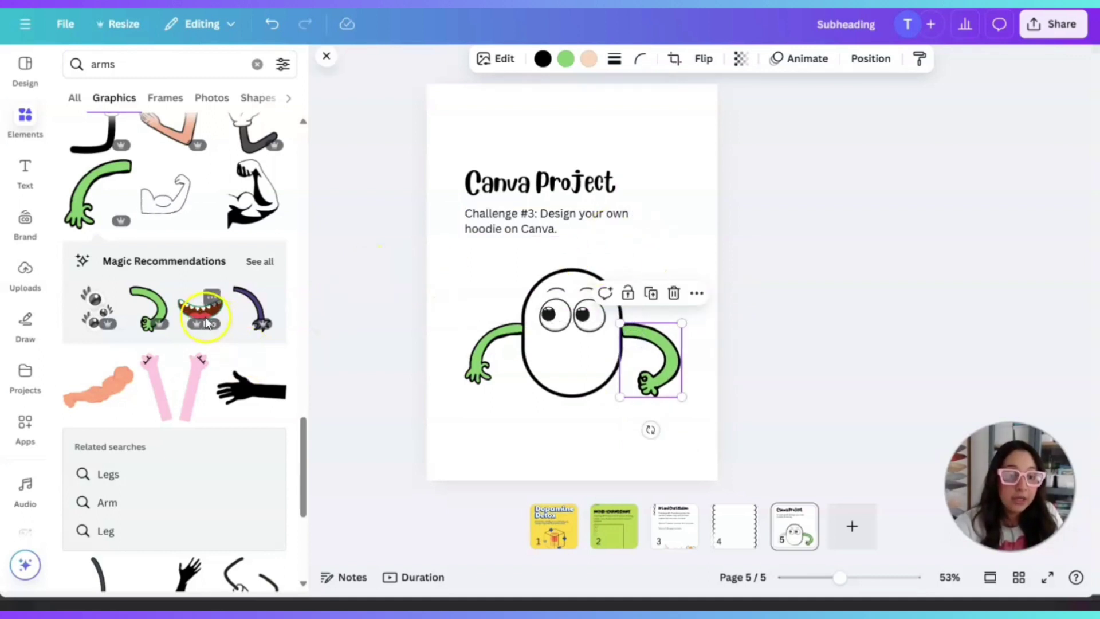
Add a toothy mouth and pink legs with shorts, sized to fit under the face.
click(185, 313)
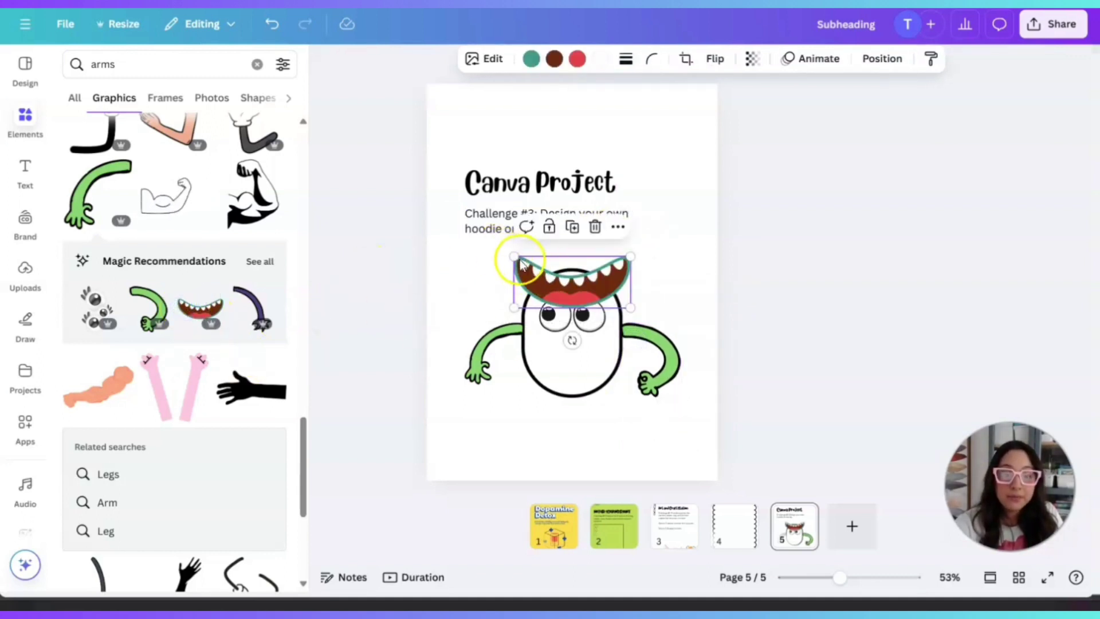
drag(509, 253, 576, 362)
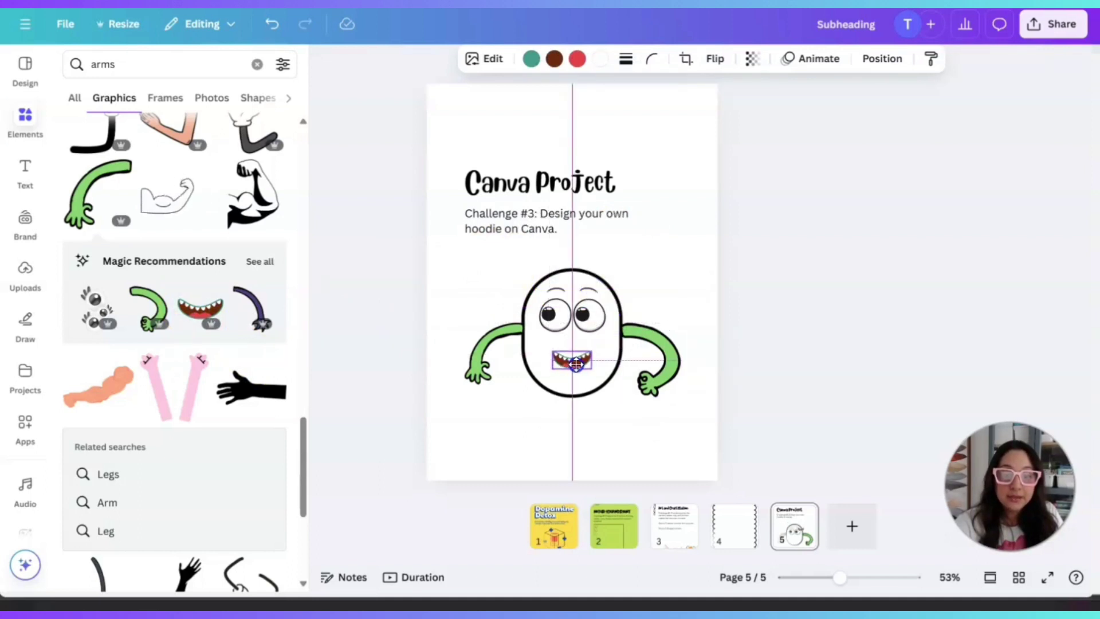
click(260, 261)
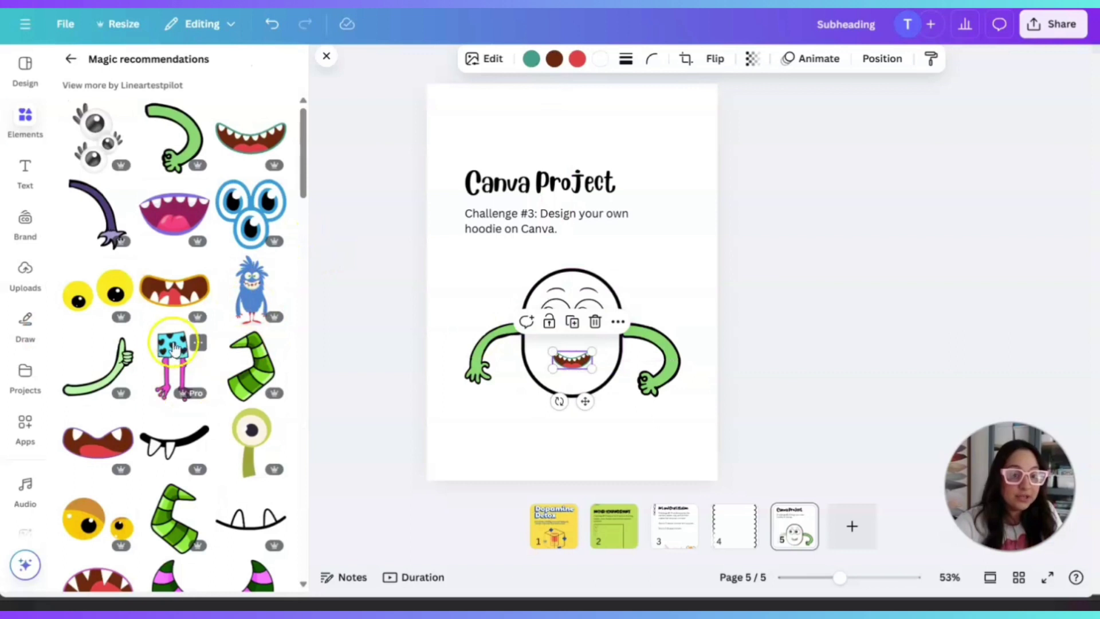
click(172, 367)
drag(665, 112, 579, 416)
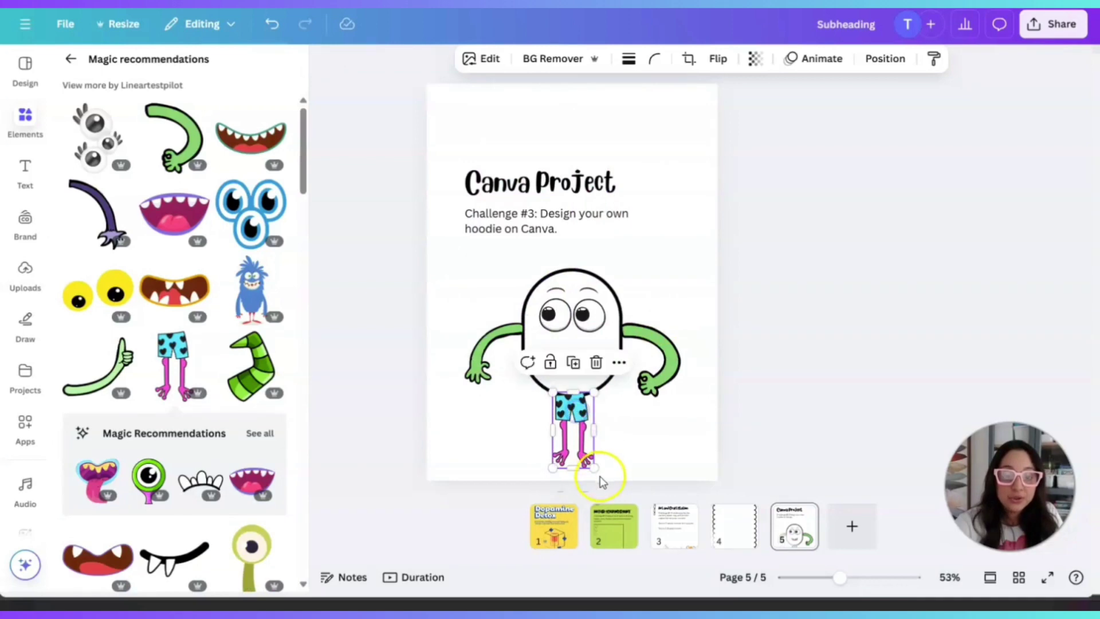
click(628, 438)
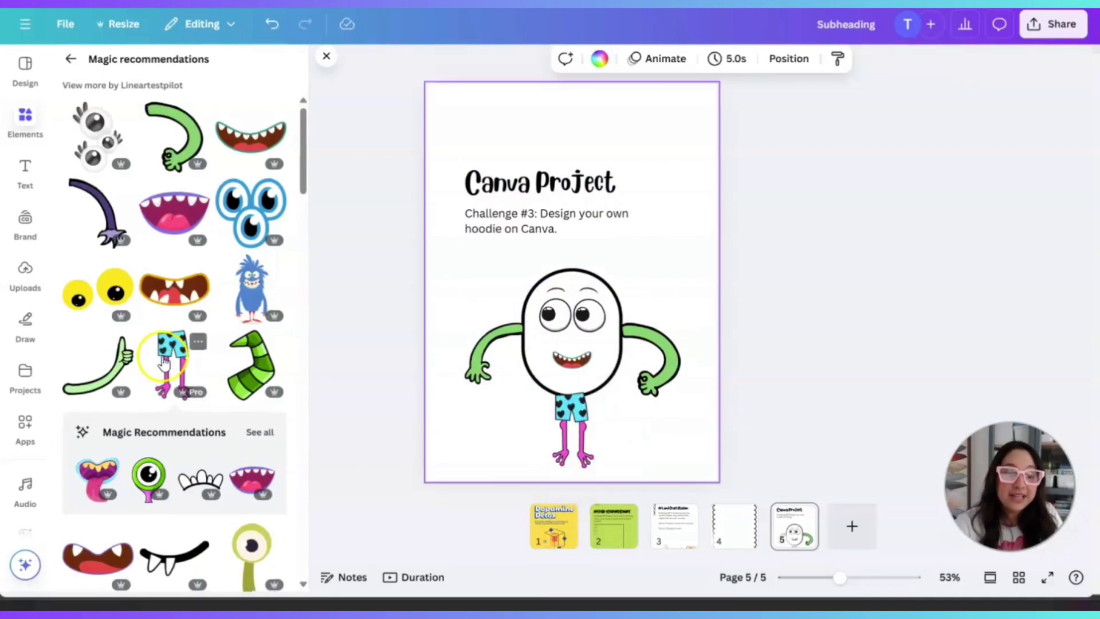
Shrink a striped horn, place it on the monster's head and tilt it slightly.
scroll(171, 338, down, 6)
scroll(172, 335, down, 2)
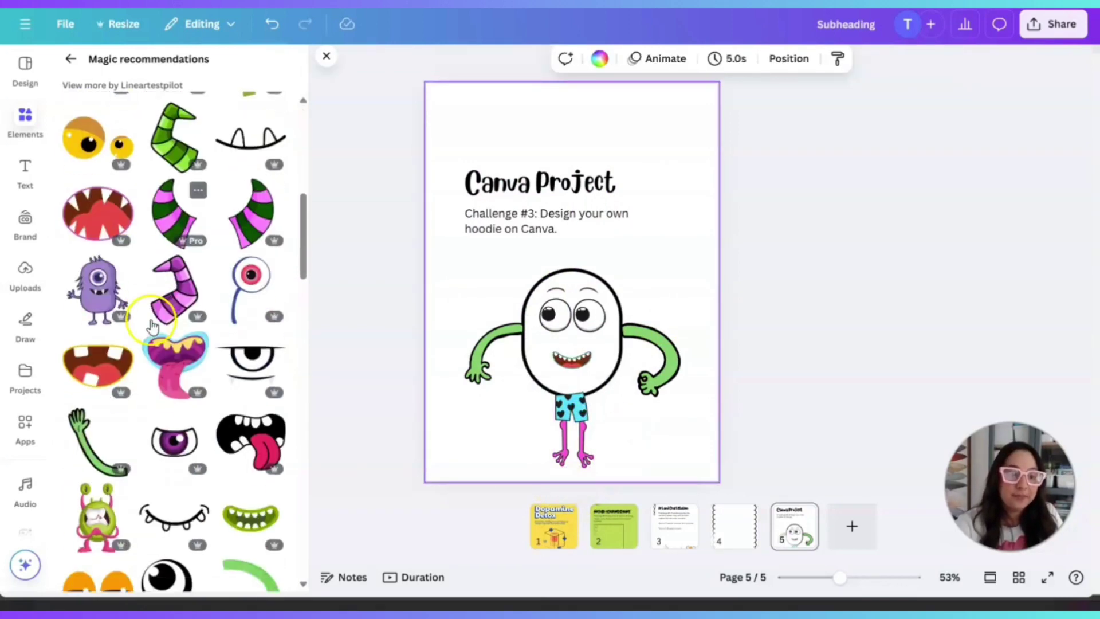
click(170, 227)
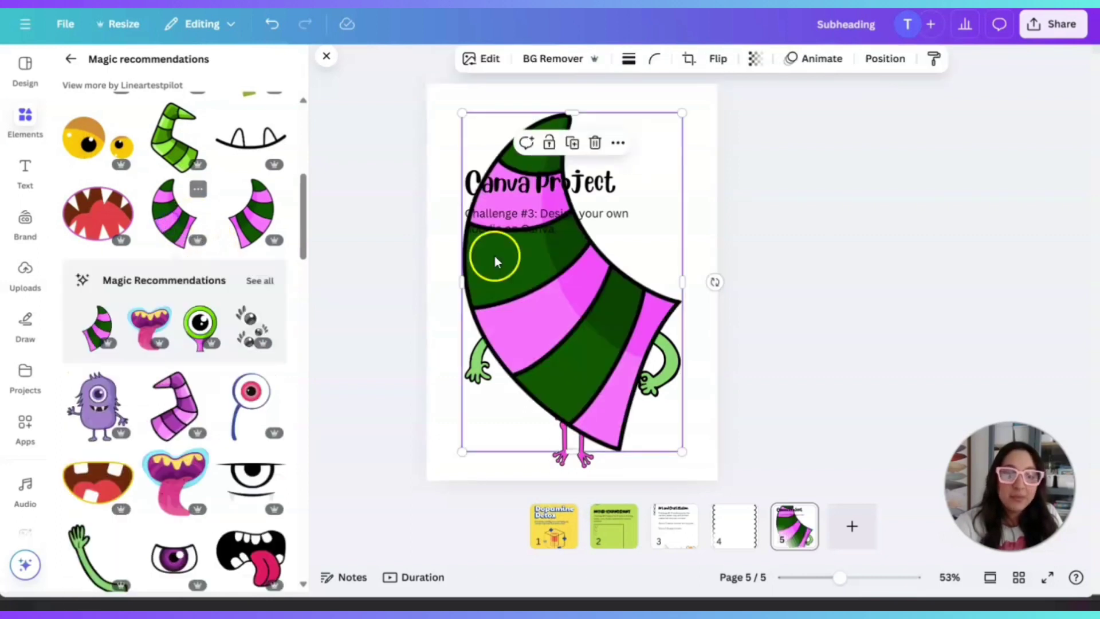
drag(682, 113, 477, 400)
click(485, 461)
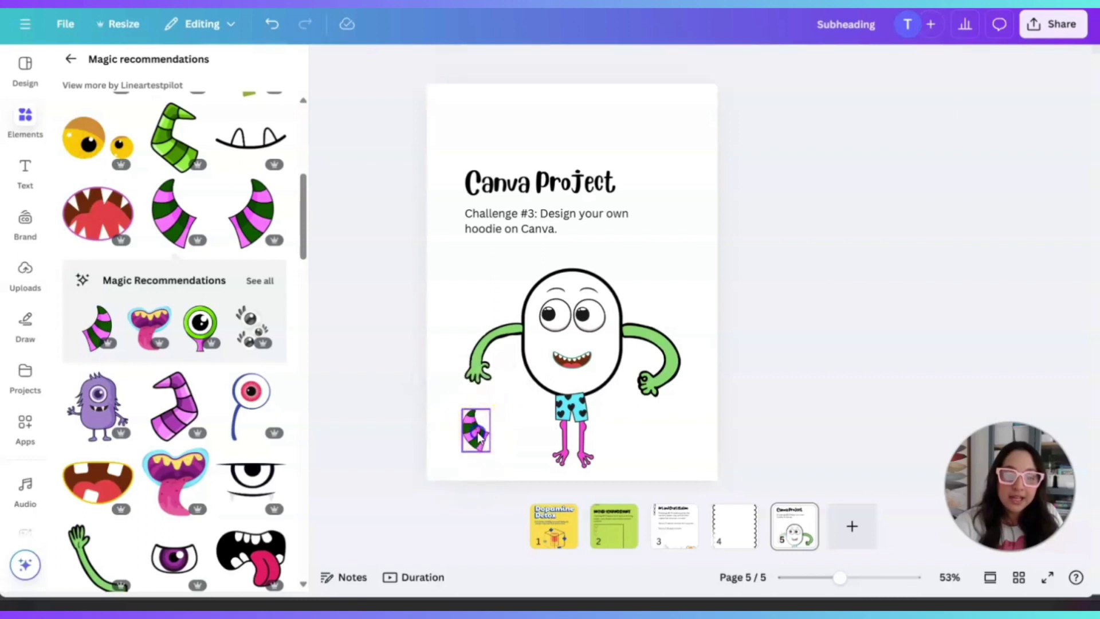
drag(475, 428, 528, 279)
click(510, 327)
mouse_move(505, 327)
mouse_down()
mouse_move(521, 356)
mouse_move(487, 320)
mouse_up()
click(530, 270)
drag(530, 278, 536, 275)
click(697, 274)
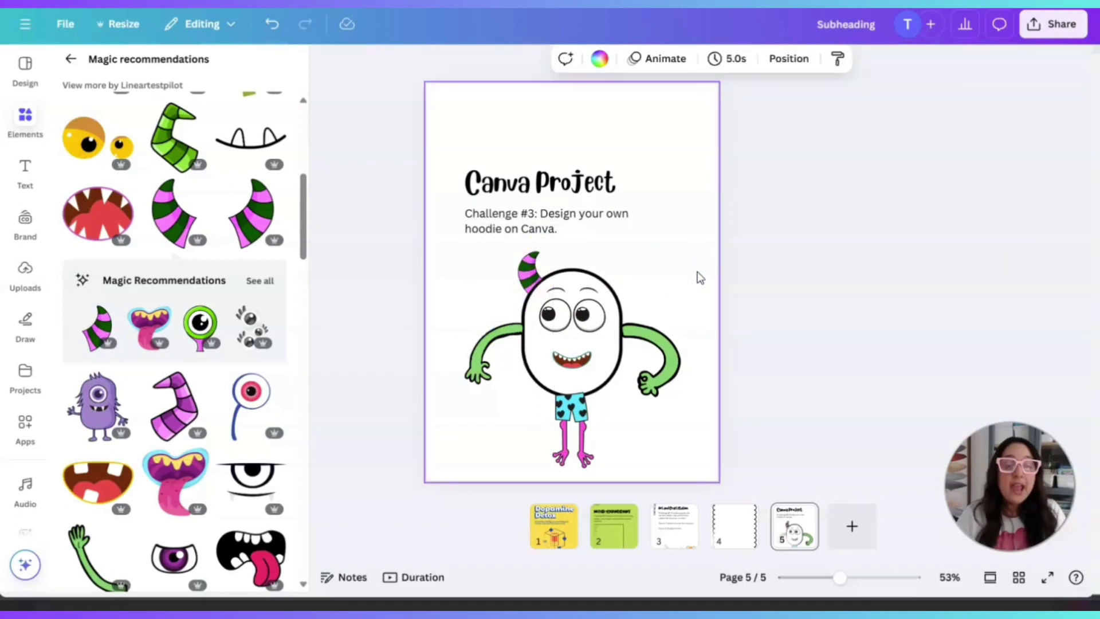
Place a small pair of yellow eyes in the page's top-left corner.
click(662, 278)
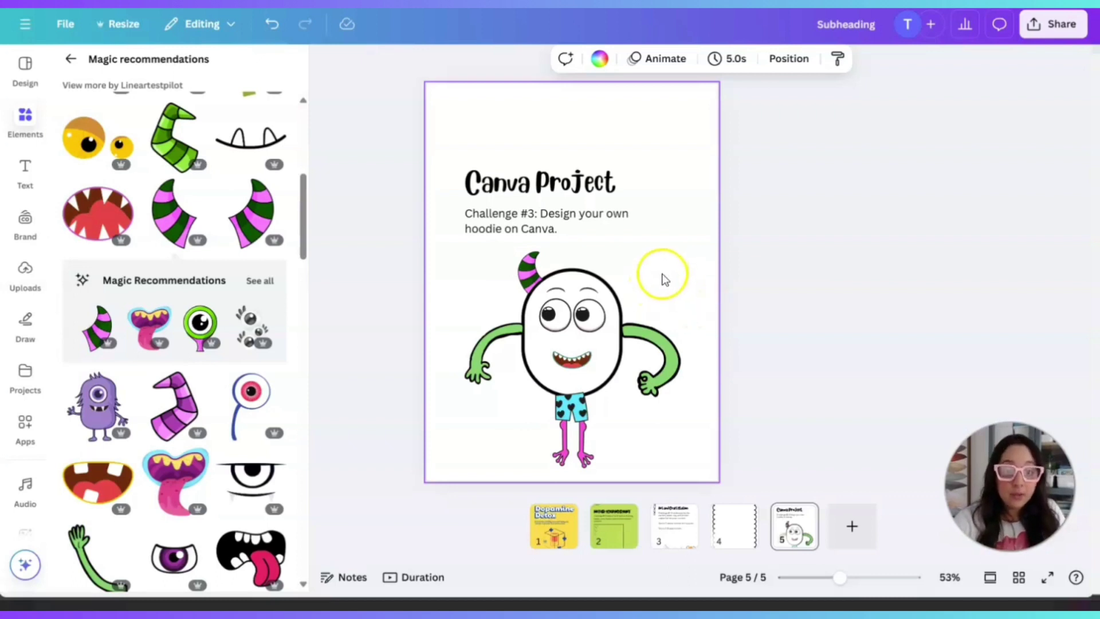
click(81, 138)
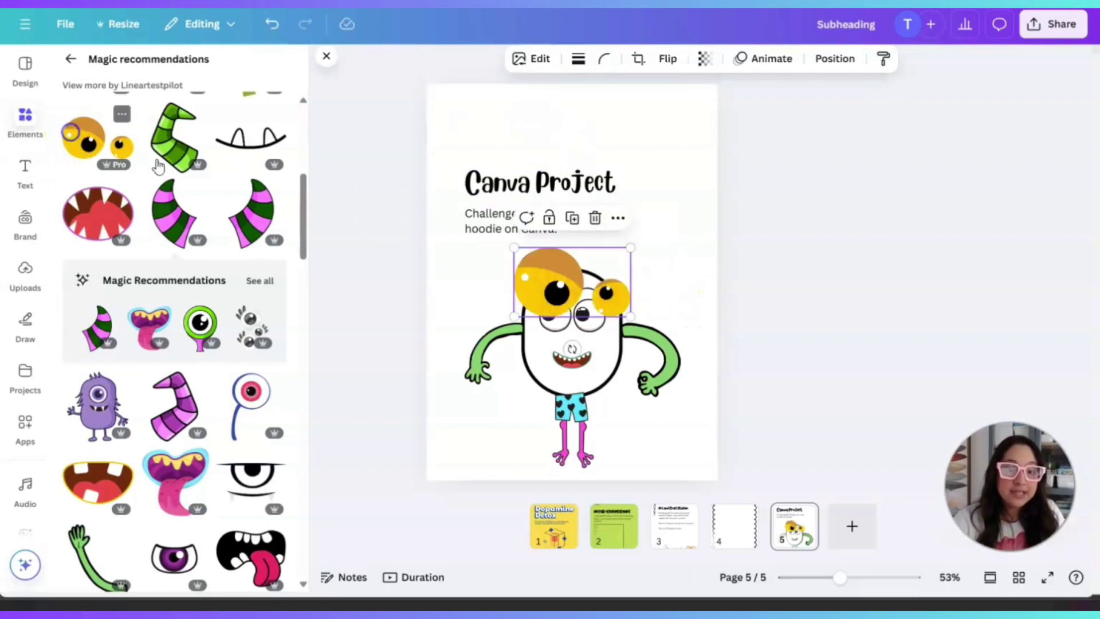
drag(556, 265, 480, 125)
click(449, 105)
click(483, 143)
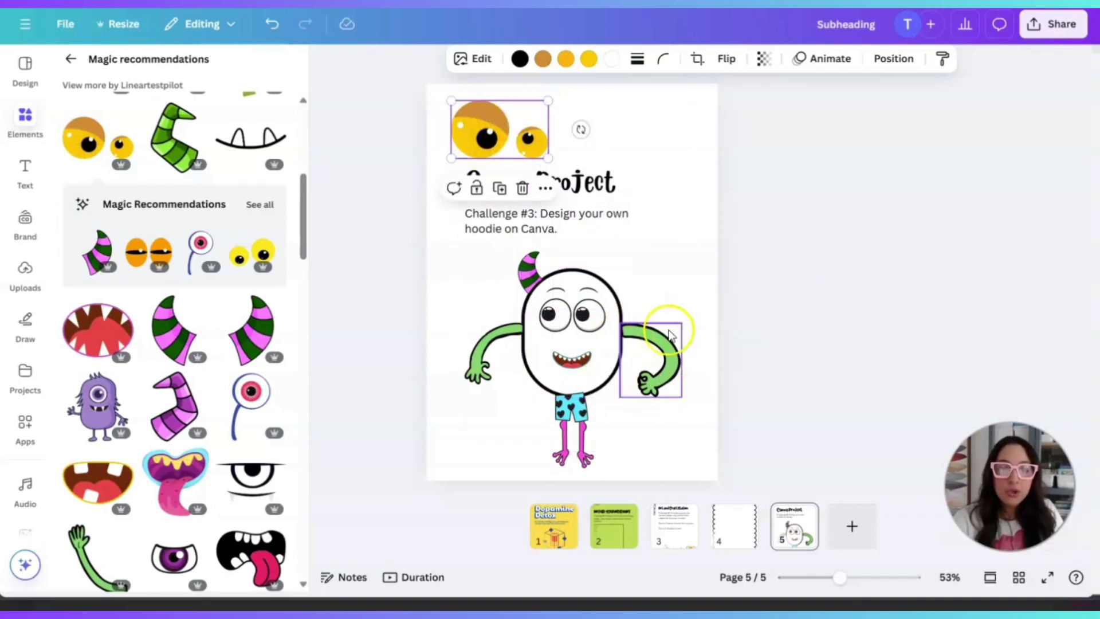
click(596, 242)
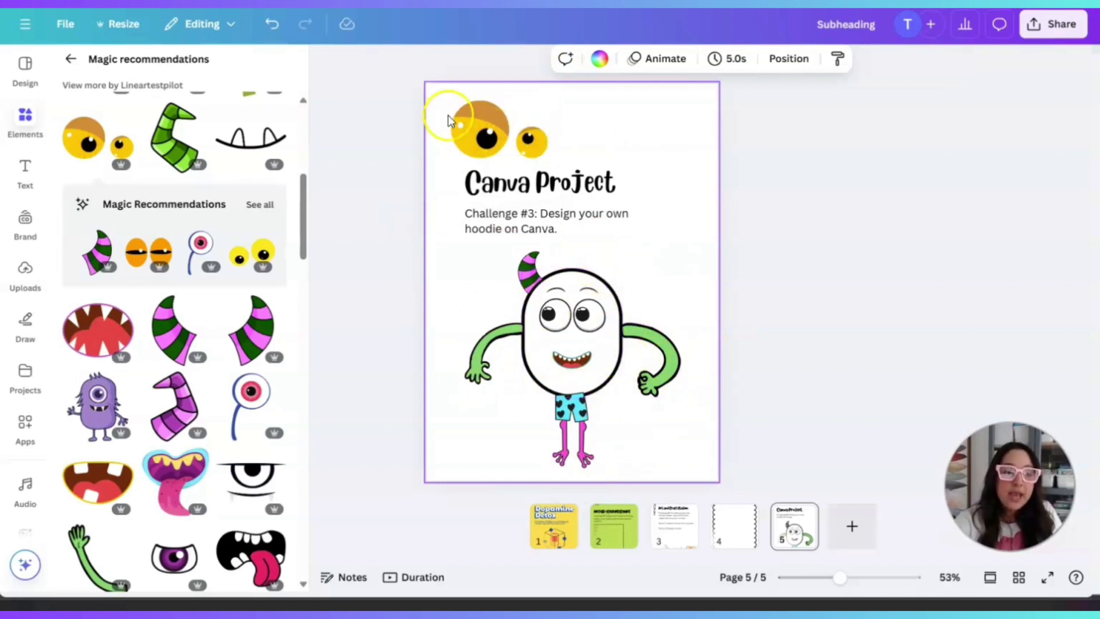
Shrink a pink striped horn into the page's top-right corner.
mouse_move(212, 464)
click(169, 406)
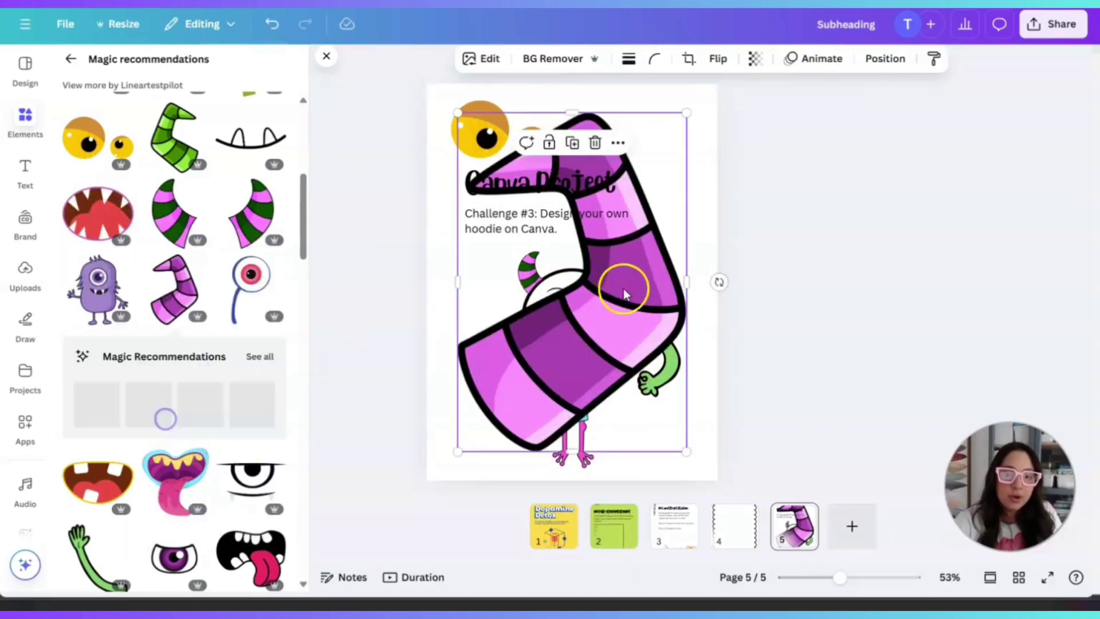
drag(456, 450, 648, 204)
drag(665, 153, 679, 152)
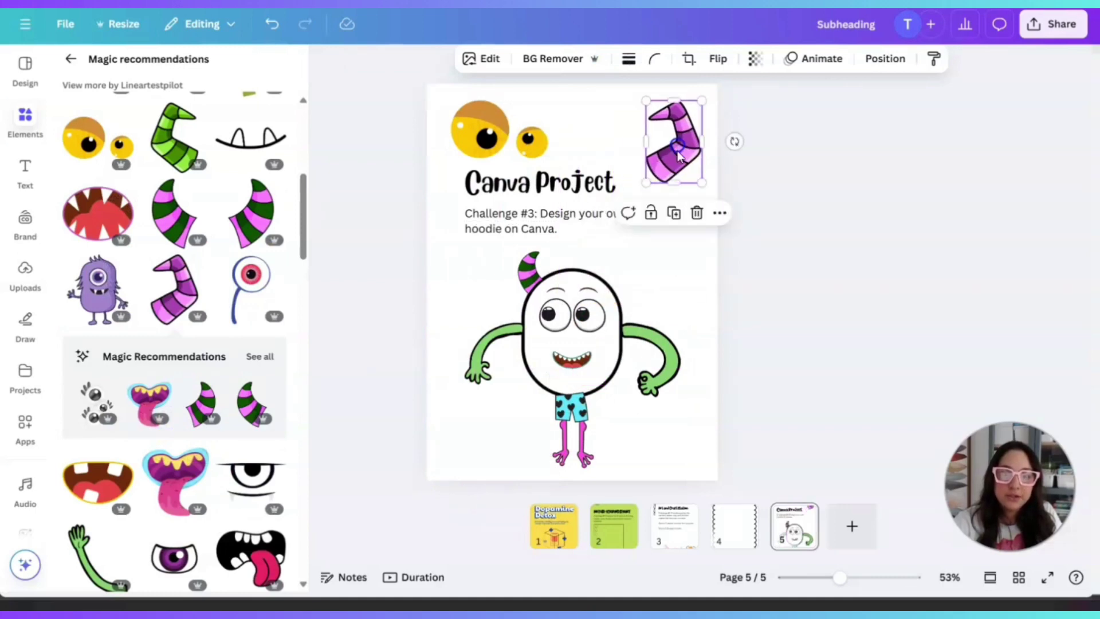
Set page 5's background to light cyan, then view pages 2 and 3.
click(702, 448)
click(599, 58)
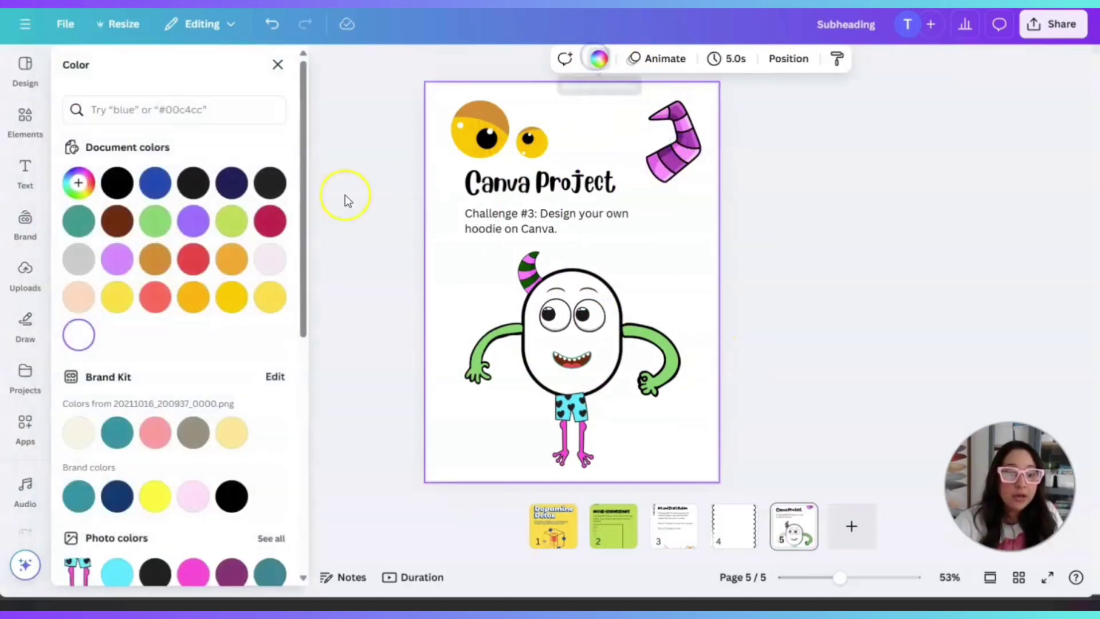
scroll(207, 441, down, 5)
click(117, 296)
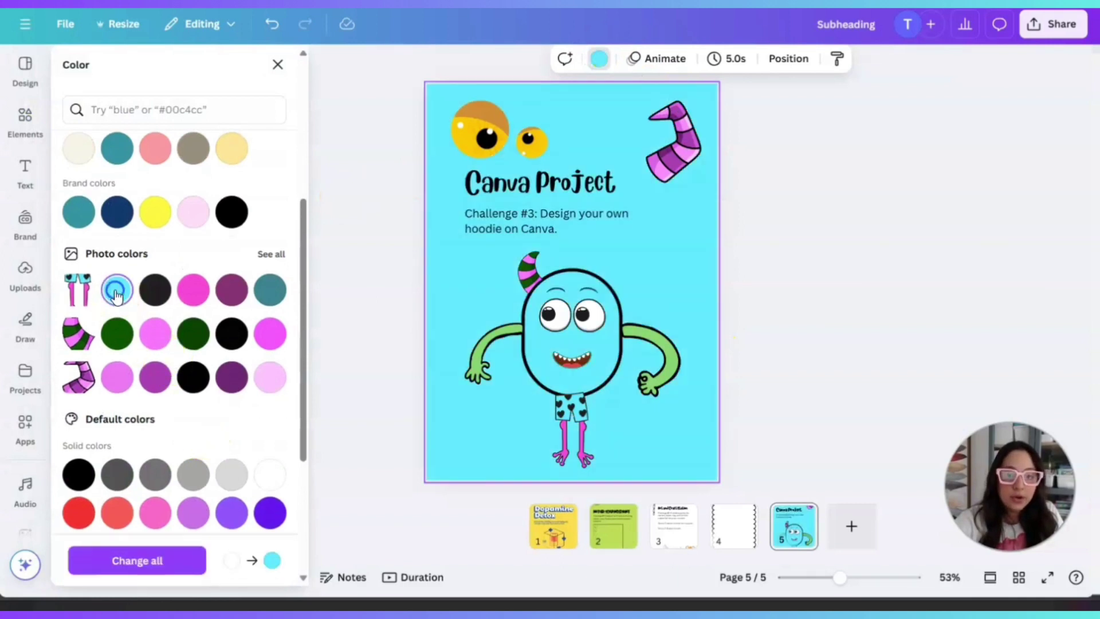
click(271, 379)
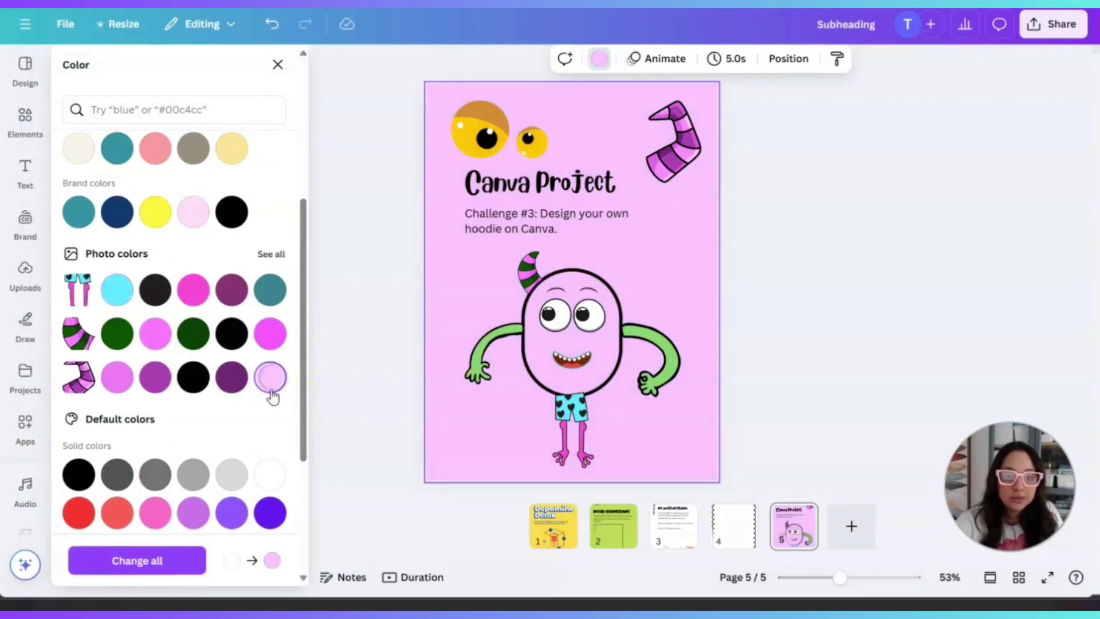
click(271, 480)
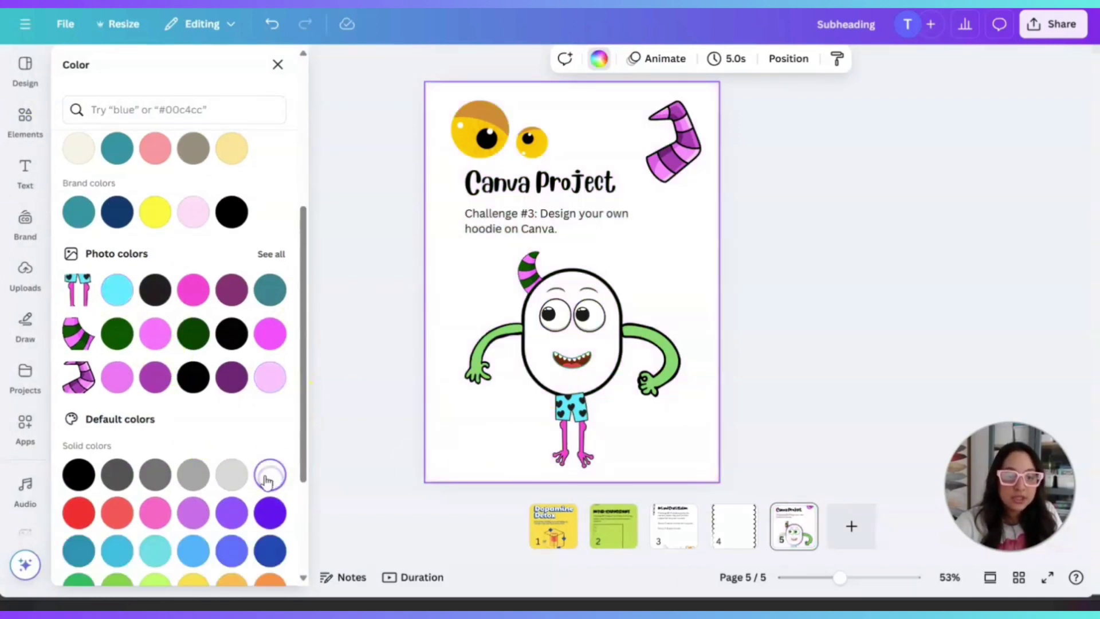
click(158, 550)
click(823, 270)
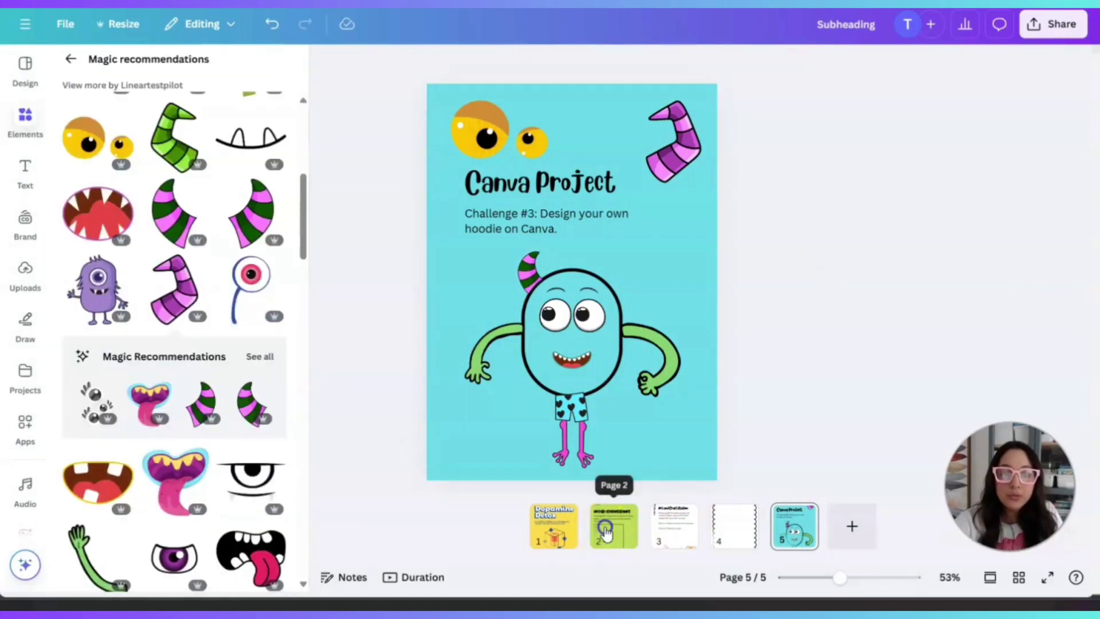
click(614, 525)
click(680, 523)
Review the booklet's cover, Nature Scavenger Hunt, pages 3 and 4, ending on monster page 5.
click(725, 536)
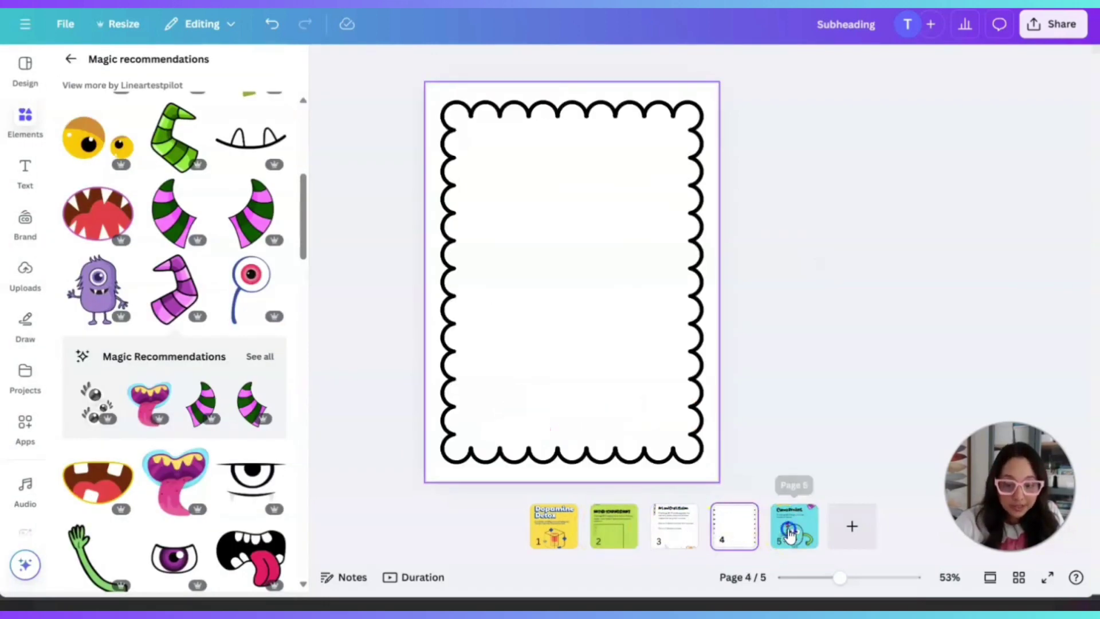
click(792, 524)
click(555, 536)
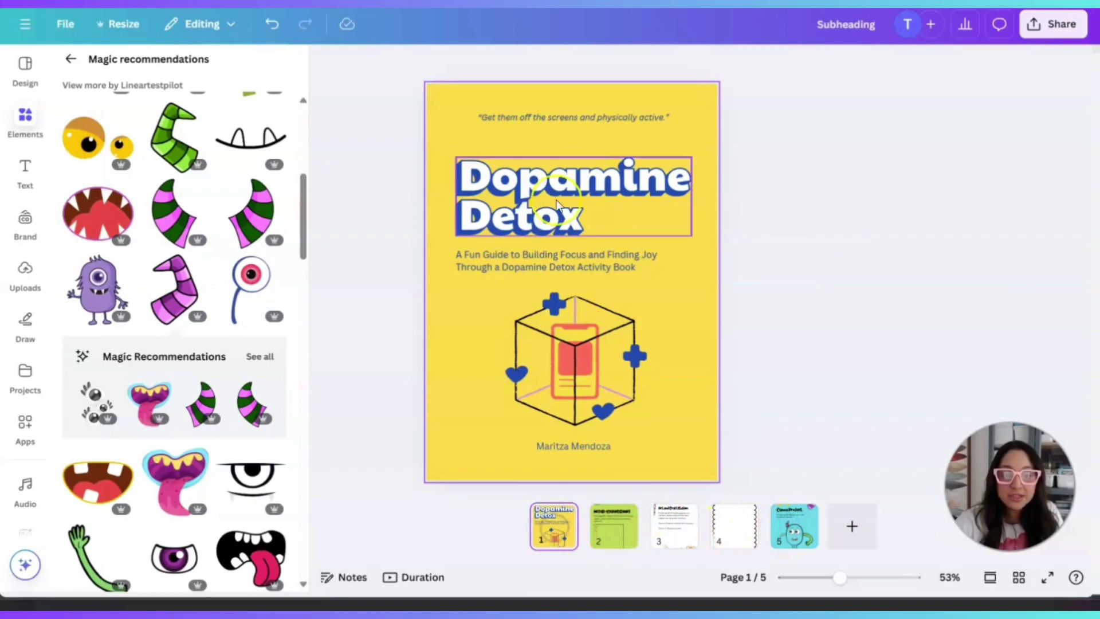
click(613, 525)
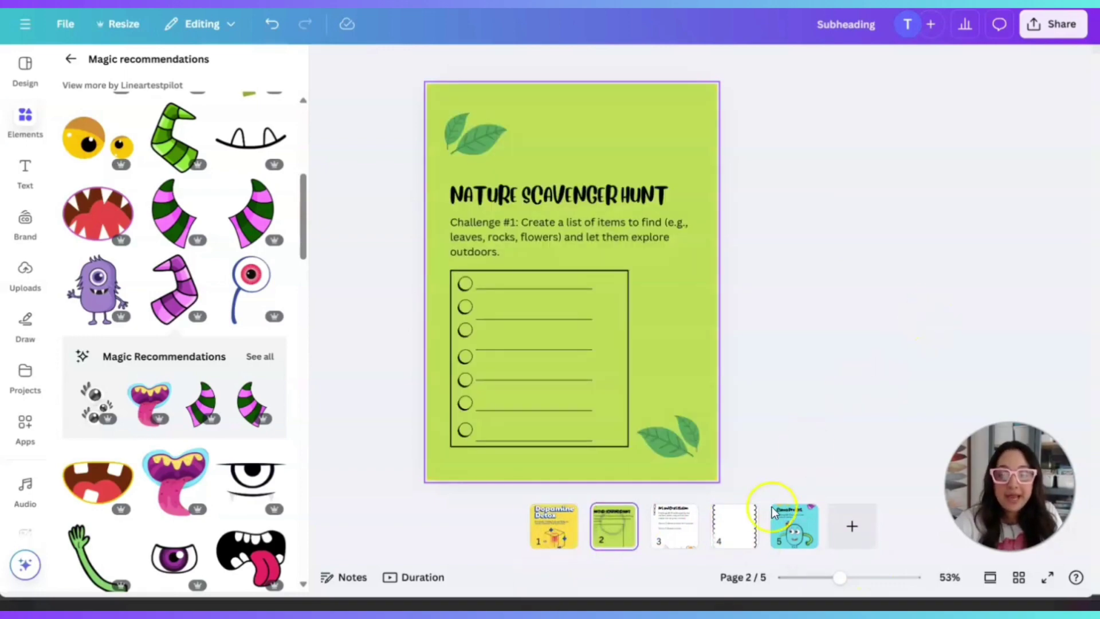
click(674, 526)
click(752, 539)
click(805, 528)
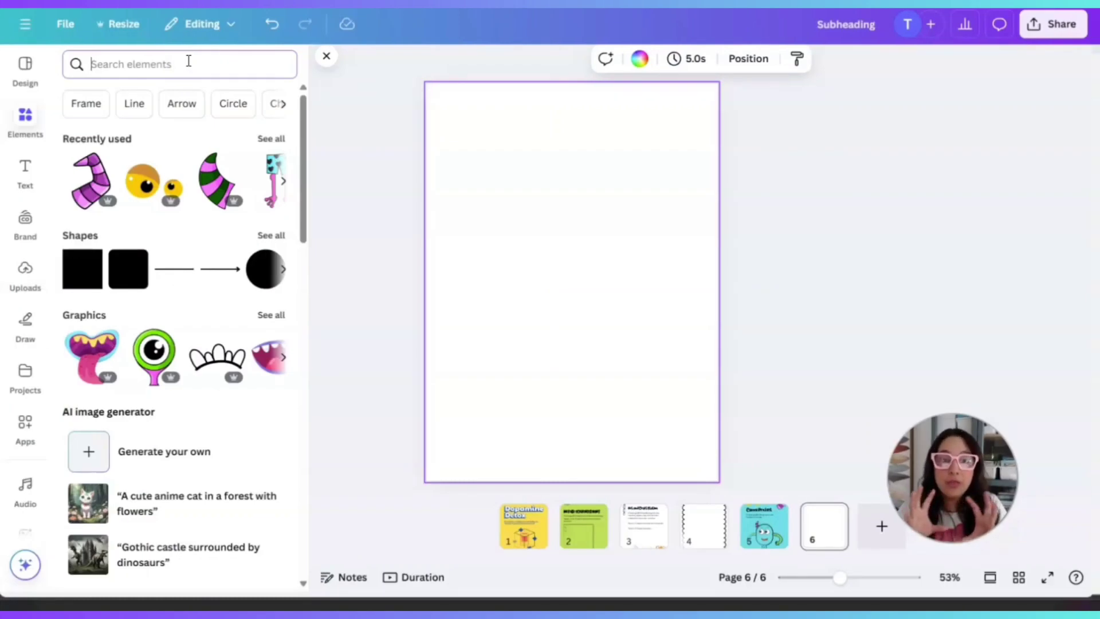
Search Elements for 'mazes' and browse the Graphics results.
click(188, 60)
text(mazes)
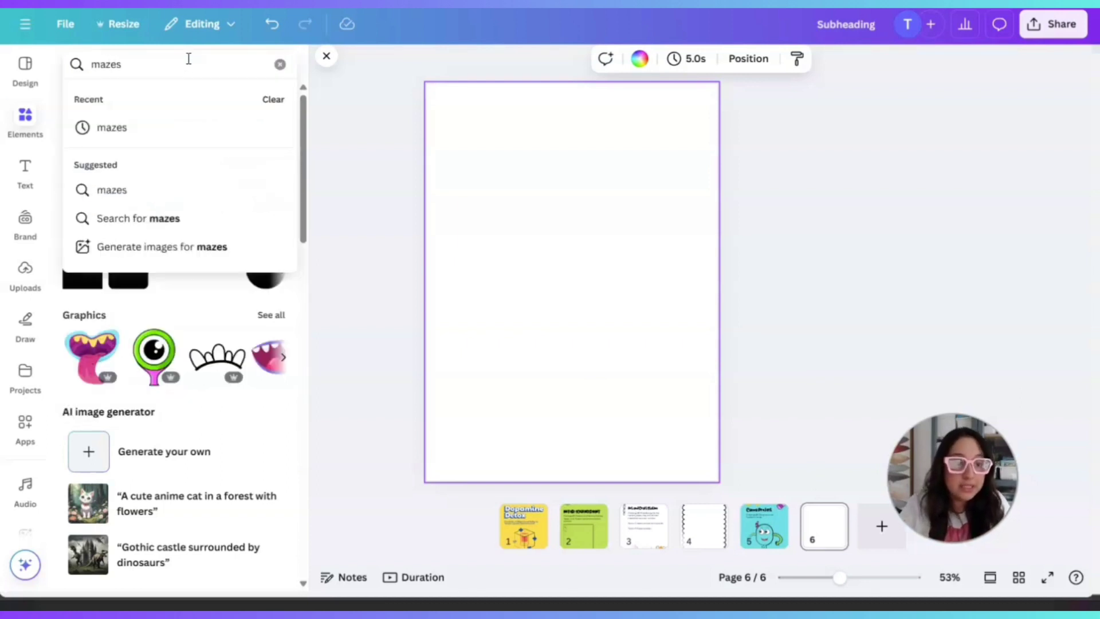
key(Return)
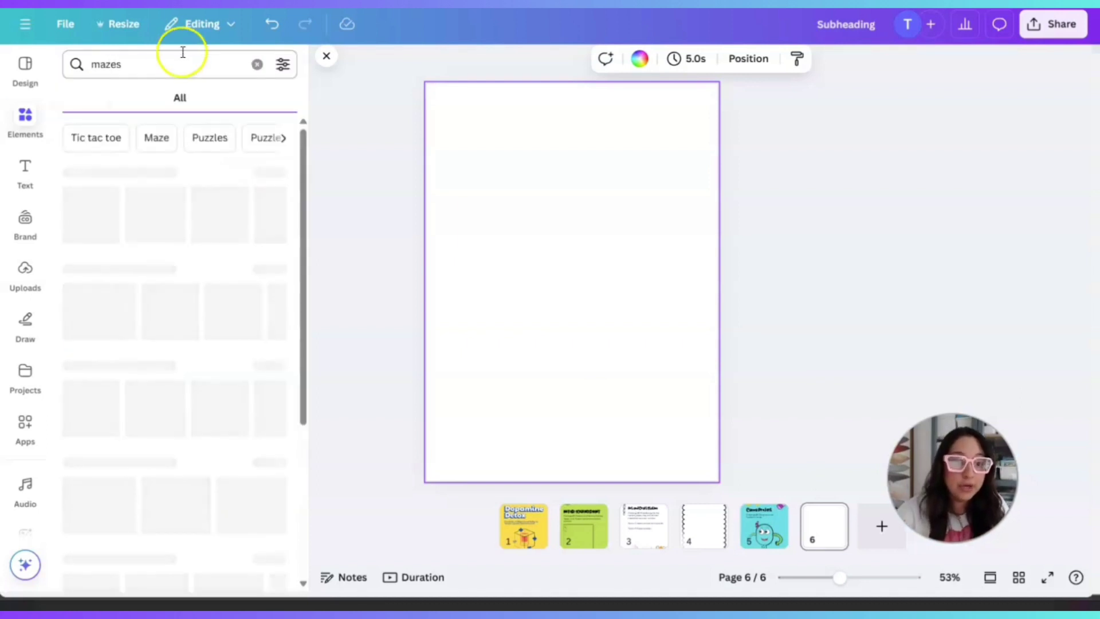
click(269, 174)
scroll(200, 366, down, 15)
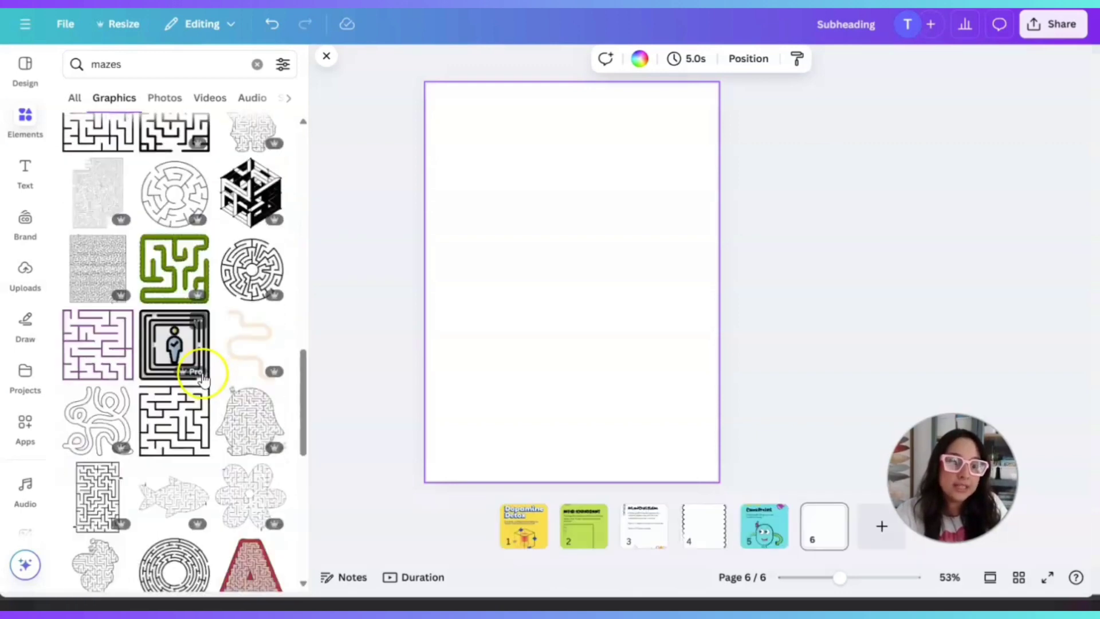
scroll(199, 370, down, 5)
Clear the search box, erasing 'mazes' and a half-typed 'colo'.
click(163, 67)
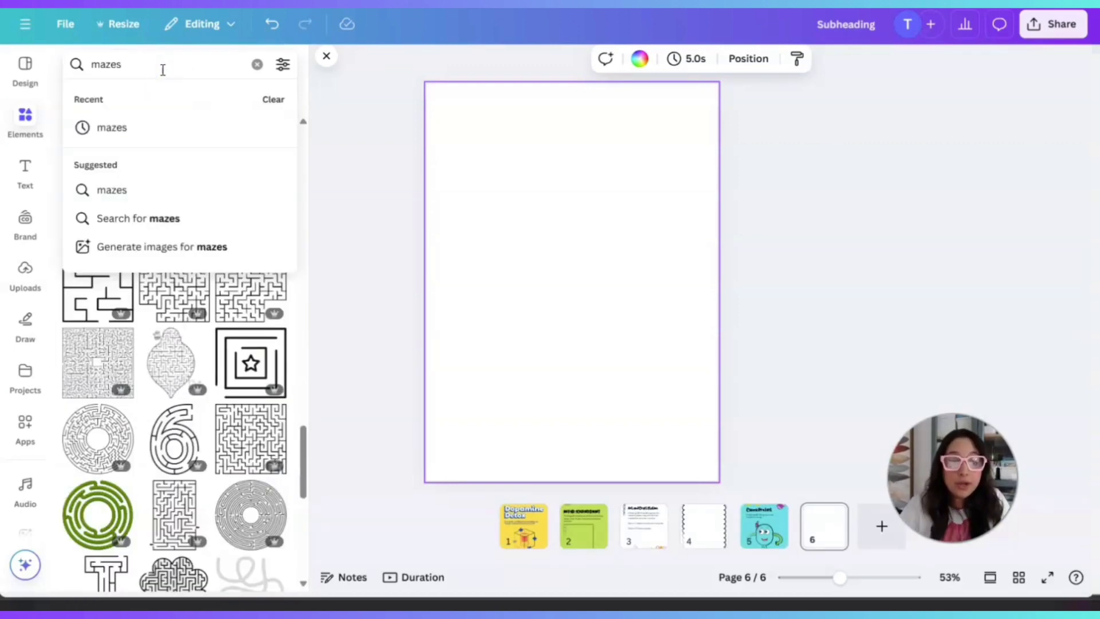
key(BackSpace)
key(BackSpace)
key(BackSpace)
key(BackSpace)
key(BackSpace)
text(colo)
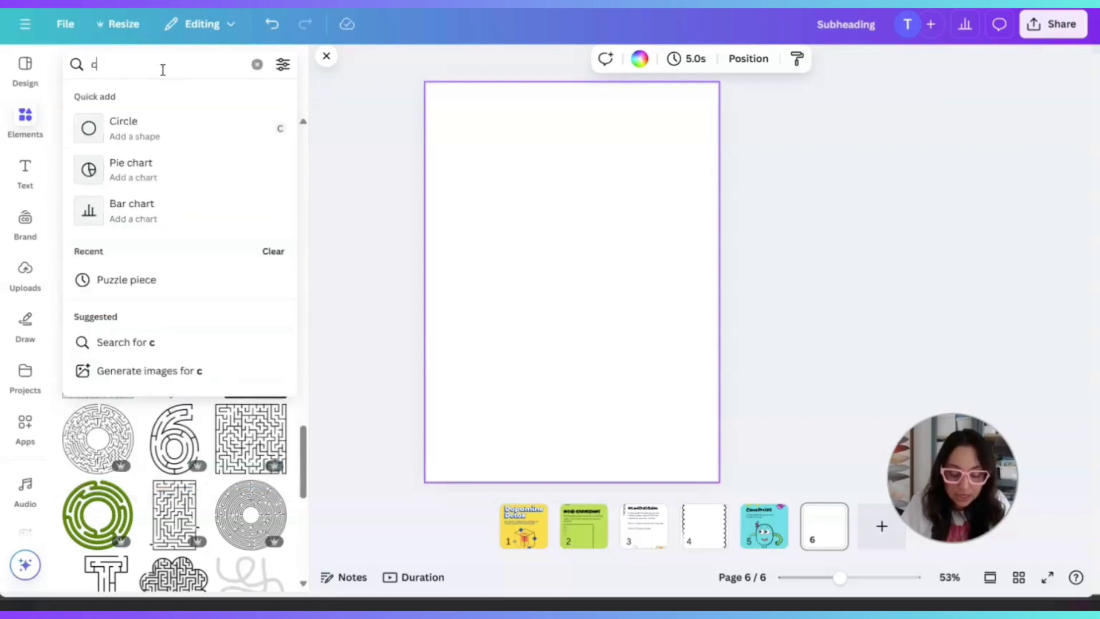
key(BackSpace)
key(BackSpace)
key(BackSpace)
key(BackSpace)
Search Elements for 'monster coloring' and enlarge the coloring page to fill page 6.
text(monster coloring)
key(Return)
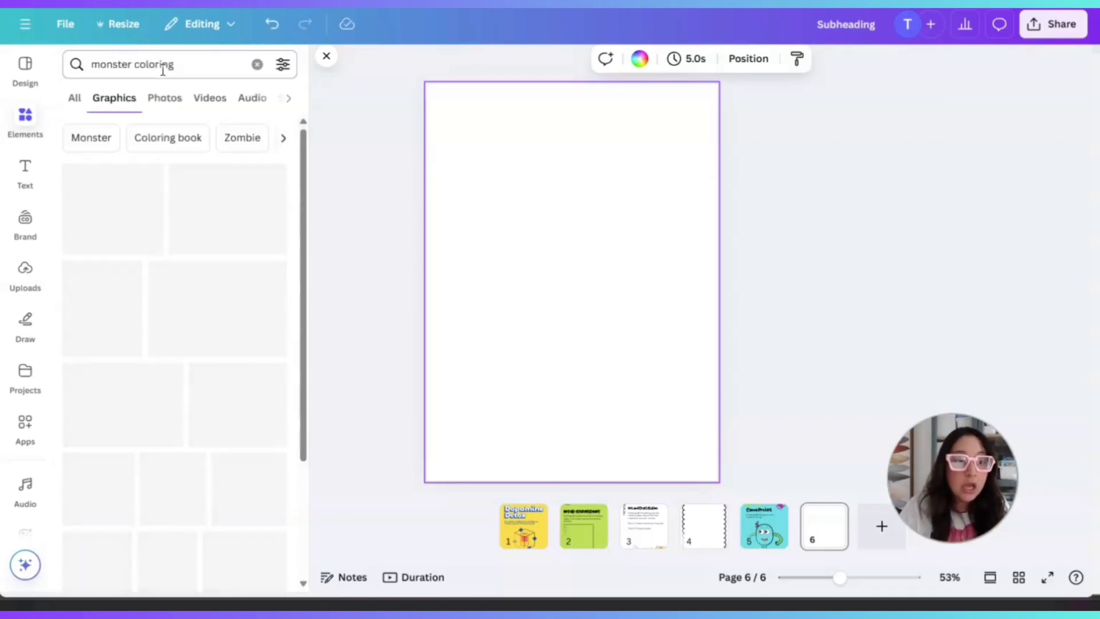
scroll(164, 384, down, 1)
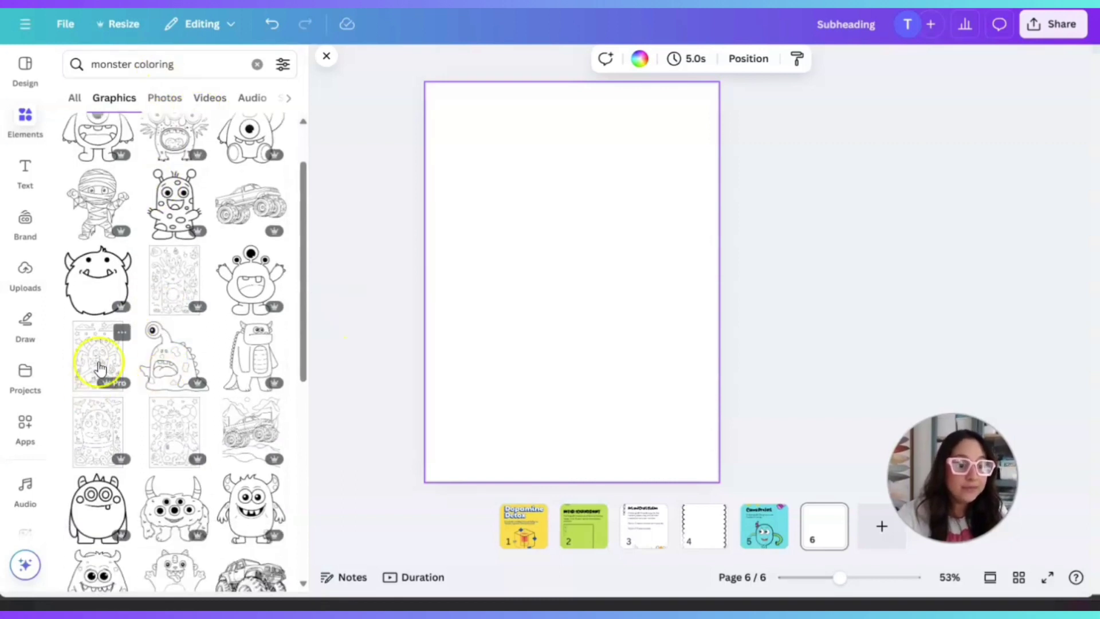
drag(607, 314, 536, 199)
drag(565, 257, 687, 431)
drag(604, 363, 603, 380)
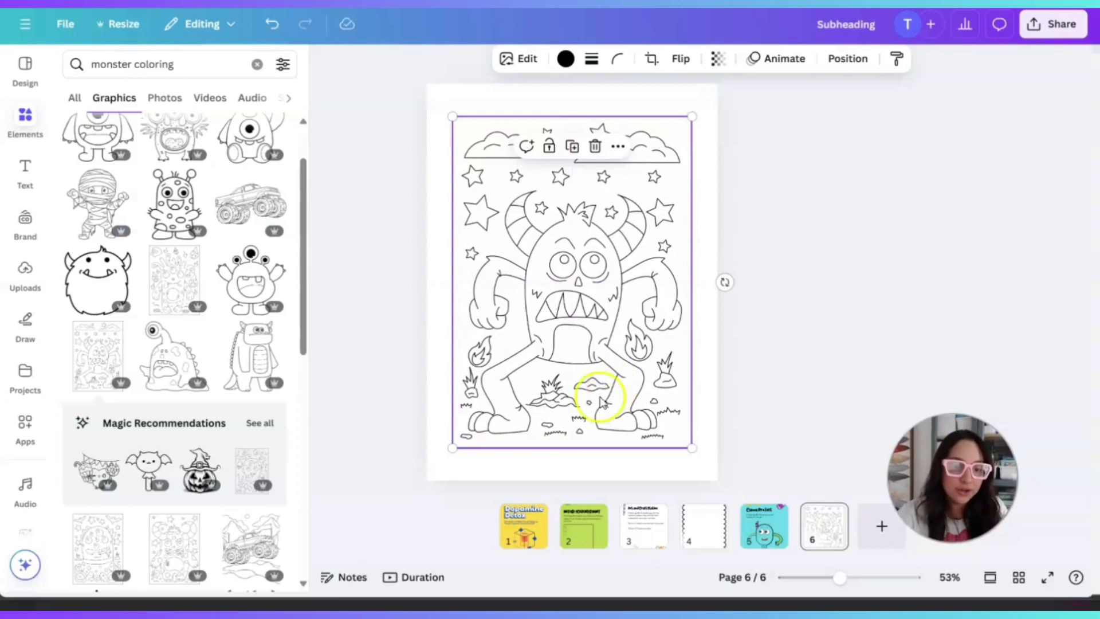
Replace the previous graphic with a spiky-backed monster, enlarged in the upper left.
click(596, 148)
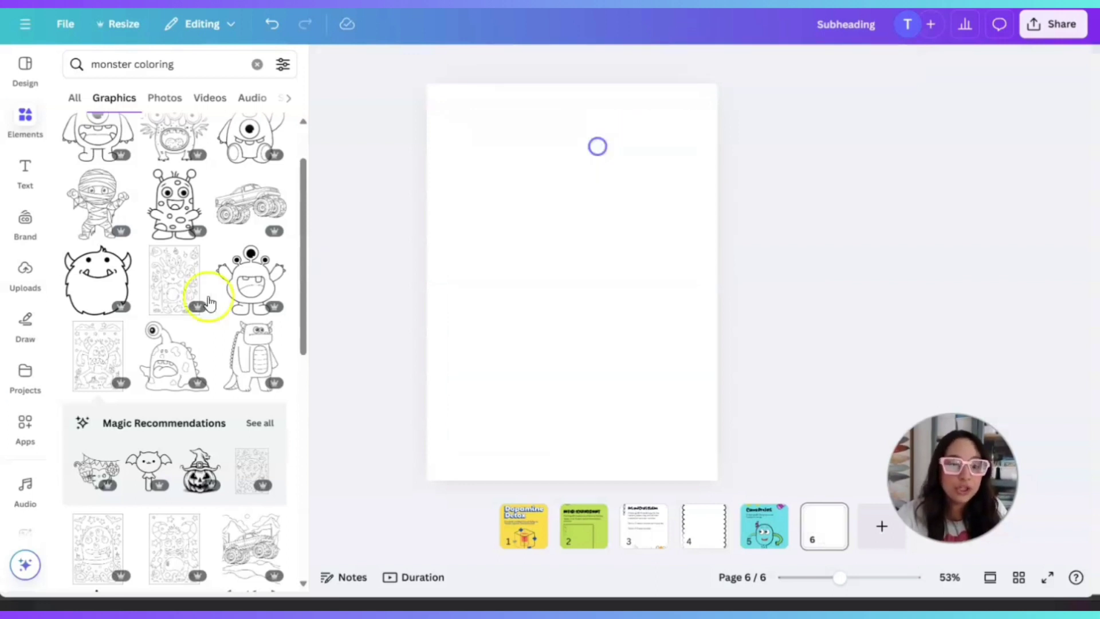
click(241, 358)
drag(630, 211, 671, 165)
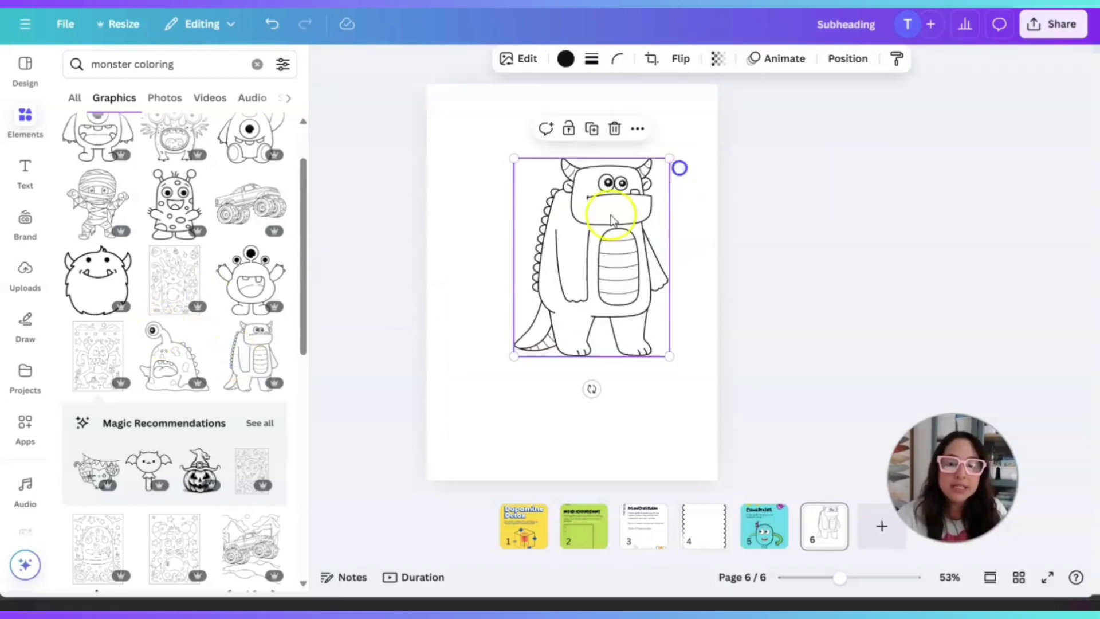
drag(577, 224, 527, 184)
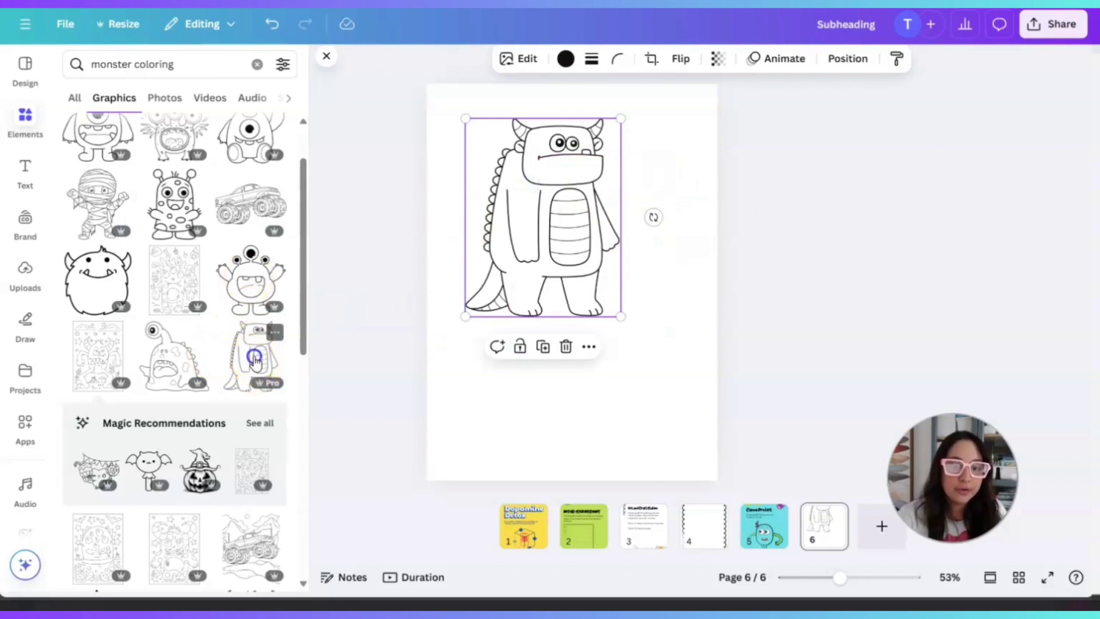
Add a one-eyed monster, enlarged and placed along the page's bottom edge.
click(252, 371)
click(596, 154)
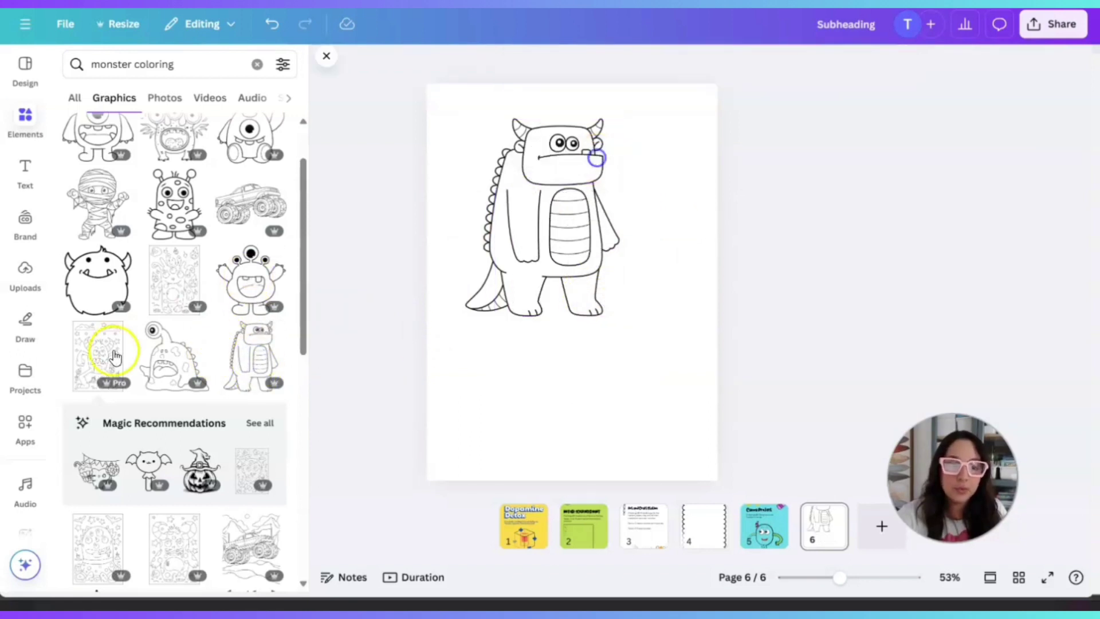
click(154, 357)
drag(611, 277, 668, 366)
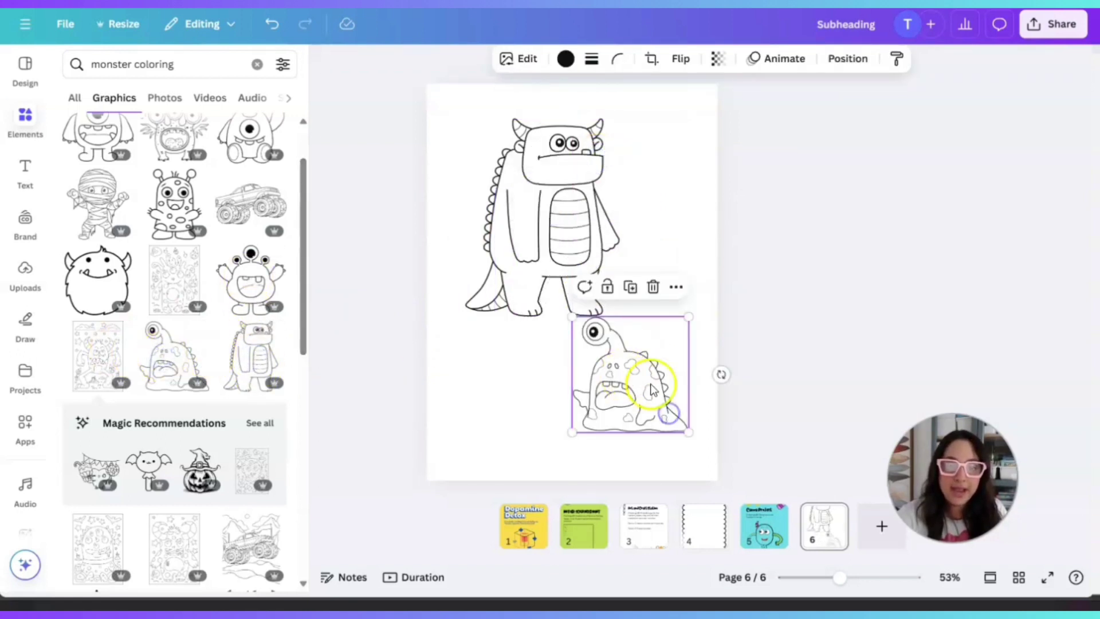
drag(688, 314, 710, 290)
drag(626, 314, 575, 372)
click(673, 238)
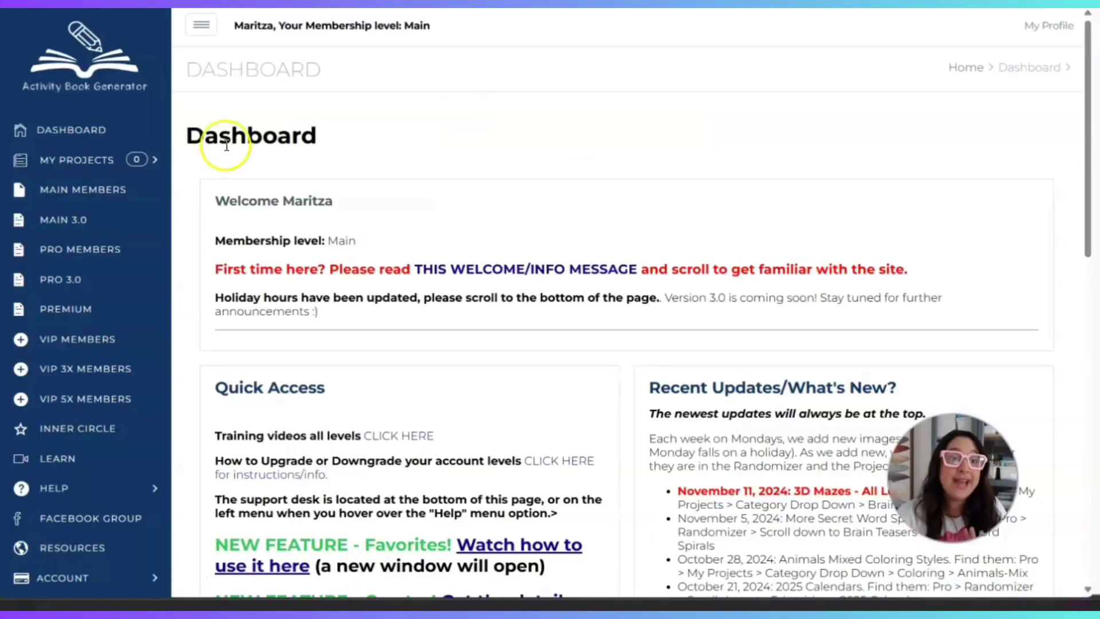
Open the Random Generator (Unlimited Use) options on the dashboard.
scroll(454, 403, down, 10)
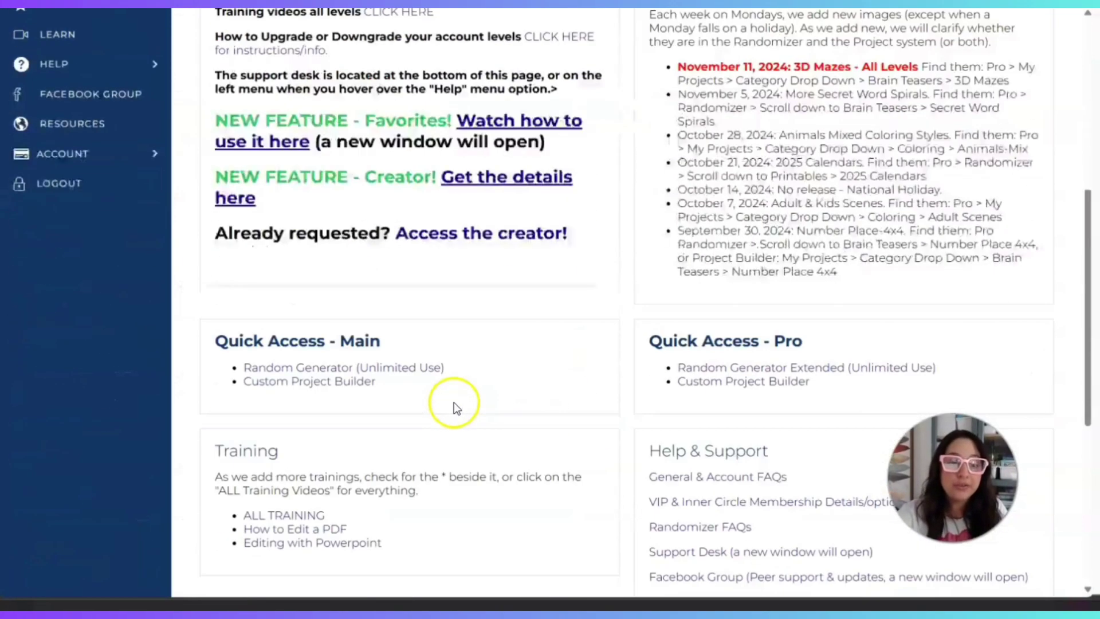
scroll(454, 402, down, 2)
scroll(445, 421, up, 10)
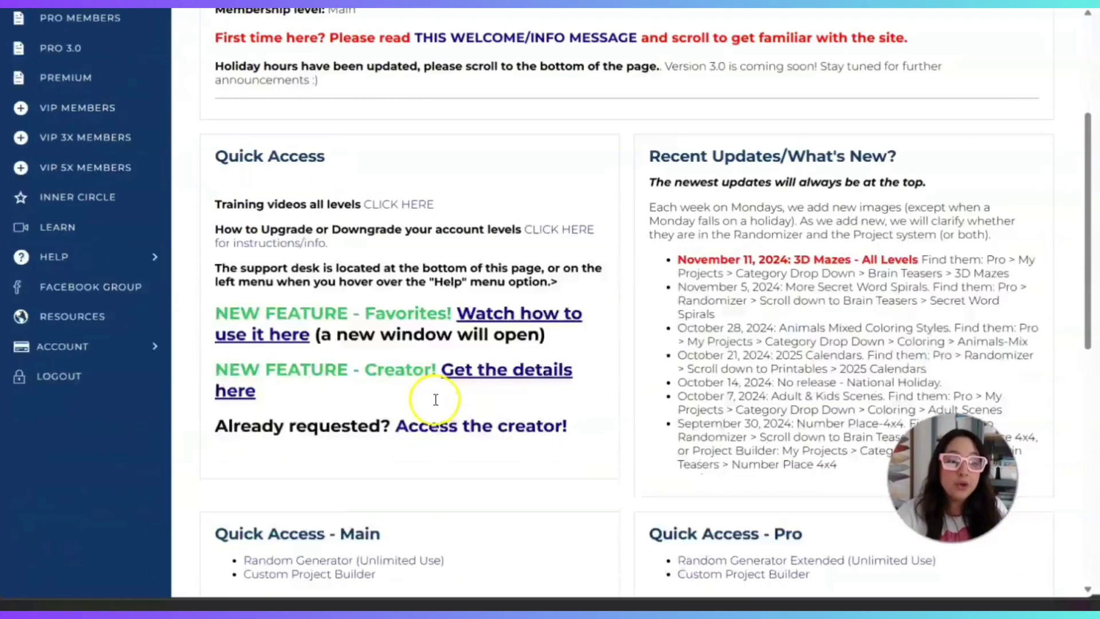
scroll(430, 400, down, 8)
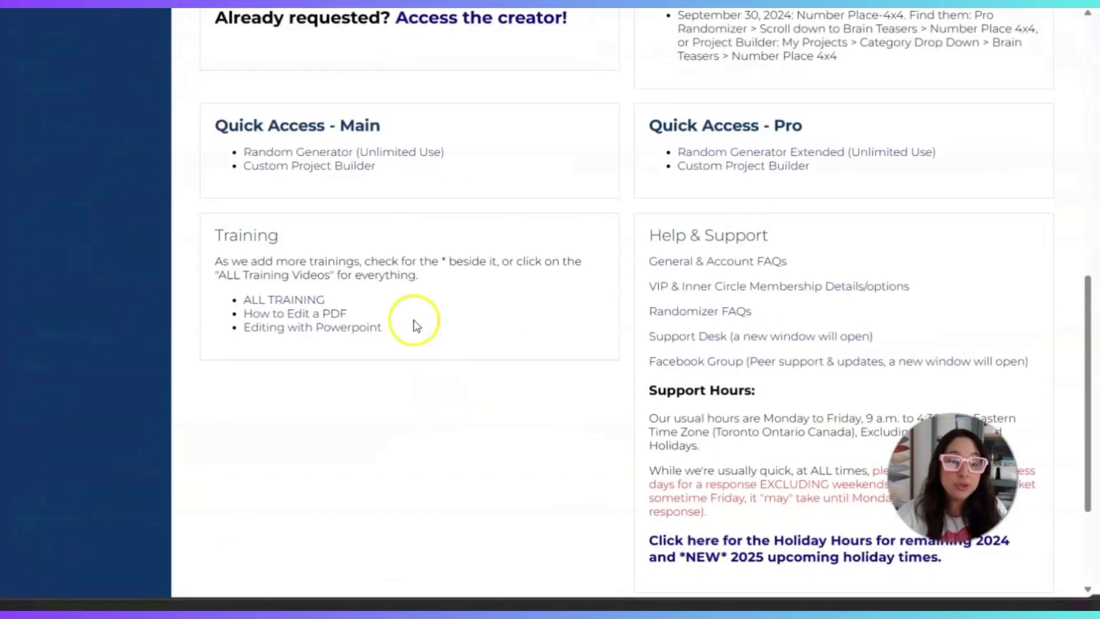
click(332, 154)
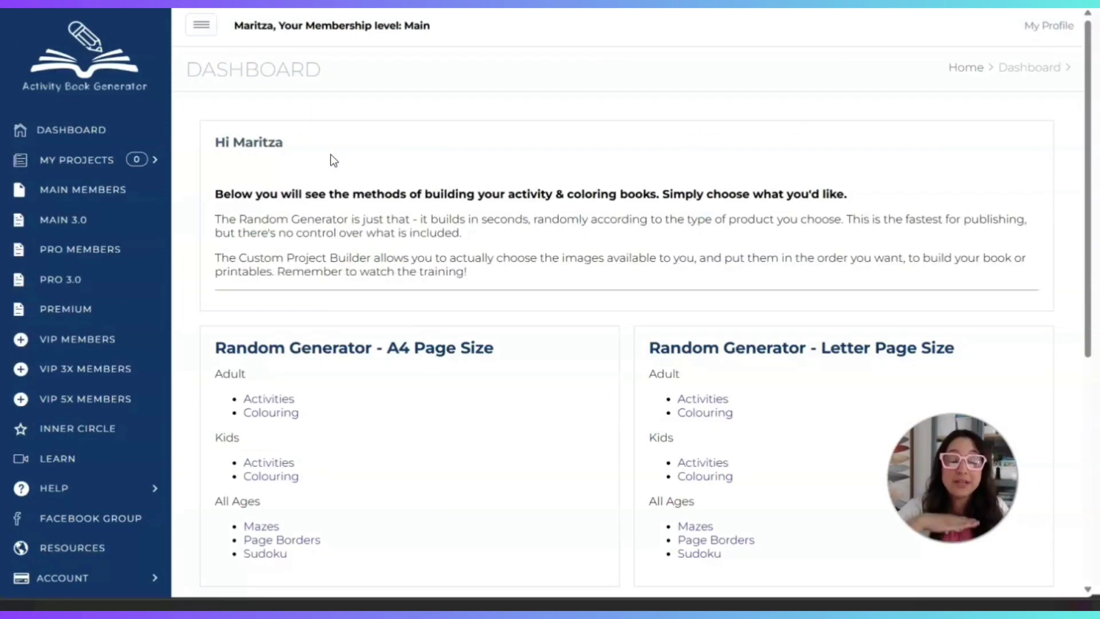
Create a 3-puzzle A4 Sudoku book and open the downloaded PDF.
scroll(417, 567, down, 3)
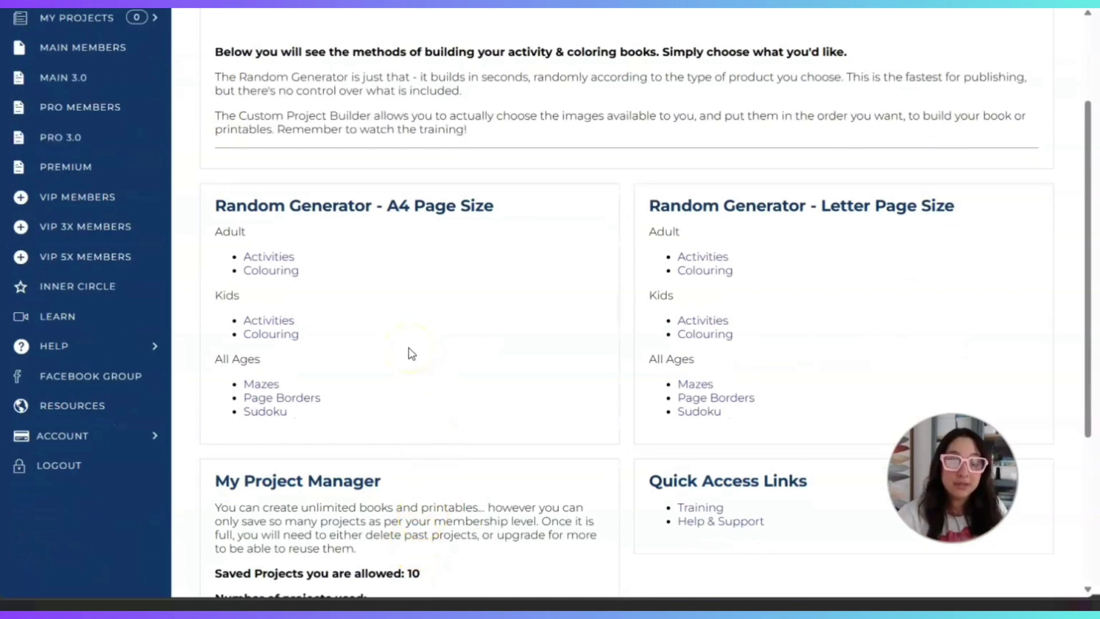
scroll(442, 423, down, 1)
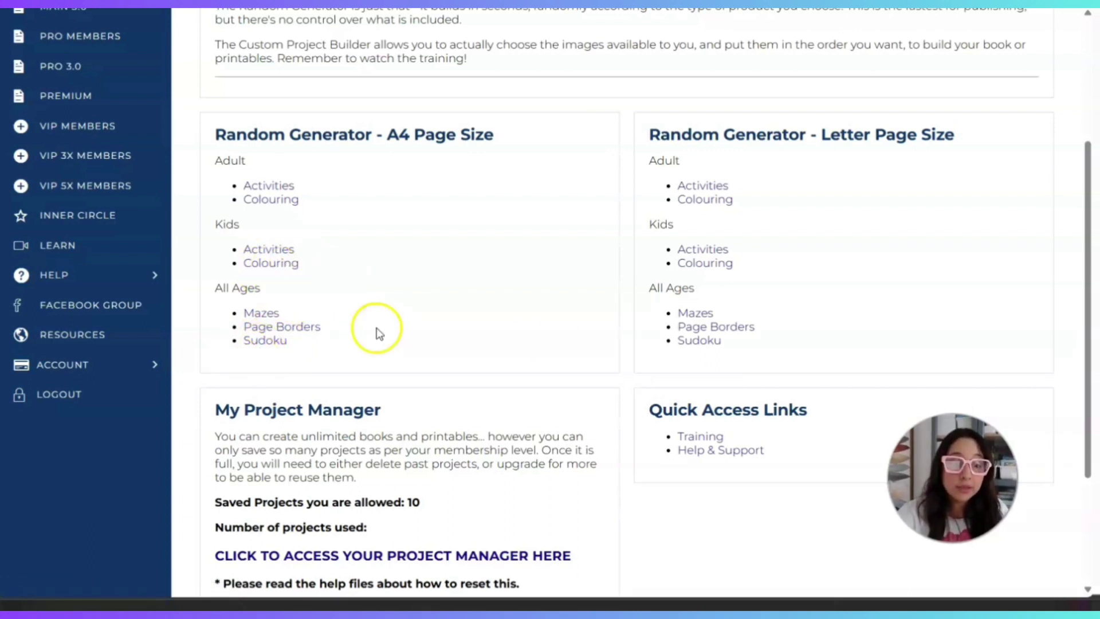
click(265, 343)
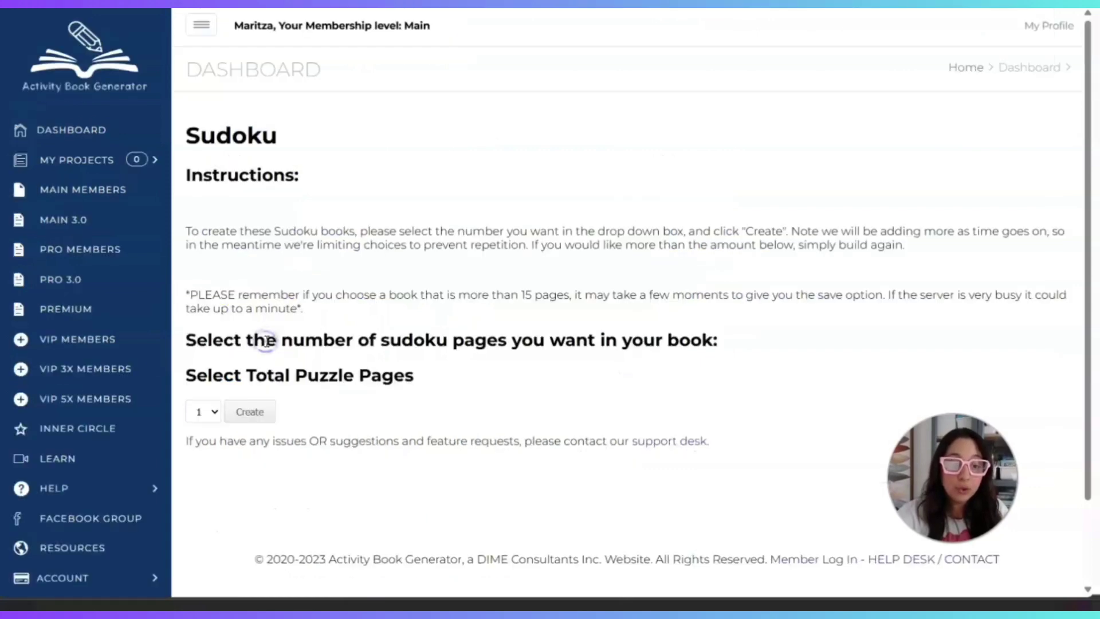
scroll(220, 422, down, 2)
click(211, 307)
click(210, 355)
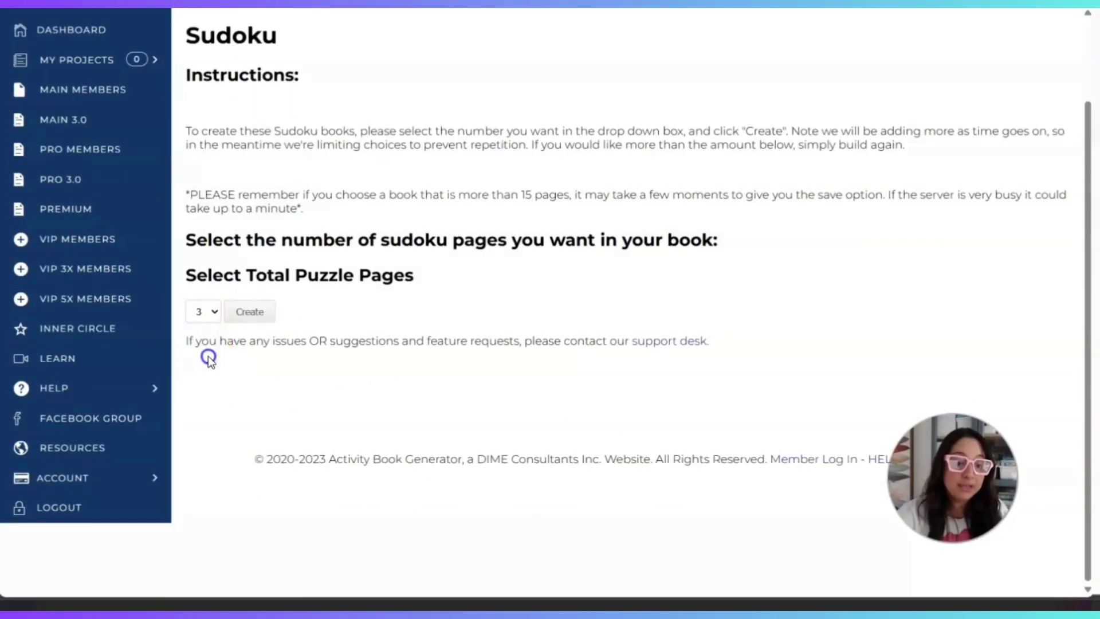
click(256, 314)
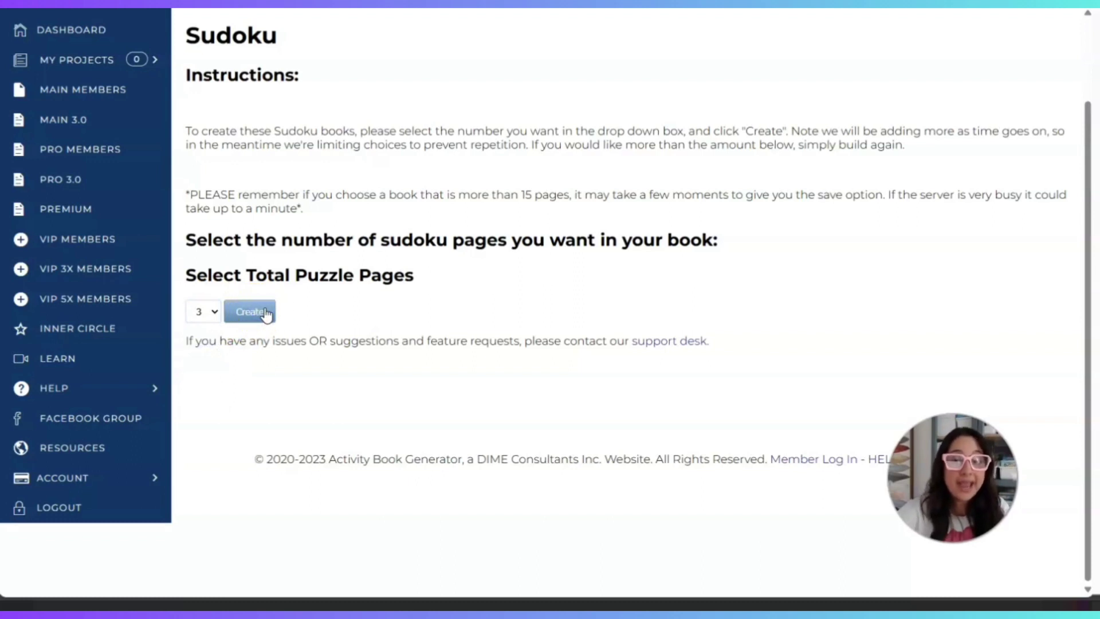
click(857, 41)
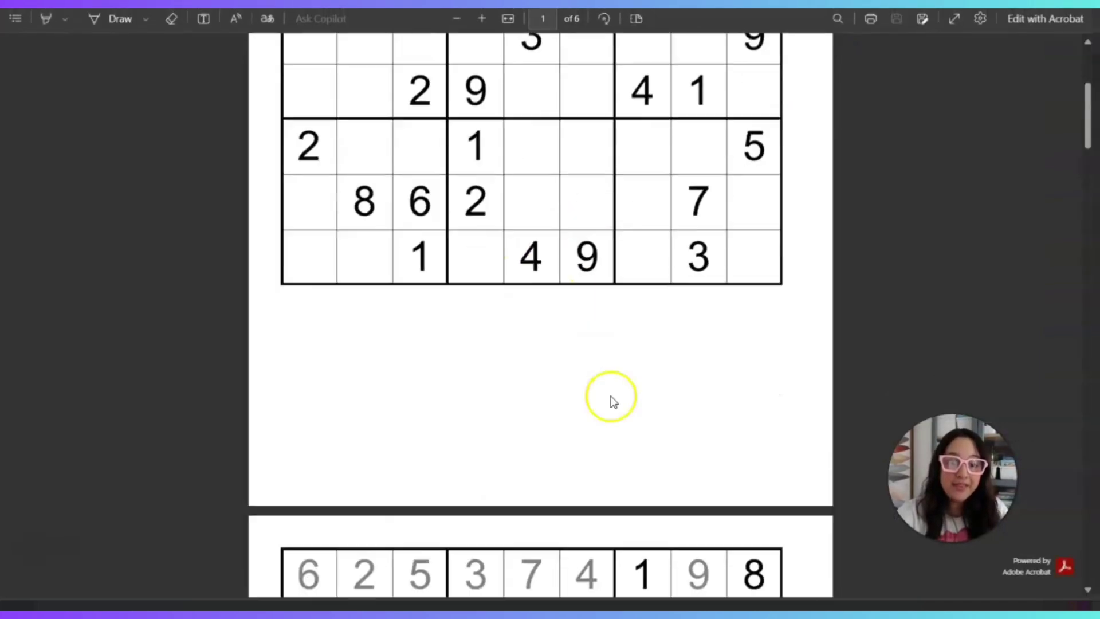
Scroll through the six-page Sudoku PDF, then return to the dashboard's Random Generator lists.
scroll(656, 472, down, 20)
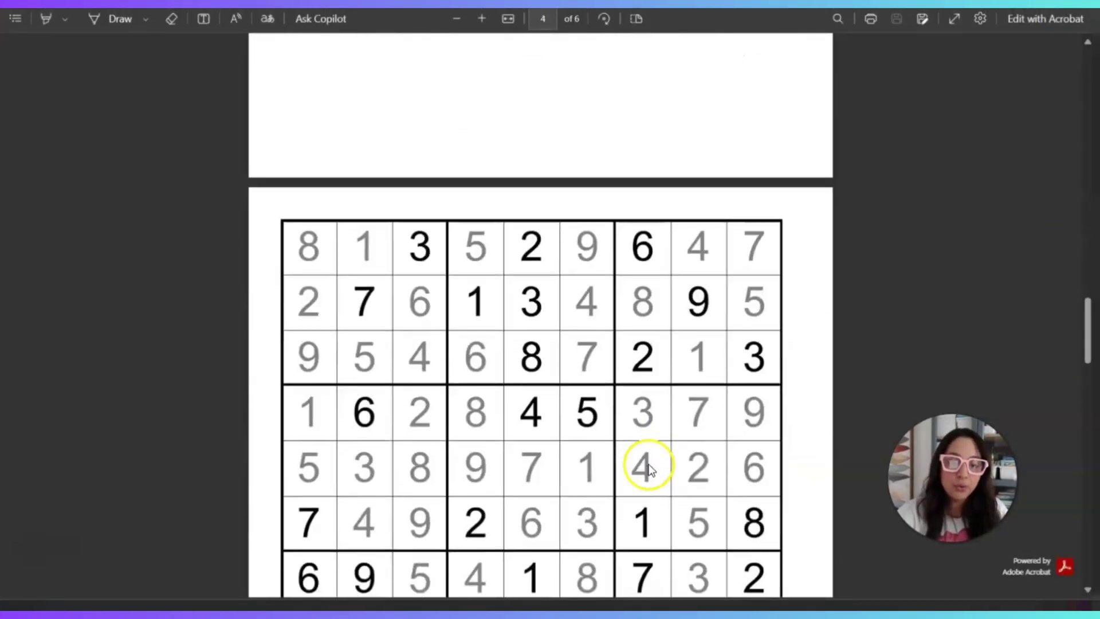
scroll(646, 468, down, 20)
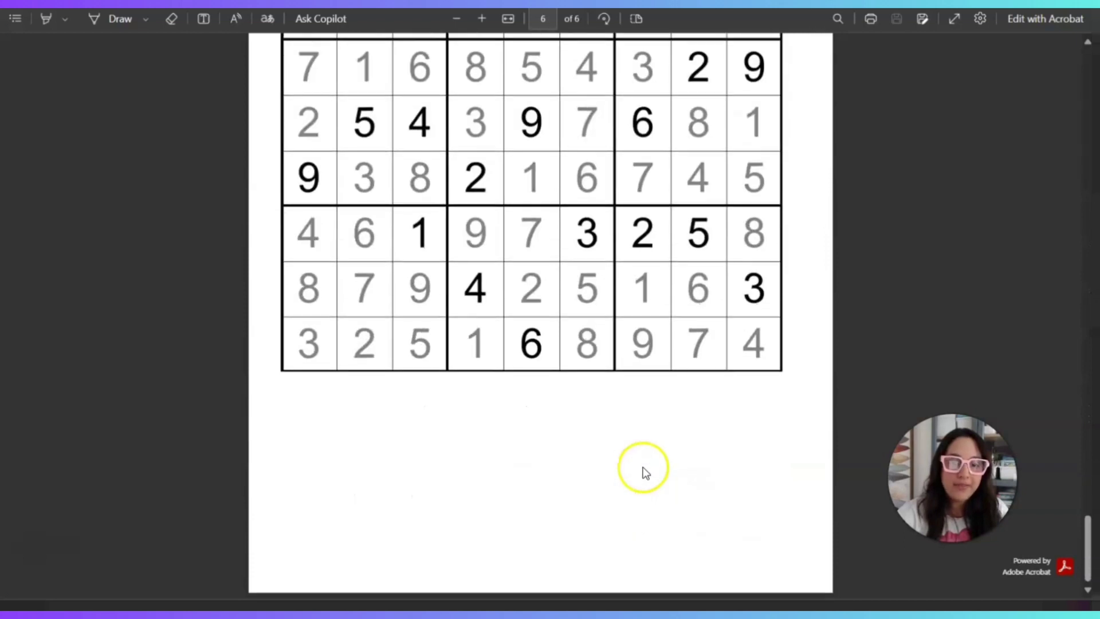
scroll(652, 461, up, 20)
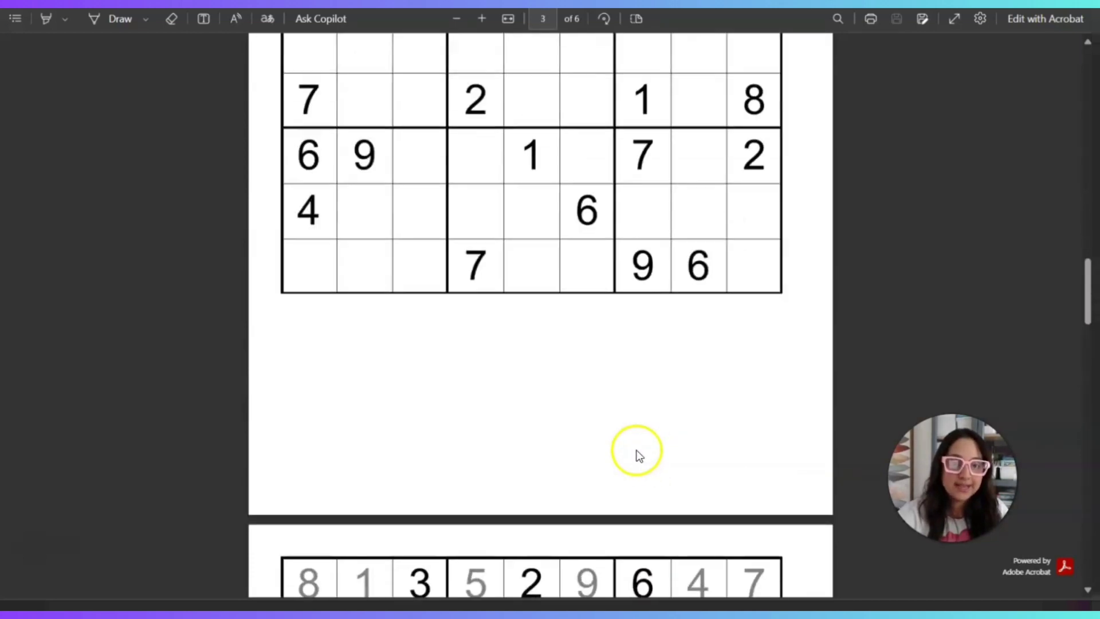
scroll(636, 456, up, 10)
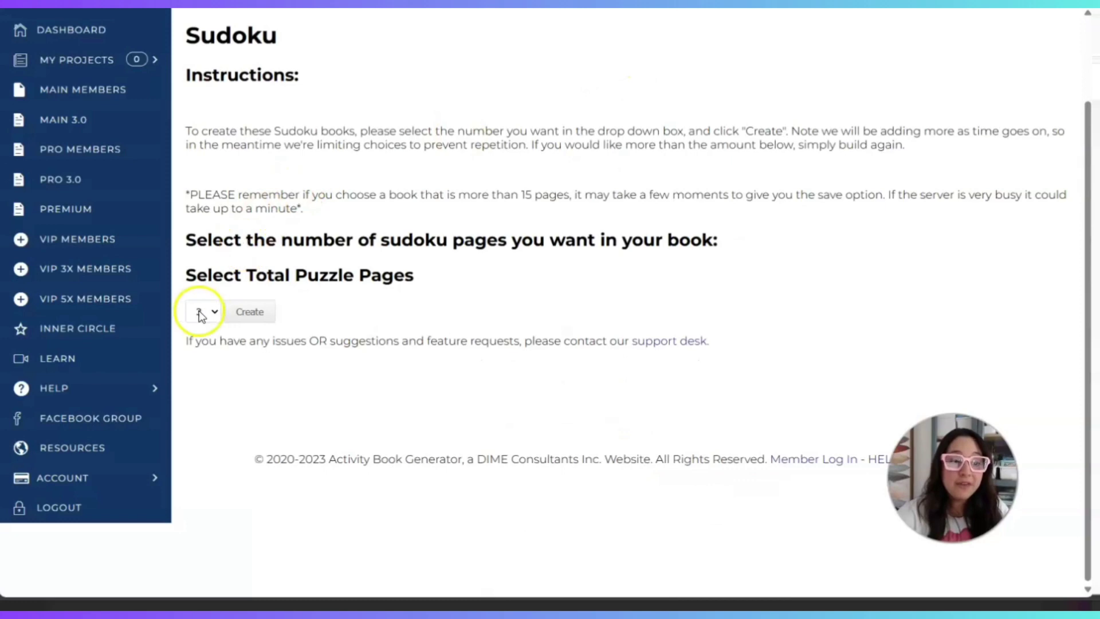
click(20, 29)
scroll(321, 418, down, 3)
Create a 30-page A4 Mazes book PDF with the A4 Mazes generator.
scroll(311, 504, down, 1)
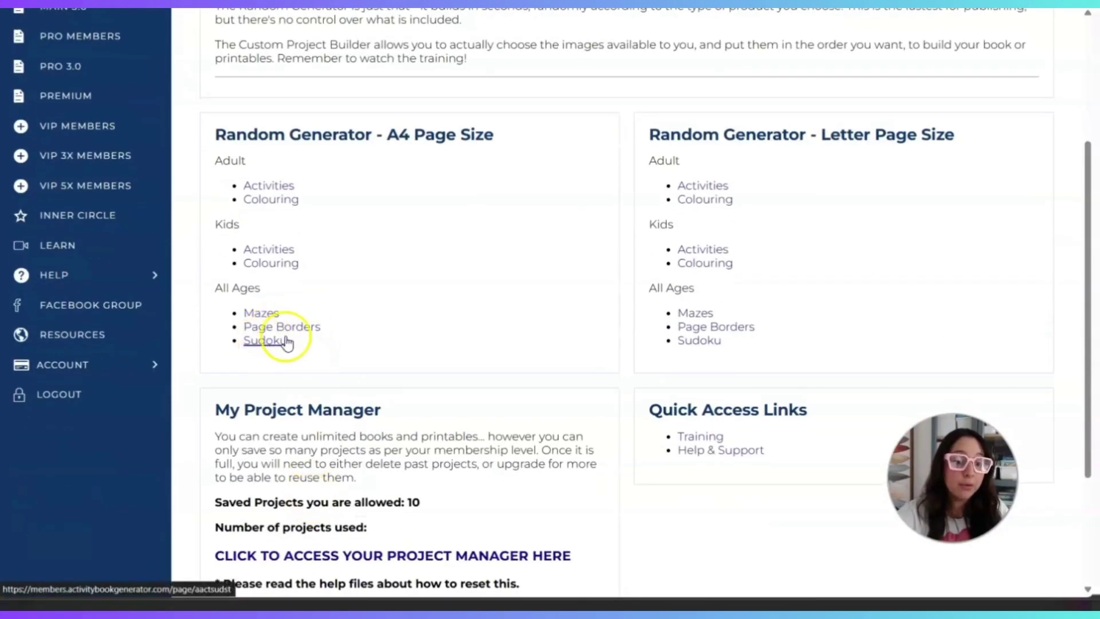
click(261, 317)
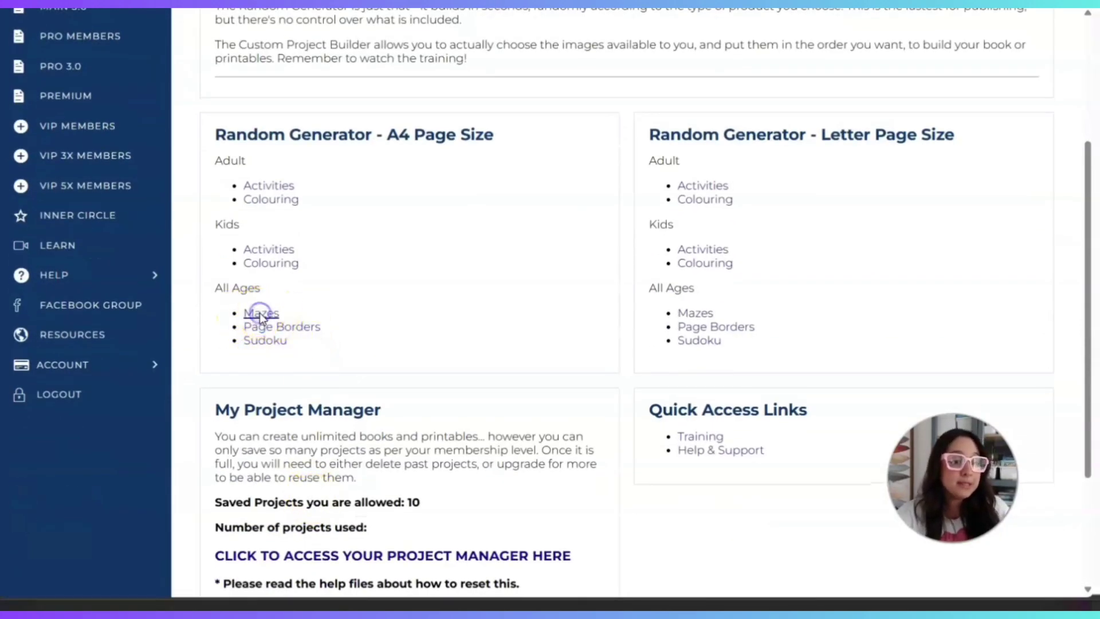
click(203, 377)
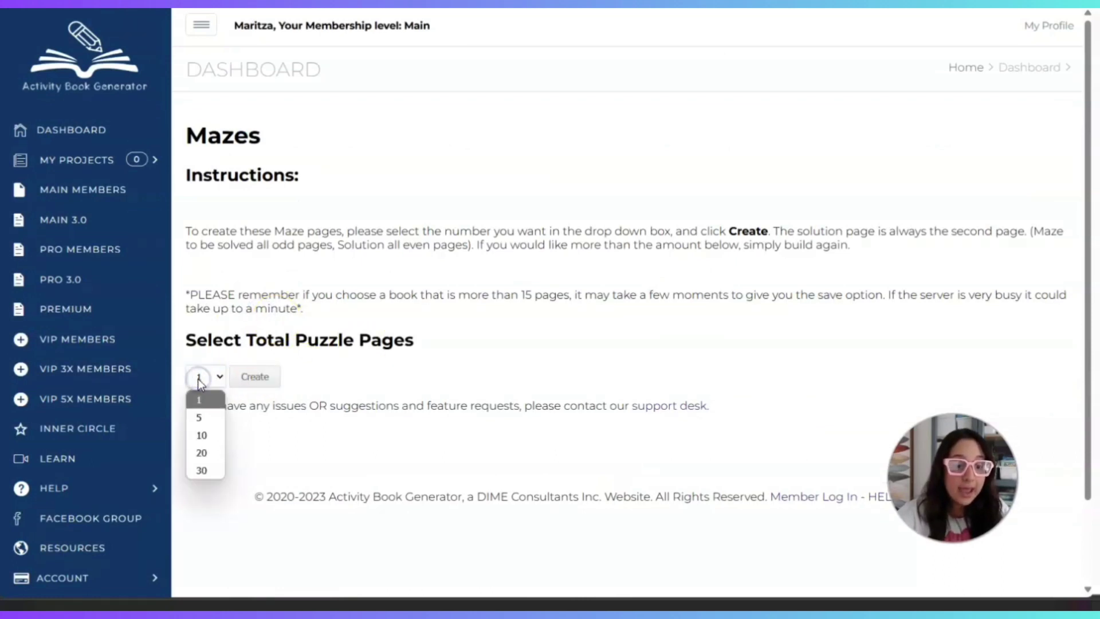
click(201, 403)
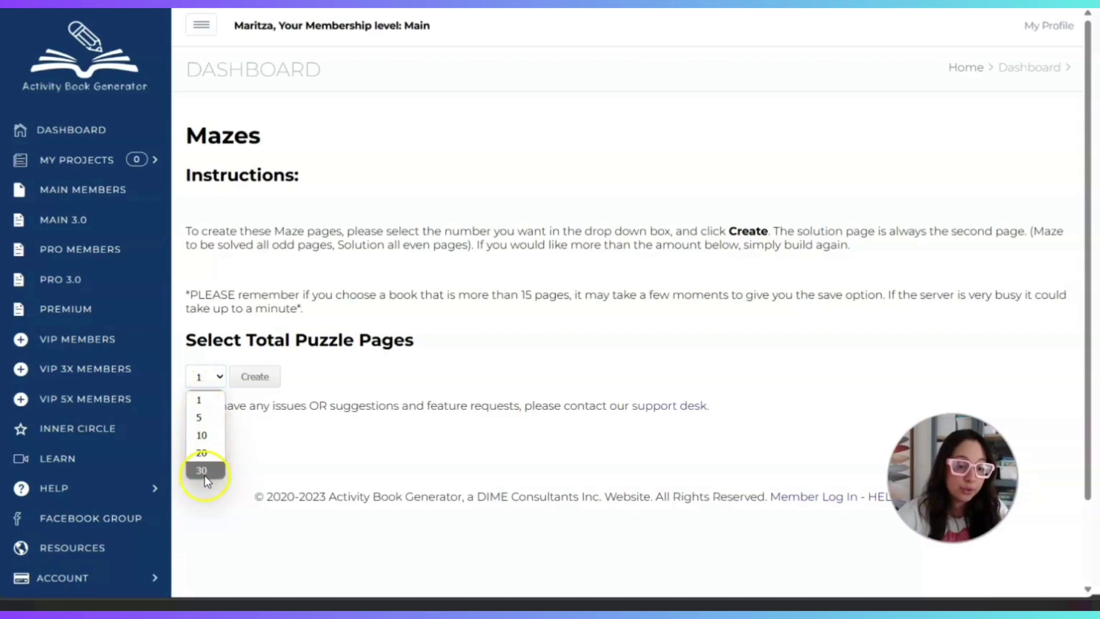
click(261, 383)
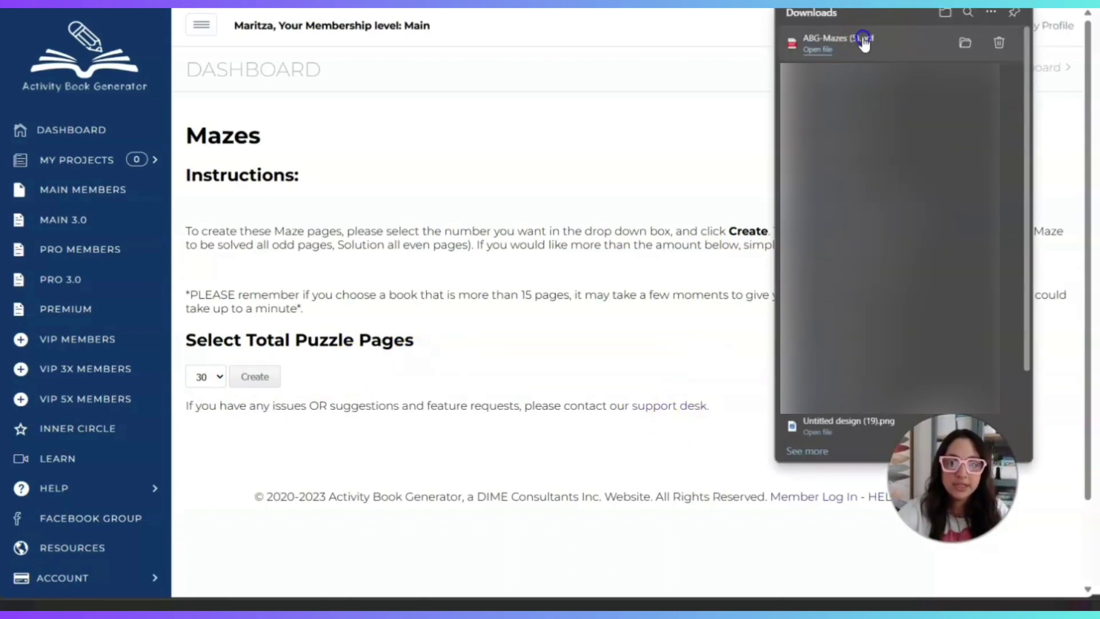
Open the downloaded ABG-Mazes PDF and scroll to its first mazes.
click(863, 39)
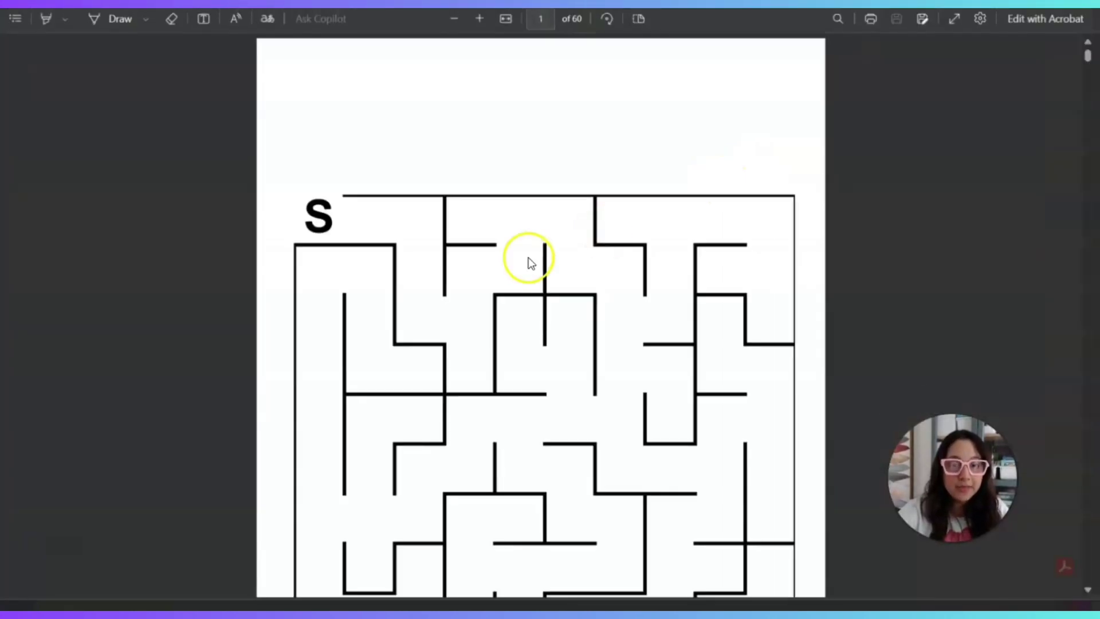
scroll(580, 380, down, 20)
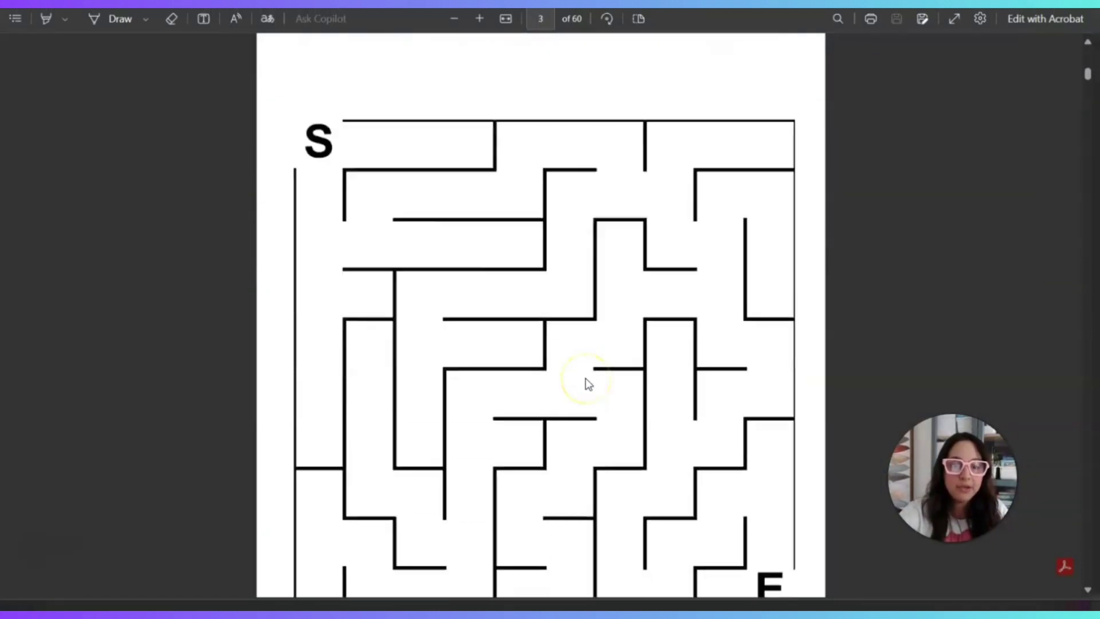